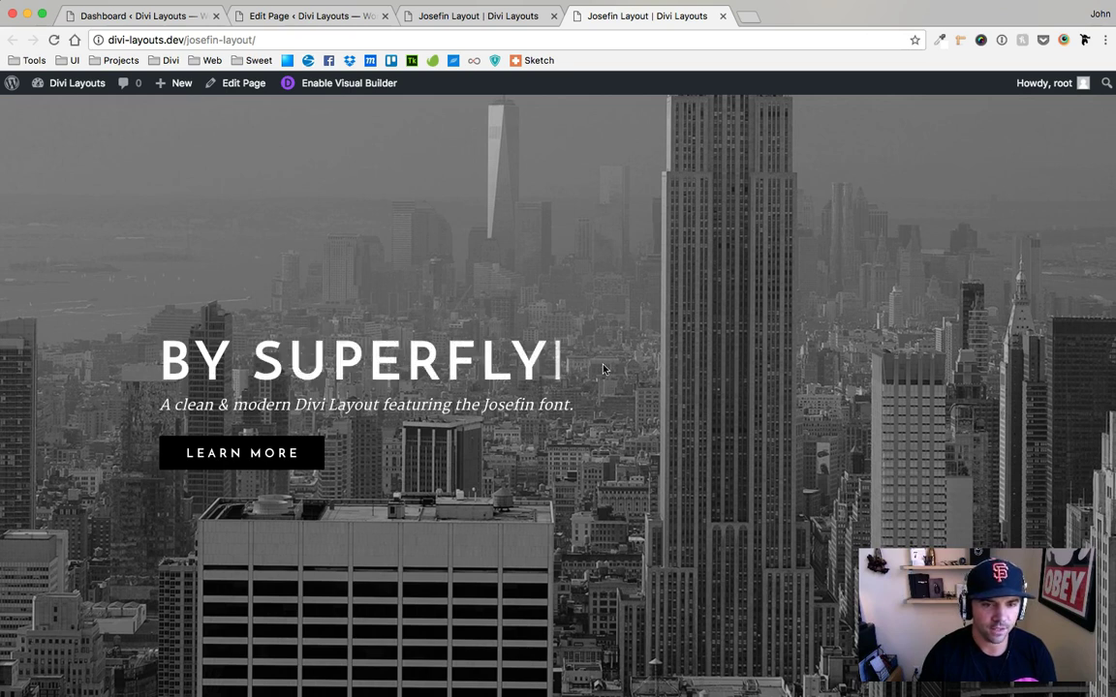
# Step: Close the duplicate Josefin Layout page and reload the remaining one to watch its headline
pyautogui.click(53, 40)
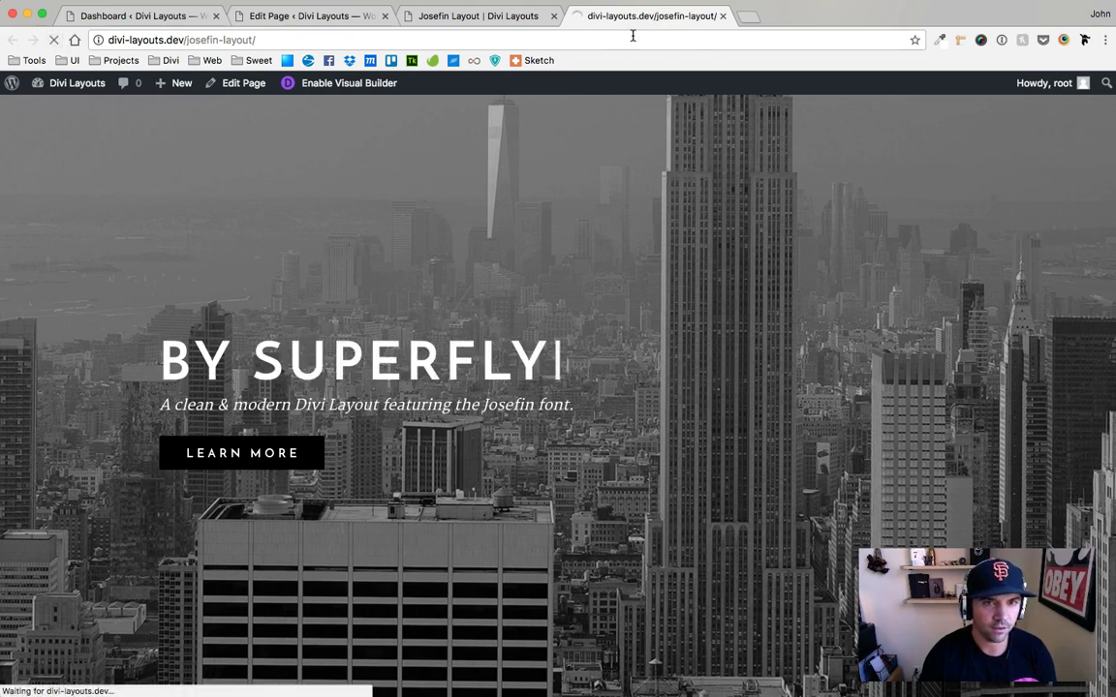
pyautogui.press('super+w')
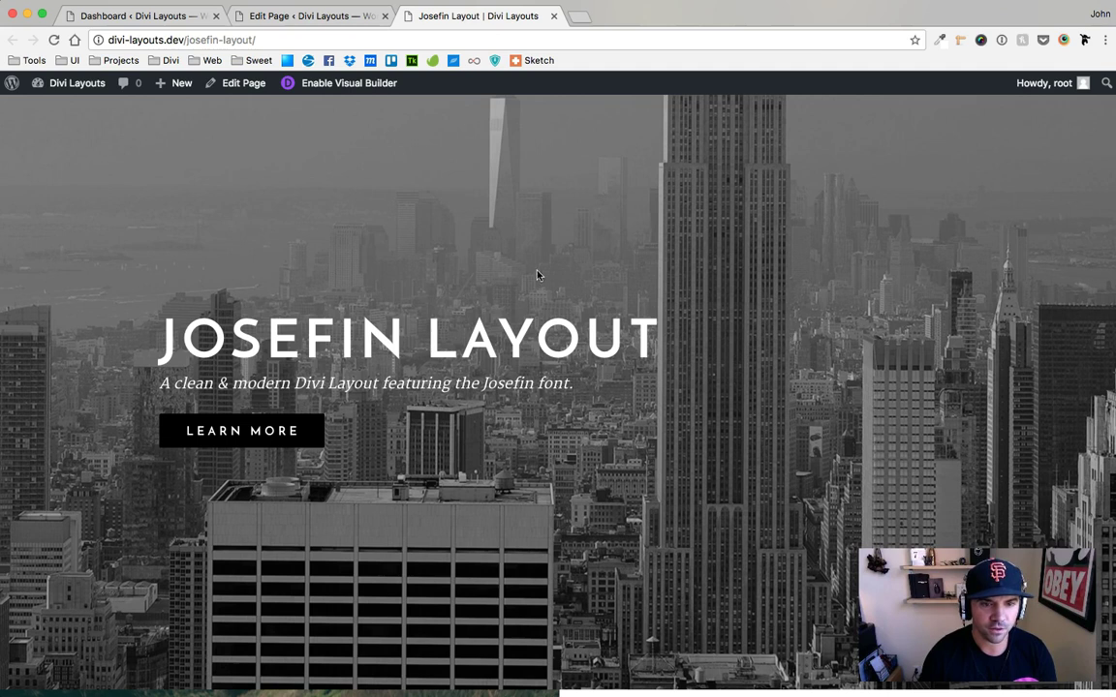
pyautogui.click(53, 39)
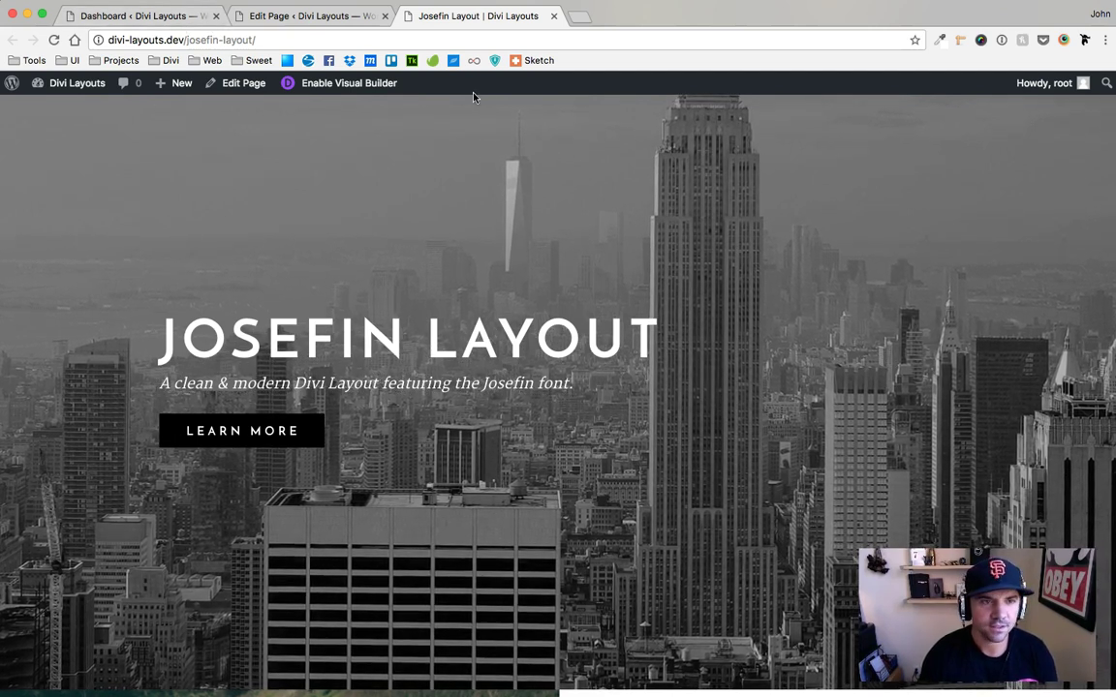
# Step: Examine the Josefin Layout page's sections and modules in the Divi Builder and compare them with the live page
pyautogui.click(314, 16)
pyautogui.scroll(-3, 579, 241)
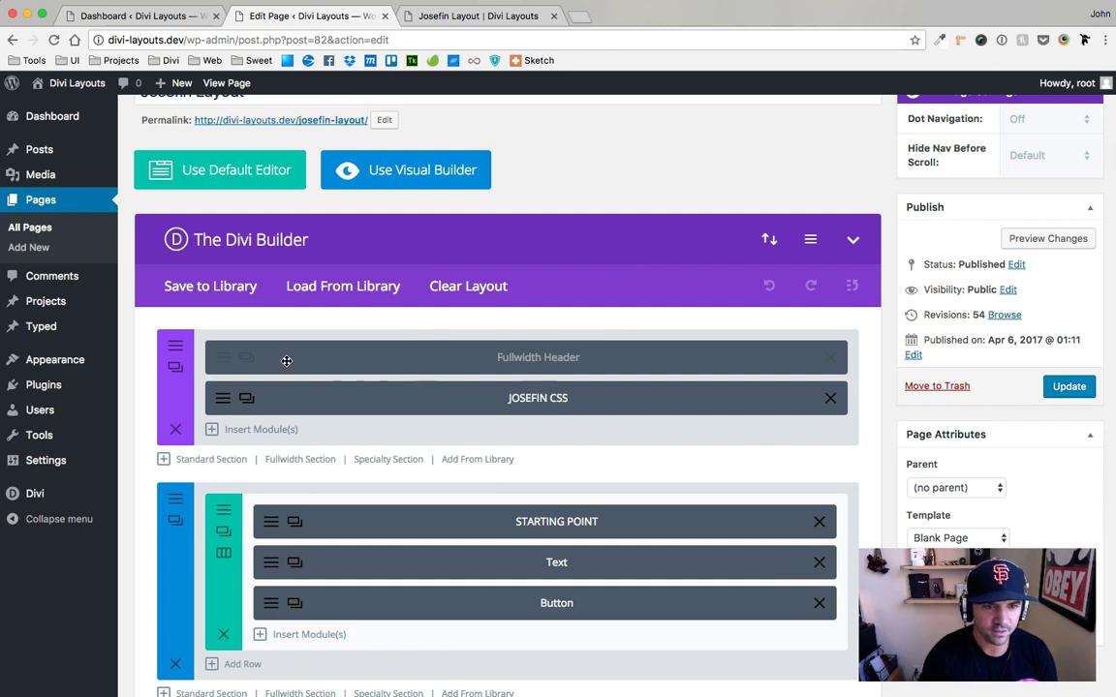
pyautogui.scroll(-6, 423, 363)
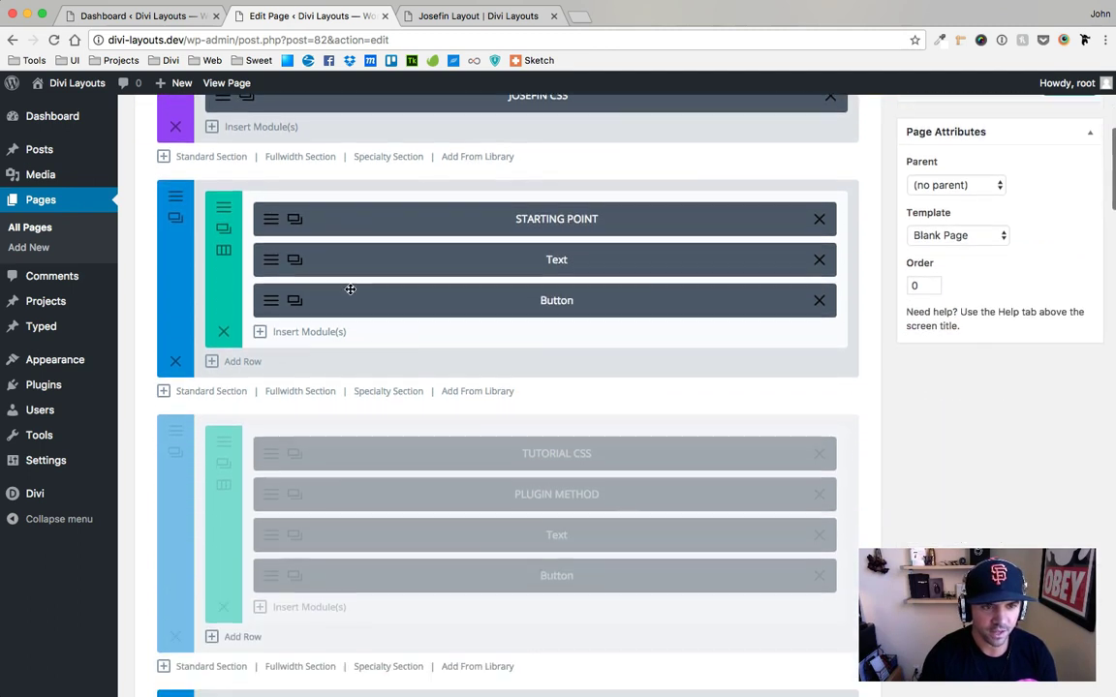
pyautogui.click(434, 18)
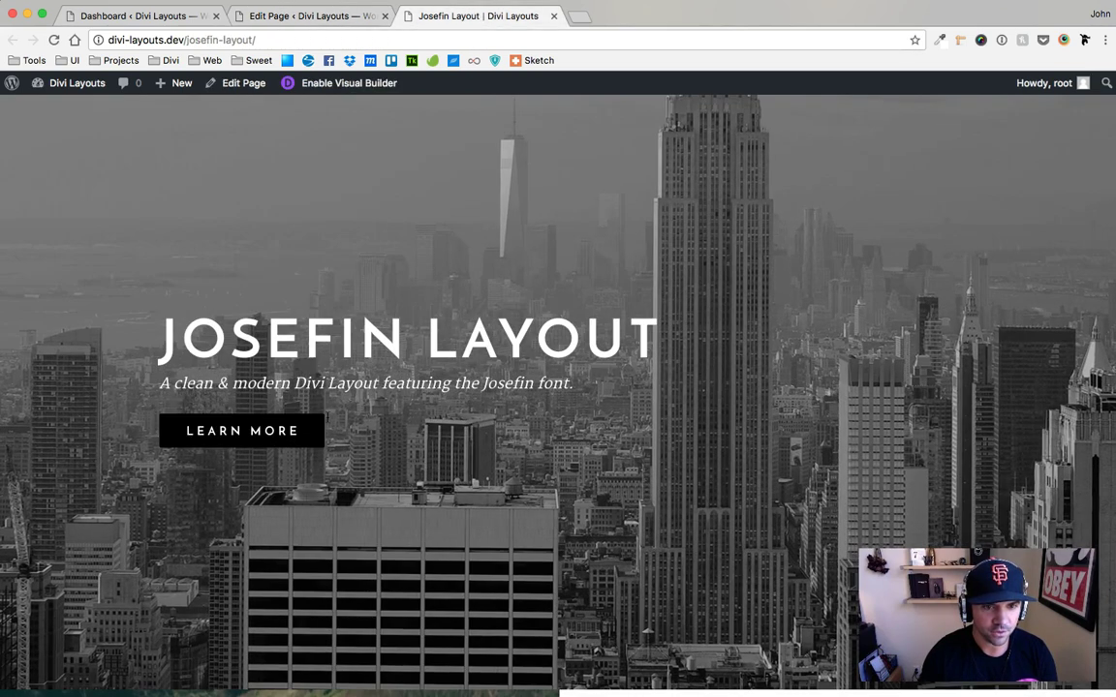
pyautogui.click(308, 15)
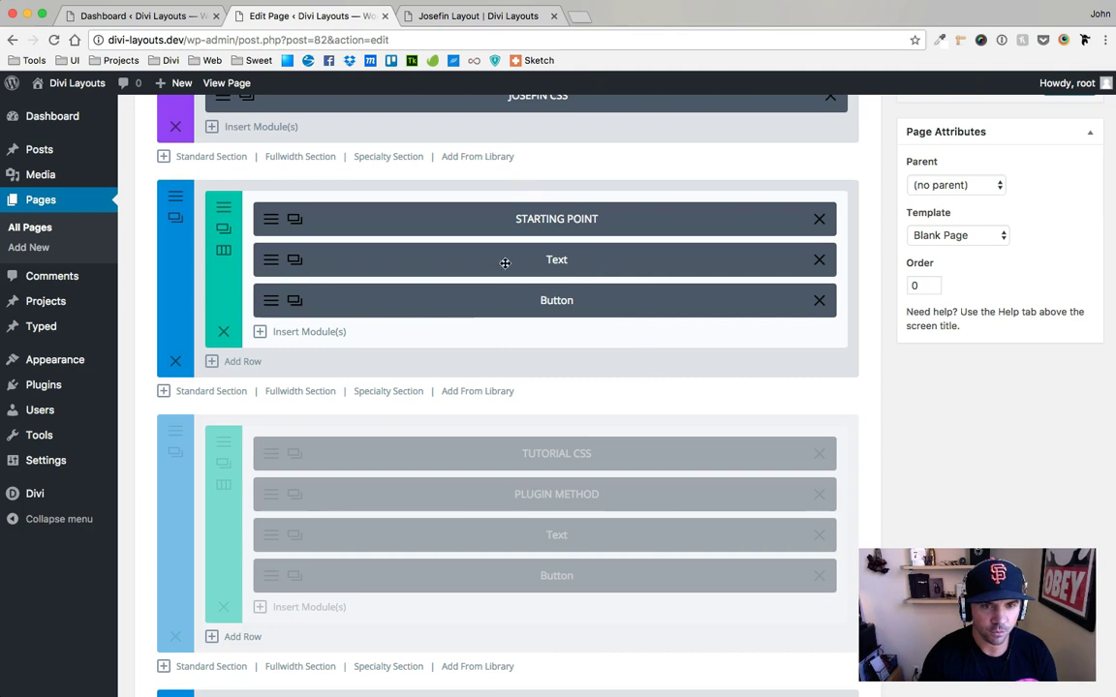
# Step: Search Google for typed.js, view the library's JavaScript Animated Typing demo page, and close it
pyautogui.click(151, 23)
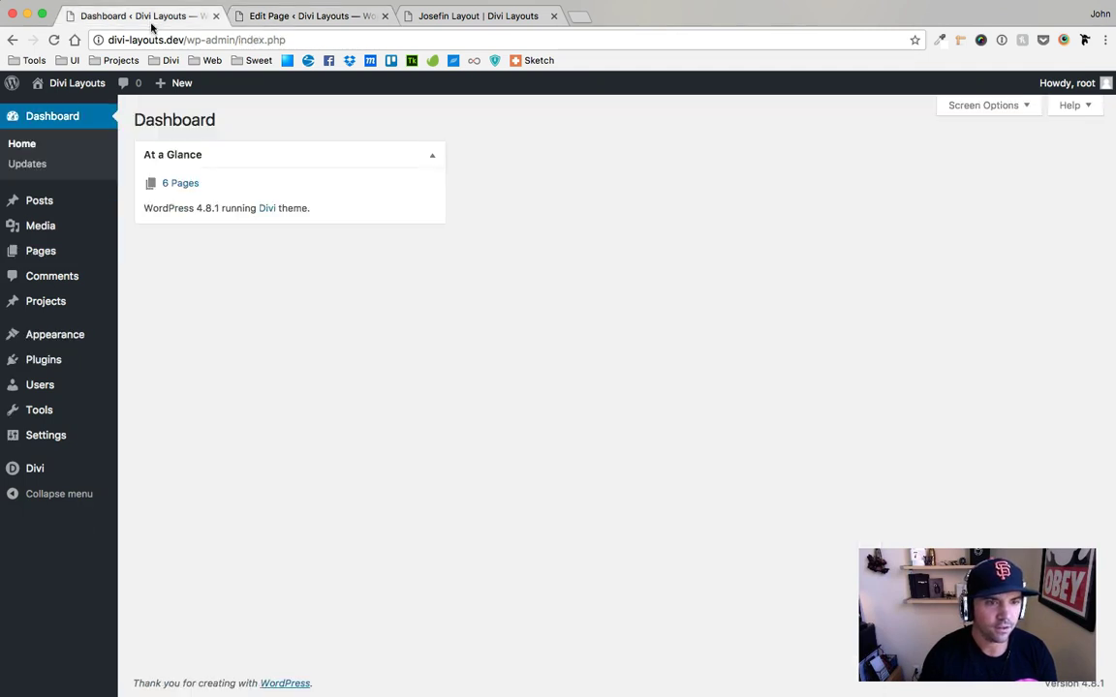
pyautogui.click(581, 18)
pyautogui.write('typed.js')
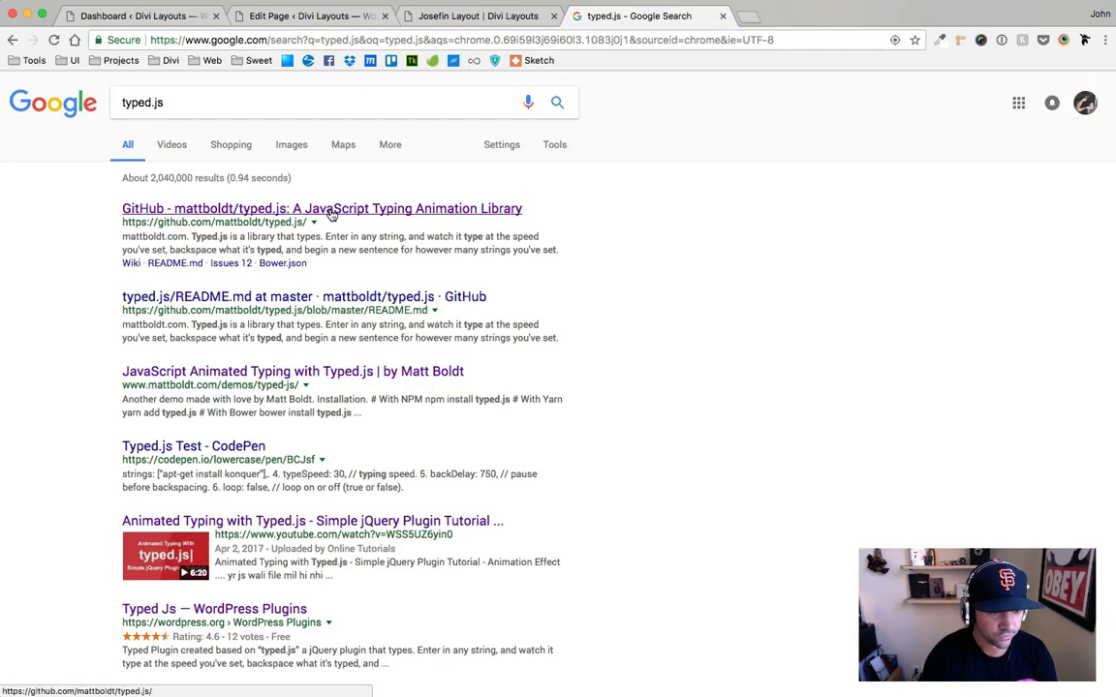
pyautogui.click(319, 373)
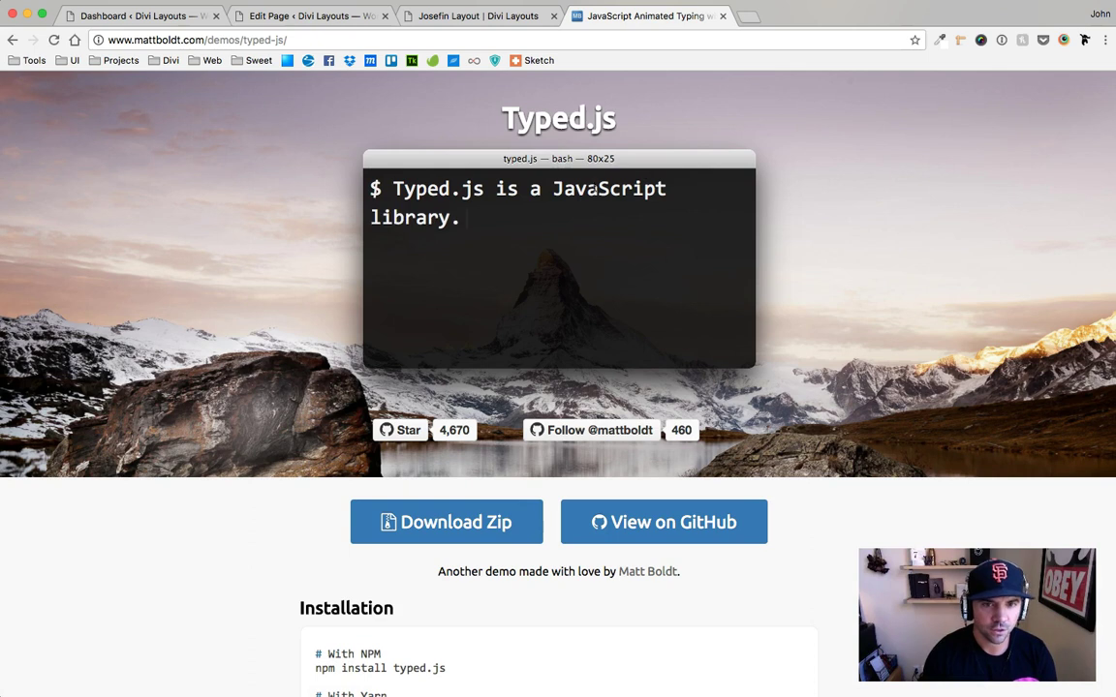
pyautogui.click(725, 16)
# Step: Search the site's installable WordPress plugins for "typed.js"
pyautogui.click(148, 24)
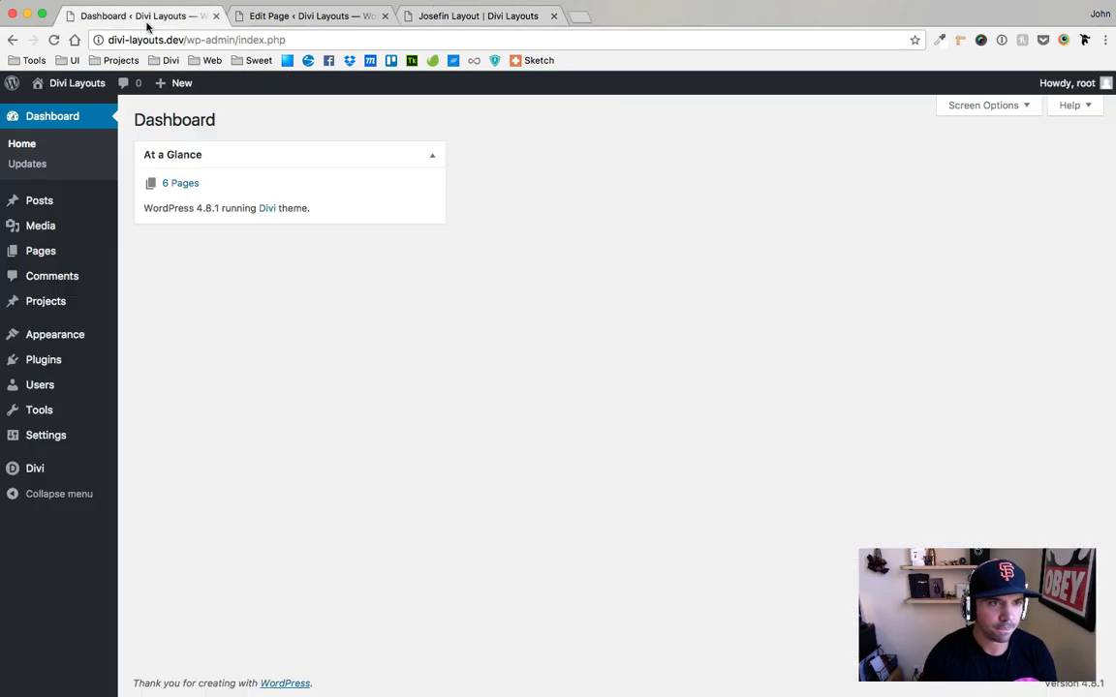
pyautogui.click(43, 363)
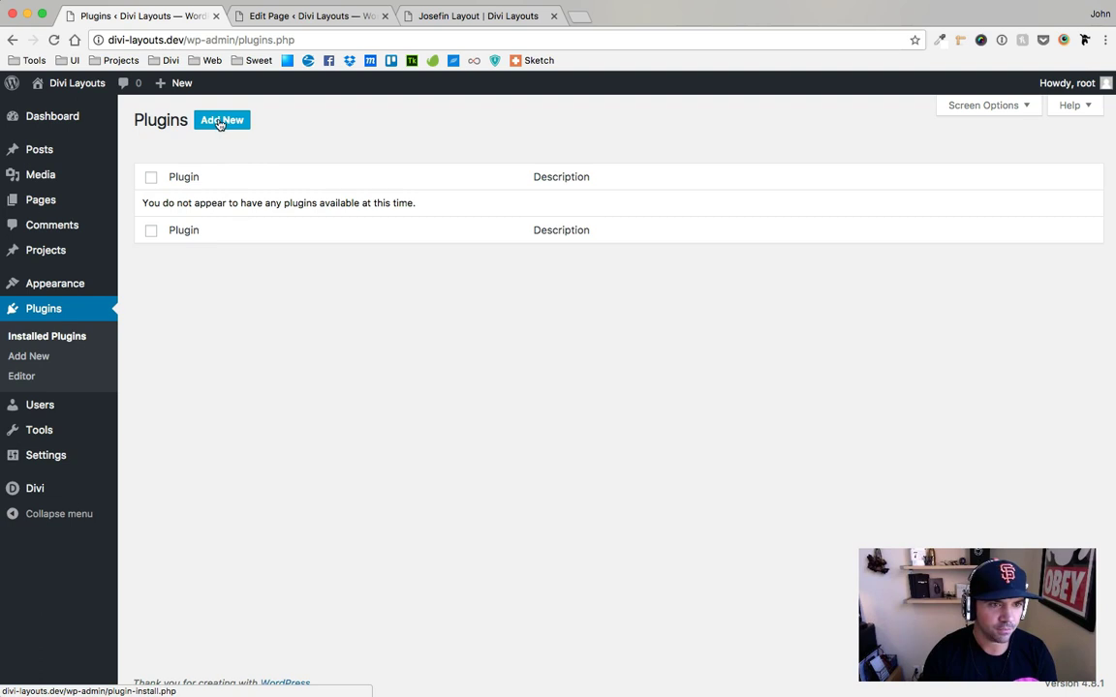
pyautogui.click(224, 122)
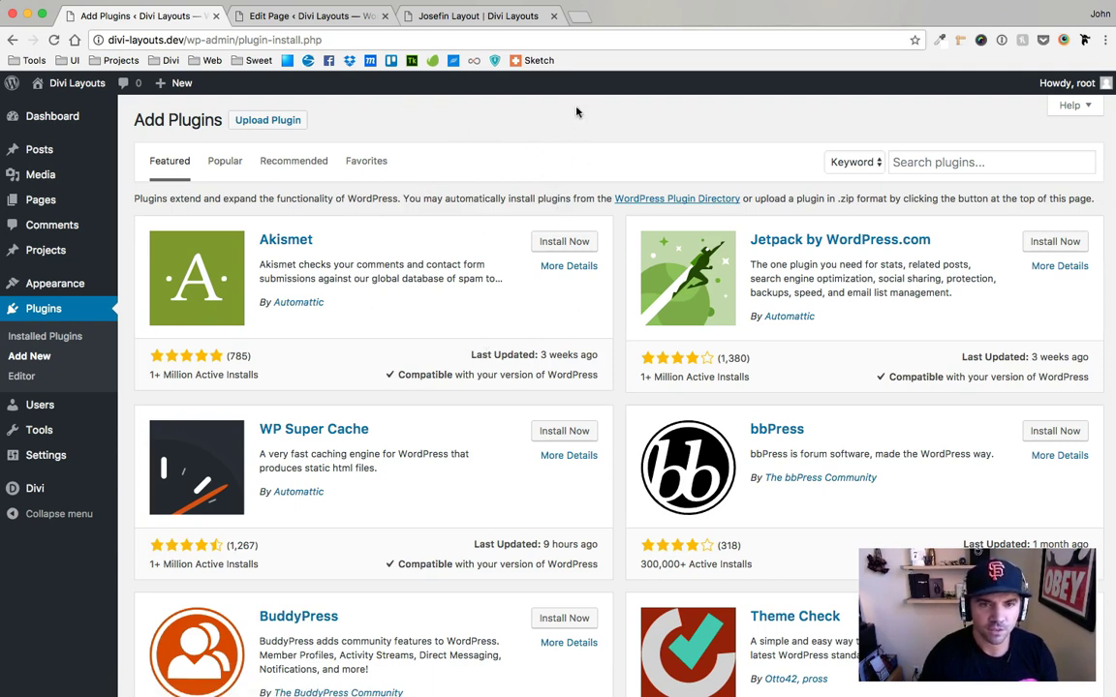
pyautogui.click(954, 161)
pyautogui.write('typed.js')
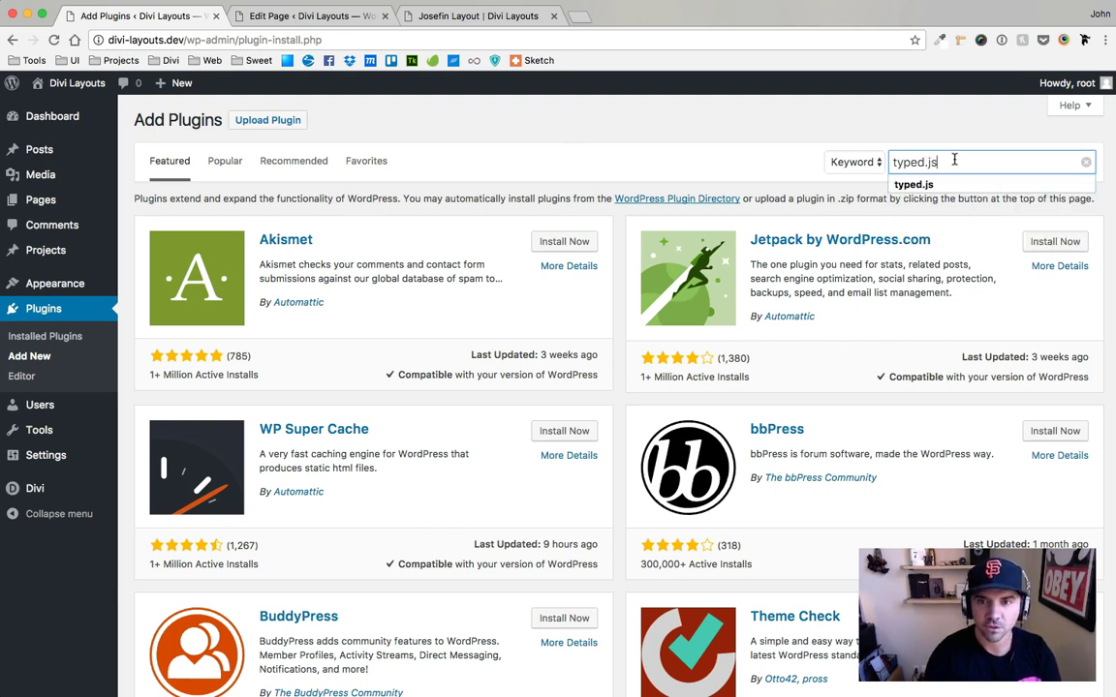
pyautogui.press('Return')
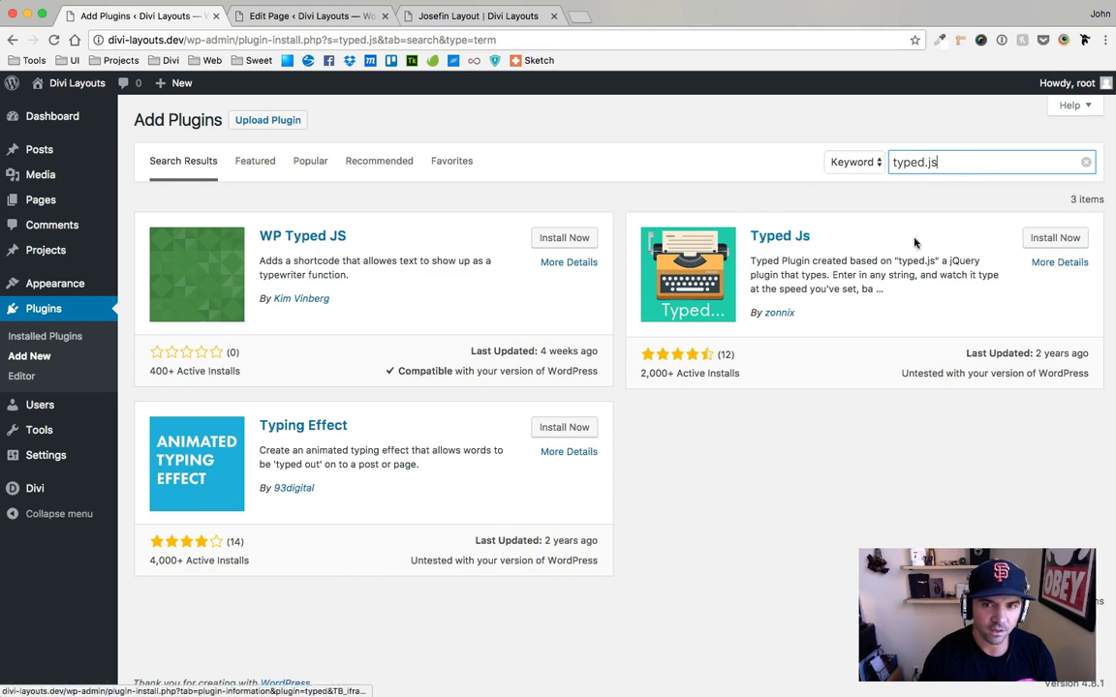
# Step: Install and activate the Typed Js plugin by zonnix
pyautogui.click(1051, 240)
pyautogui.click(1052, 240)
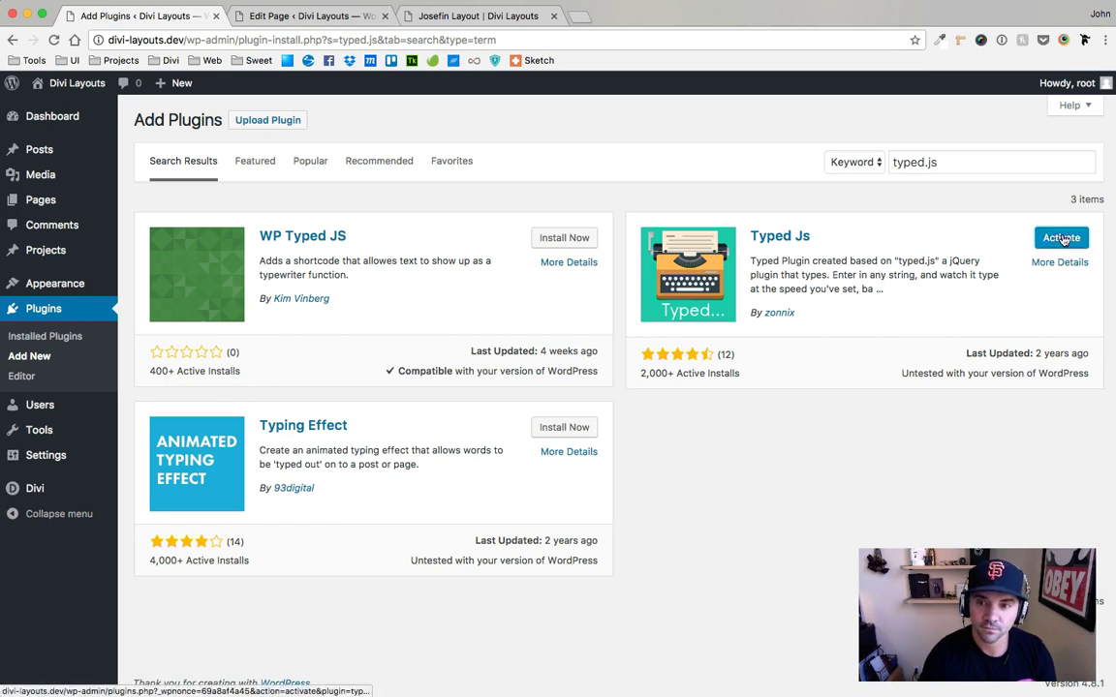
pyautogui.click(1060, 239)
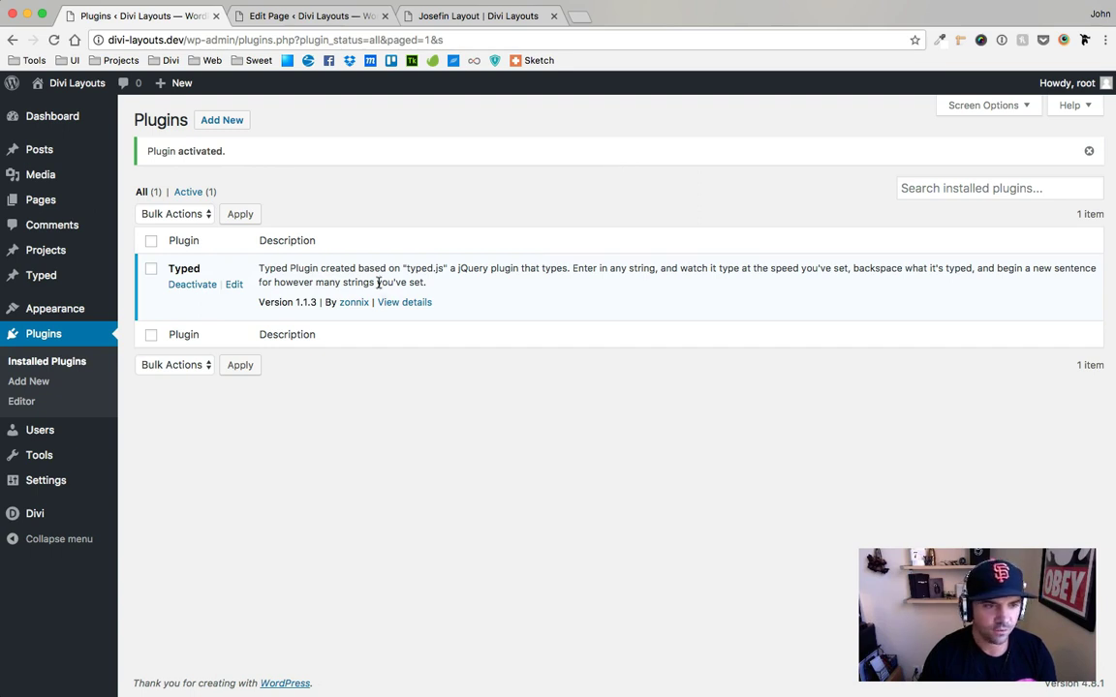
# Step: Create a new Typed entry titled "Site Headline"
pyautogui.moveTo(29, 279)
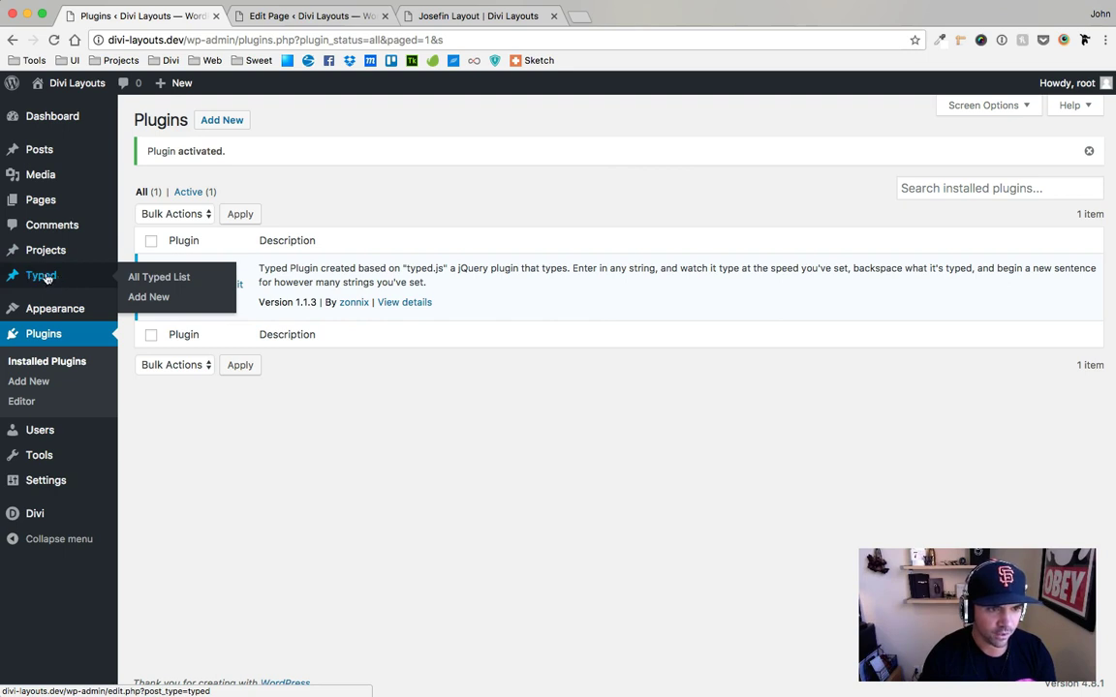
pyautogui.click(46, 278)
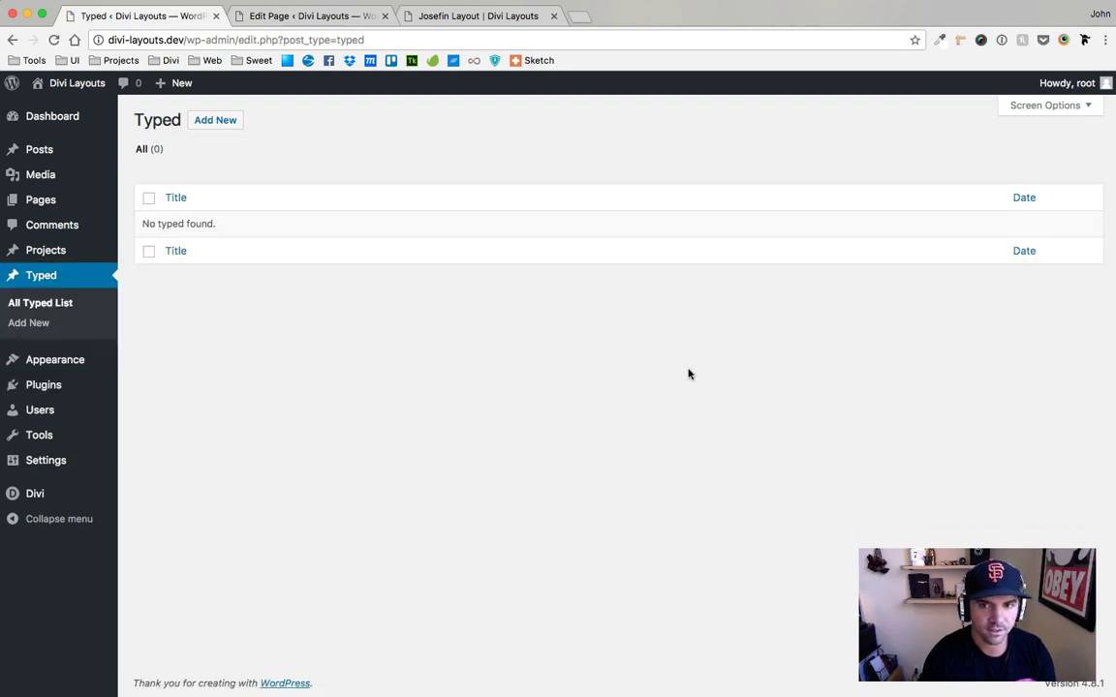
pyautogui.click(216, 125)
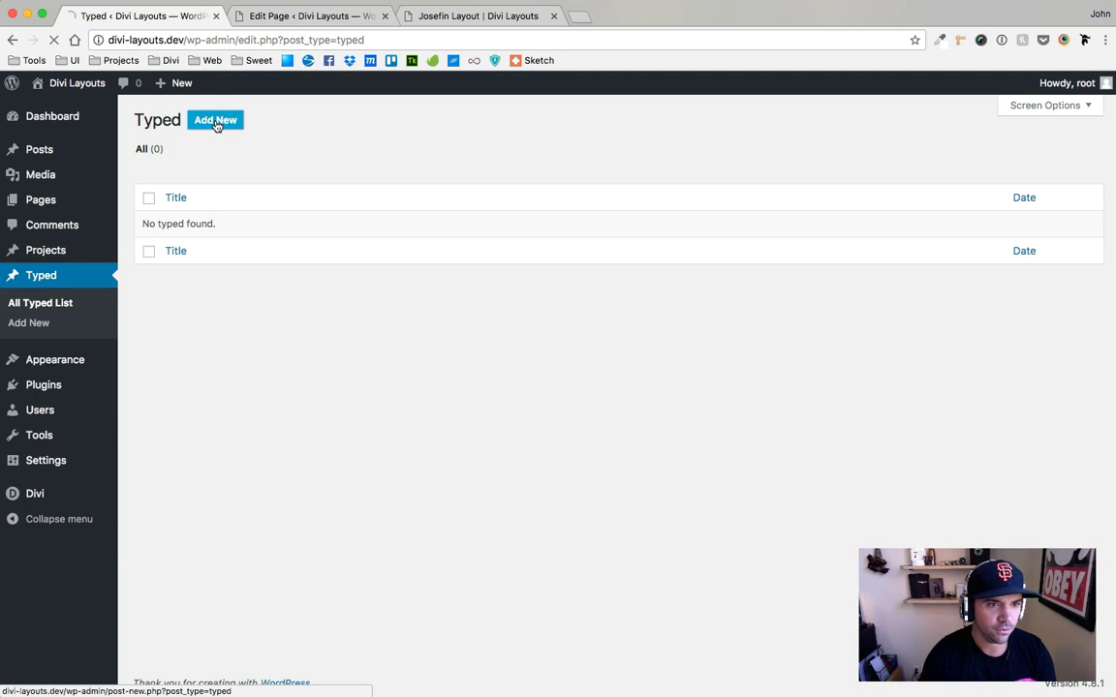
pyautogui.write('H')
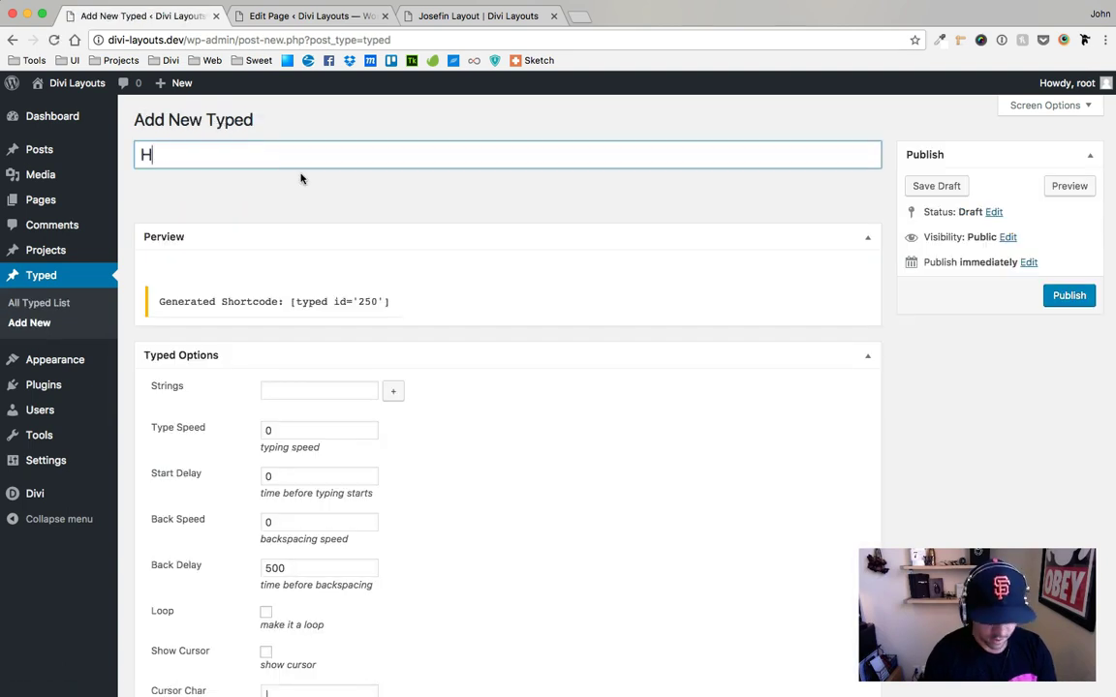
pyautogui.write('ea')
pyautogui.press('BackSpace')
pyautogui.press('BackSpace')
pyautogui.press('BackSpace')
pyautogui.write('Site Headline')
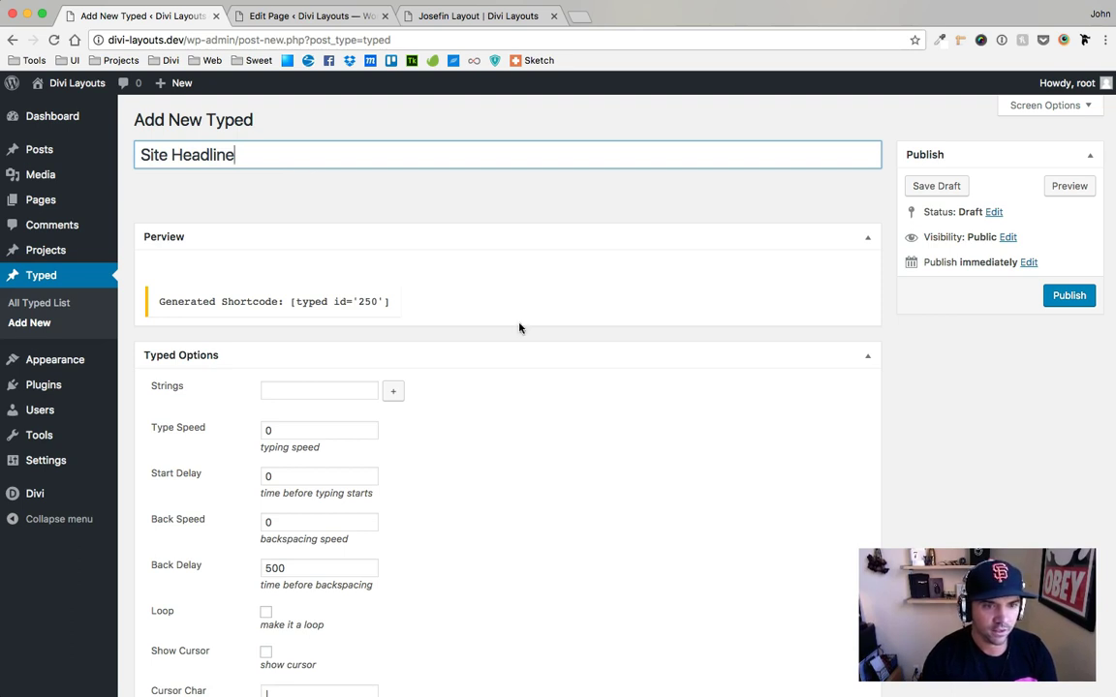
# Step: Enter three strings for the typing animation: "Josefin Layout", "by Superfly" and "Get Yours Today"
pyautogui.scroll(-2, 327, 293)
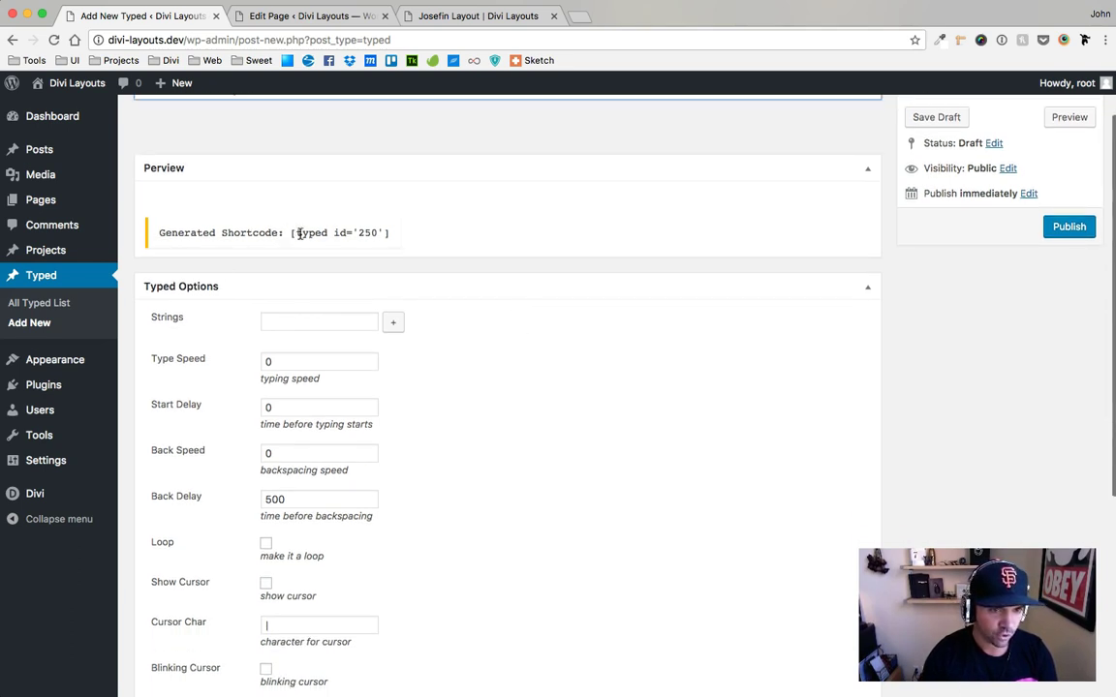
pyautogui.scroll(-3, 455, 300)
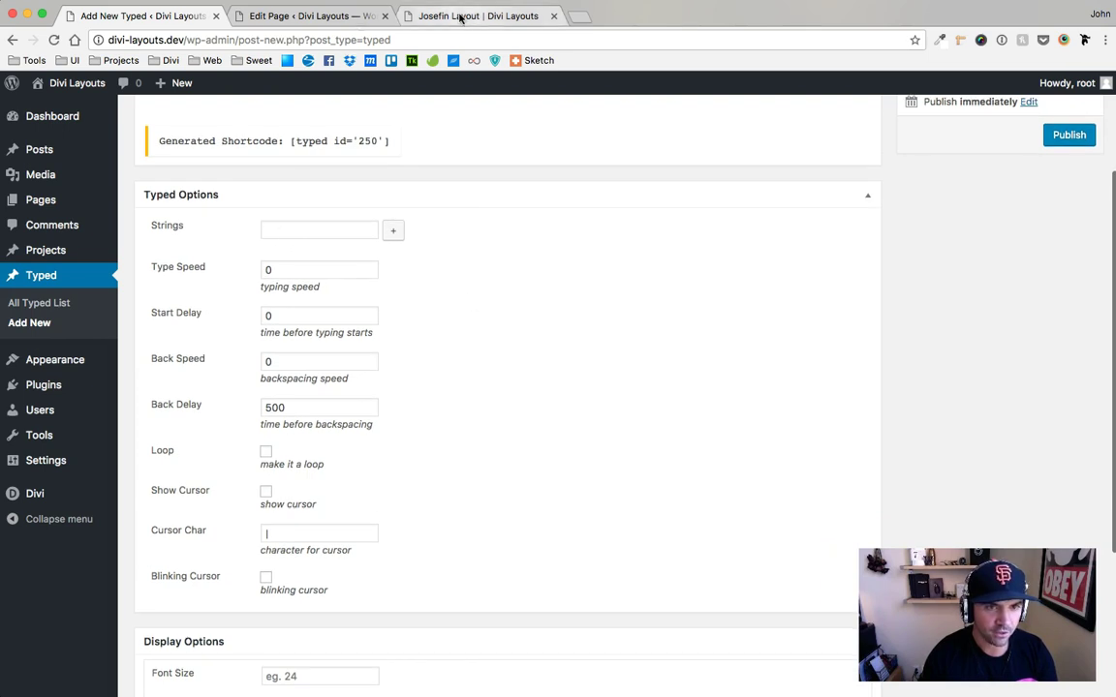
pyautogui.click(305, 229)
pyautogui.write('Jose')
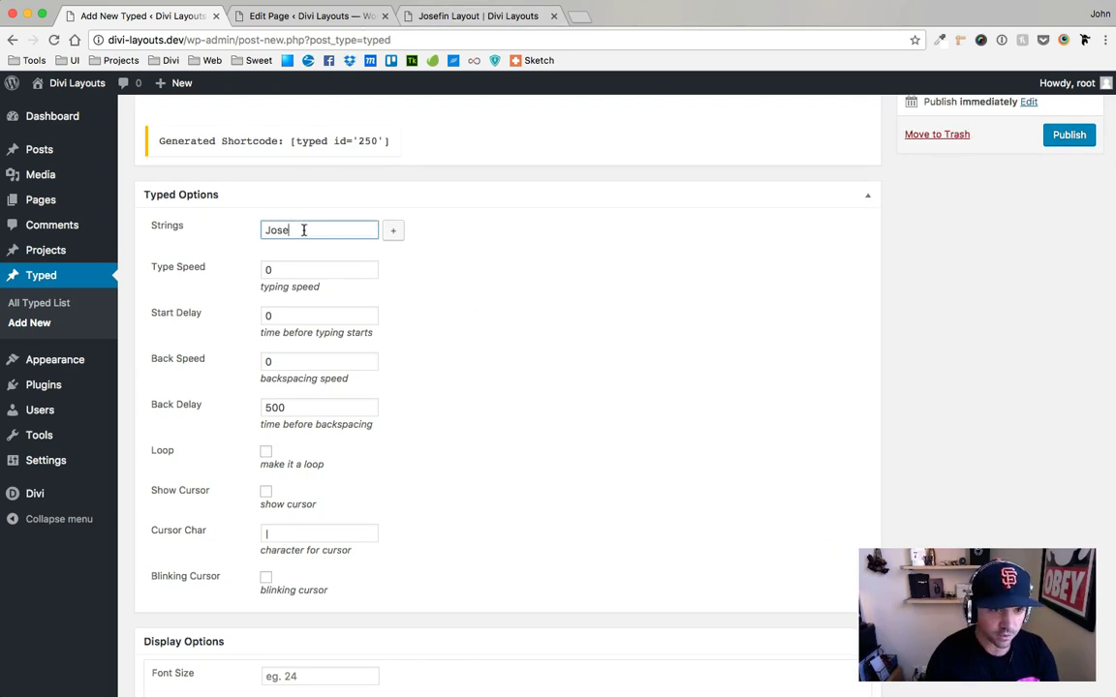
pyautogui.write('fin Layout')
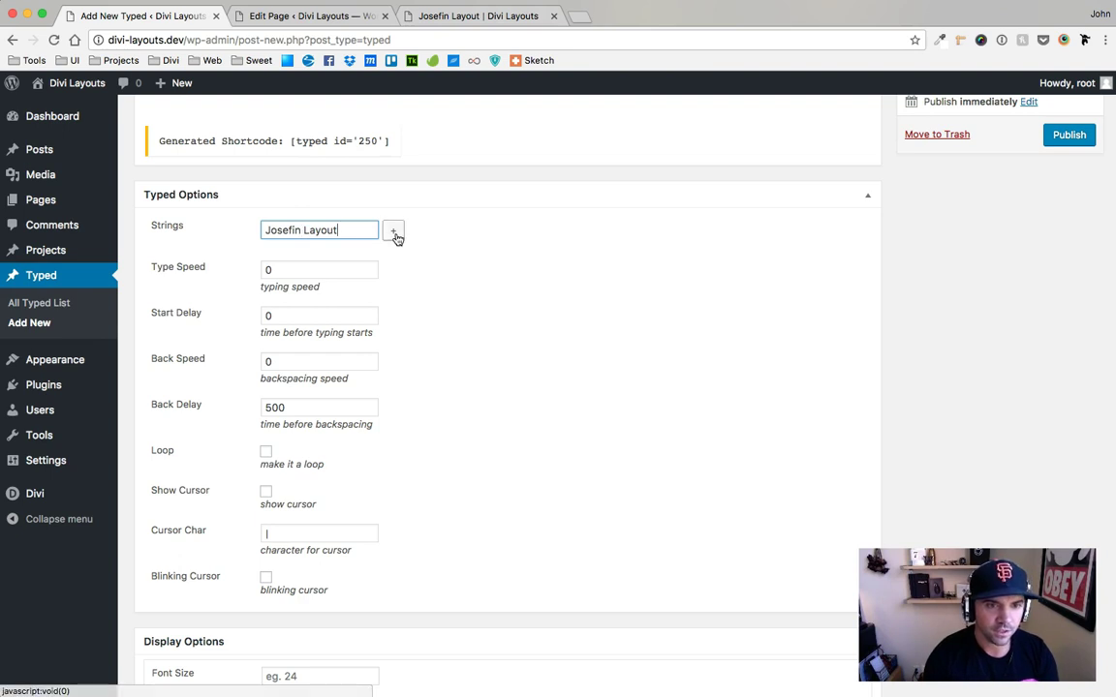
pyautogui.click(393, 230)
pyautogui.click(332, 255)
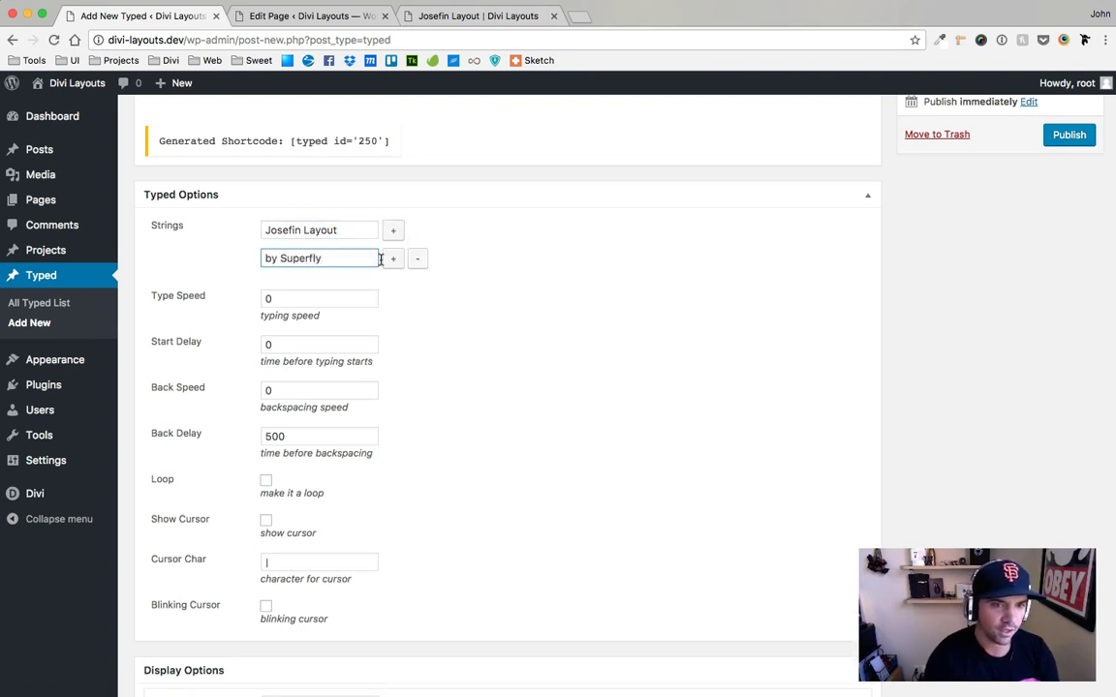
pyautogui.write('by Superfly')
pyautogui.click(393, 258)
pyautogui.click(333, 288)
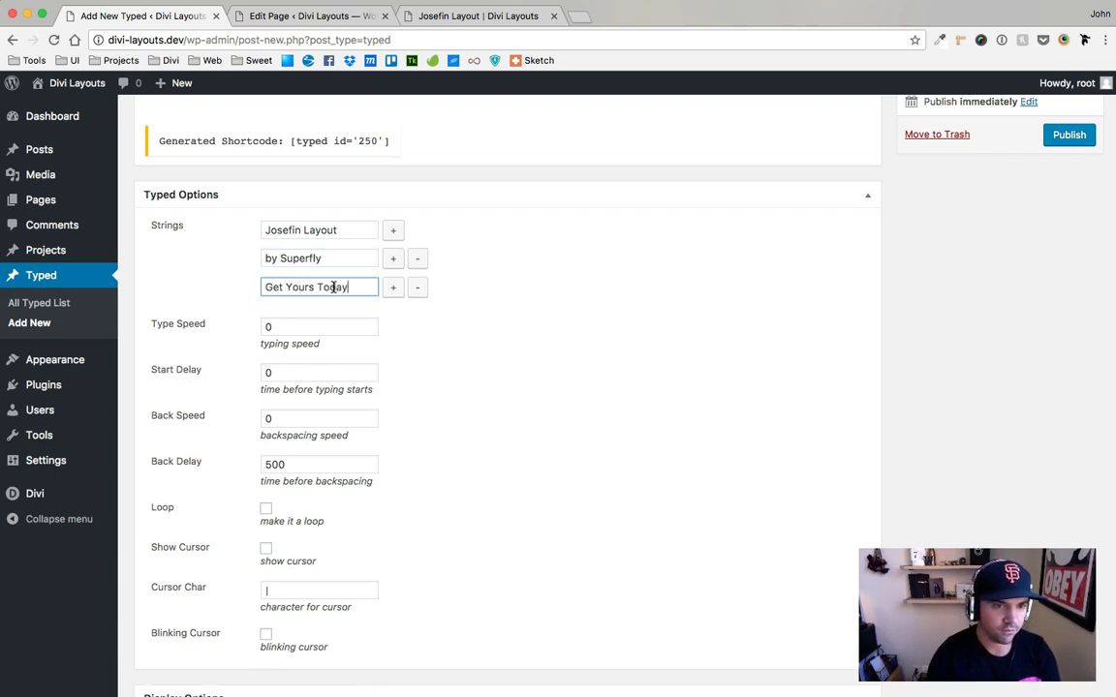
# Step: Set the animation's Type Speed to 100
pyautogui.press('Tab')
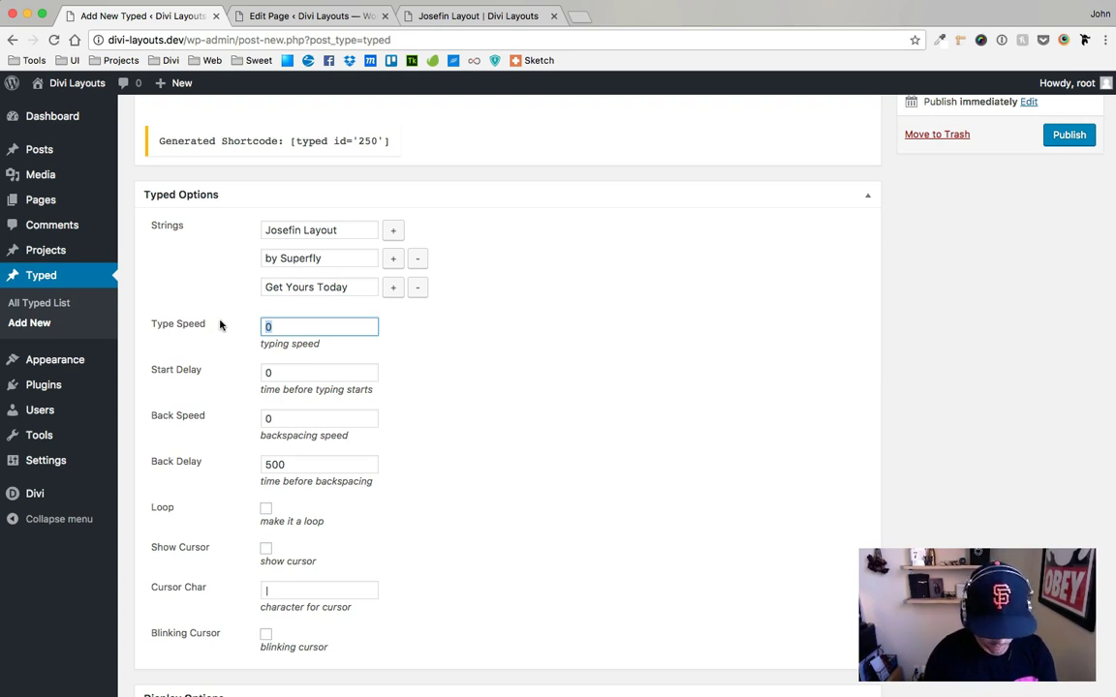
pyautogui.write('100')
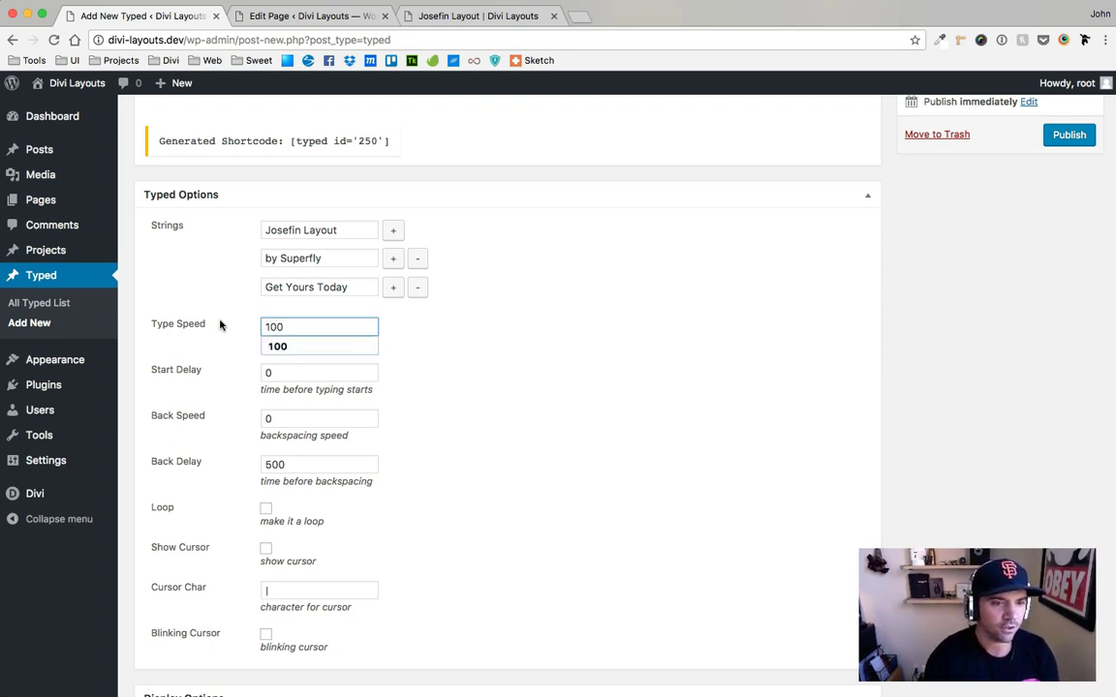
pyautogui.click(461, 349)
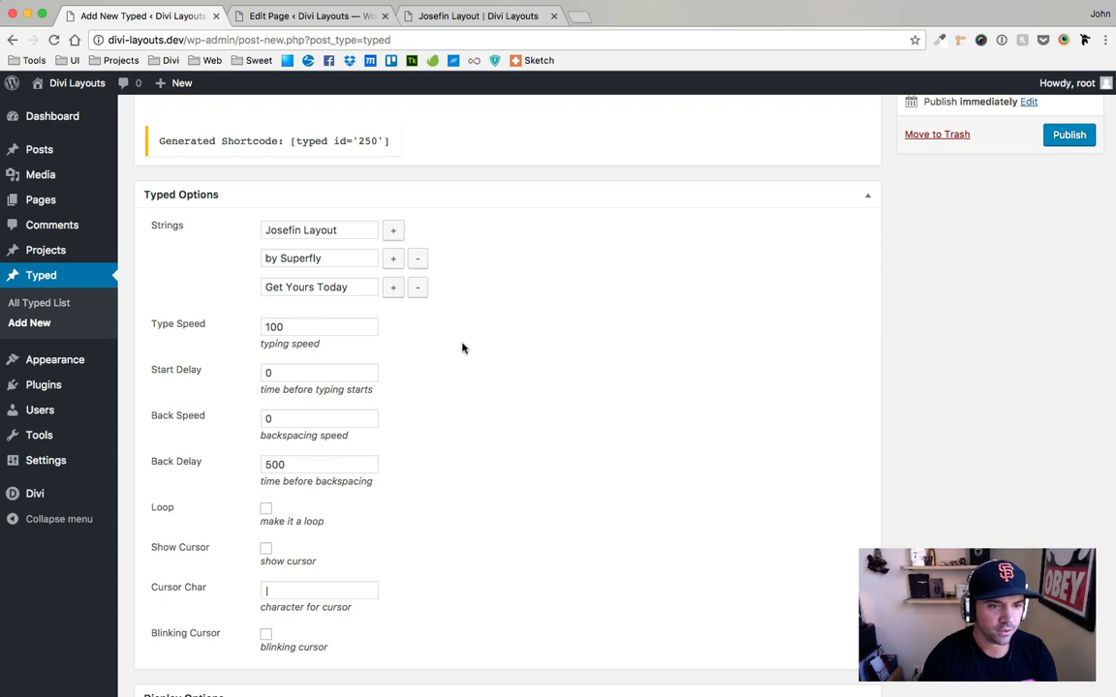
# Step: Set the Start Delay before typing begins to 3000
pyautogui.doubleClick(280, 373)
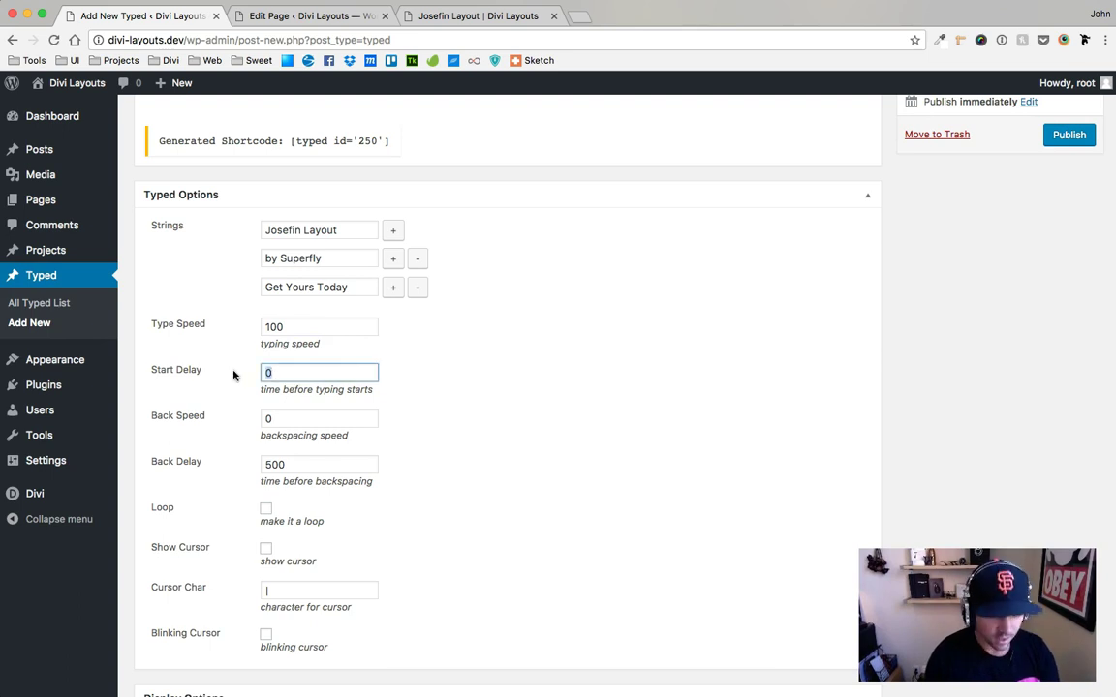
pyautogui.write('1000')
pyautogui.click(409, 368)
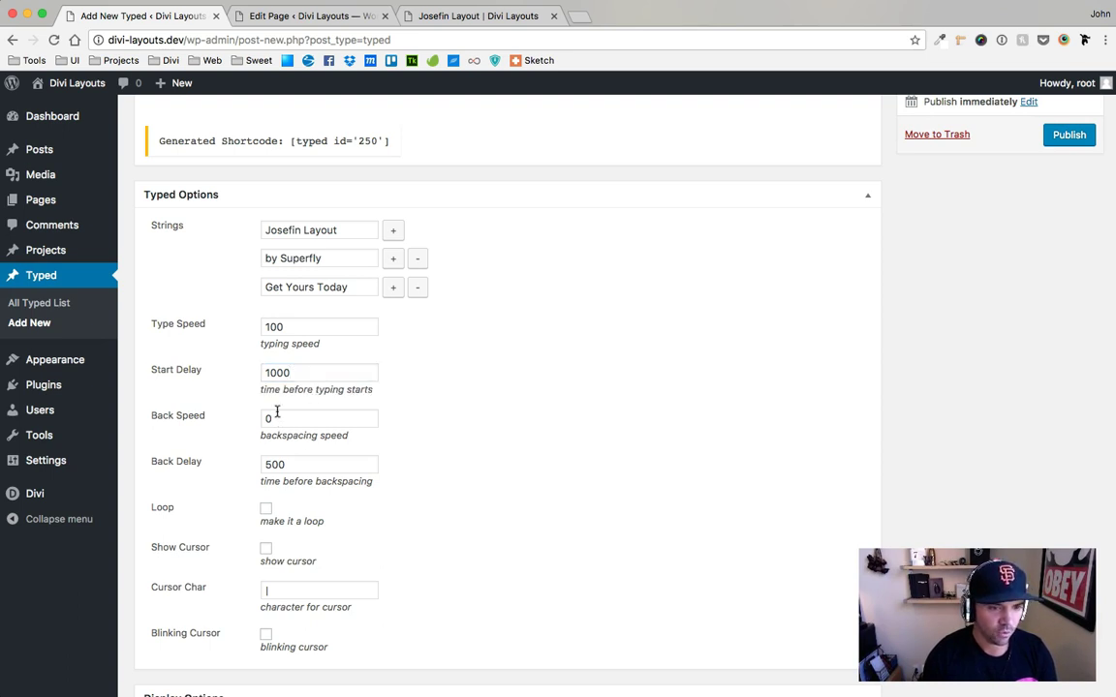
pyautogui.click(270, 376)
pyautogui.press('Delete')
pyautogui.write('3')
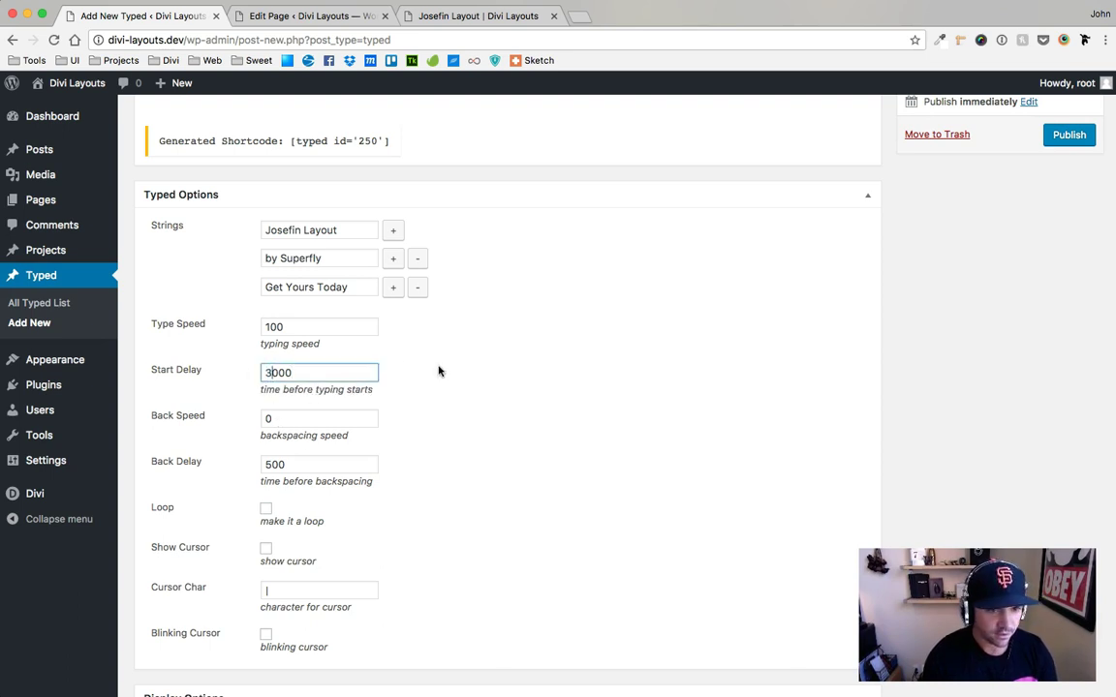
pyautogui.click(253, 388)
# Step: Set the animation's Back Speed to 10 and its Back Delay to 3000
pyautogui.doubleClick(294, 416)
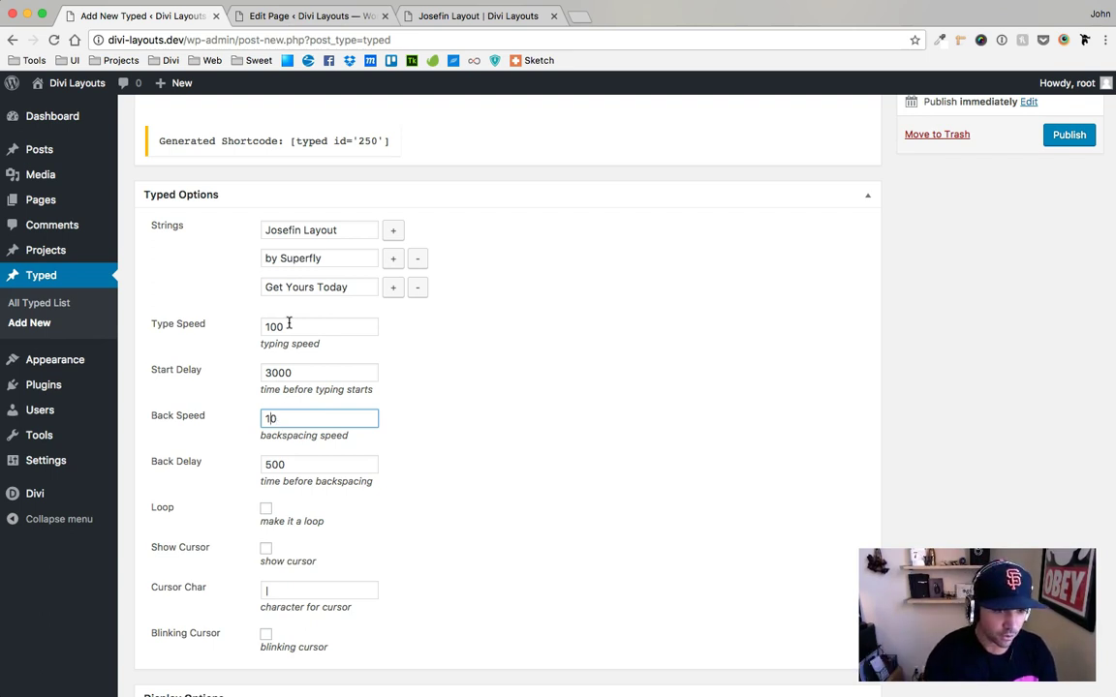
pyautogui.click(310, 465)
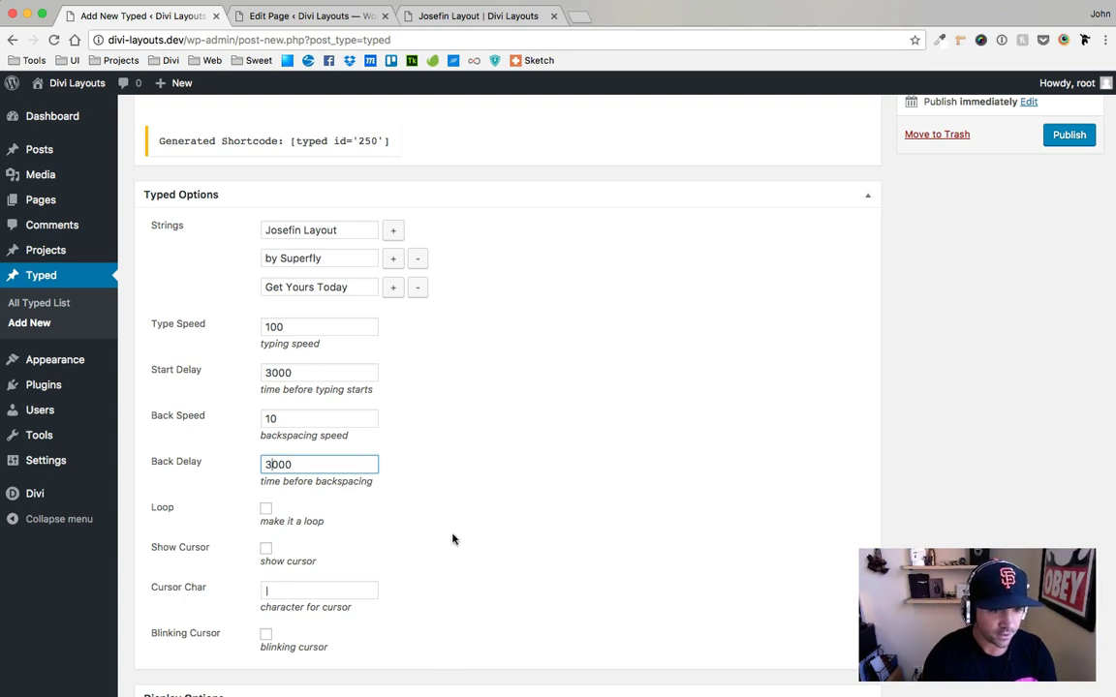
# Step: Enable the Loop, Show Cursor and Blinking Cursor options, keeping the vertical bar as the cursor character
pyautogui.scroll(-2, 368, 494)
pyautogui.click(266, 398)
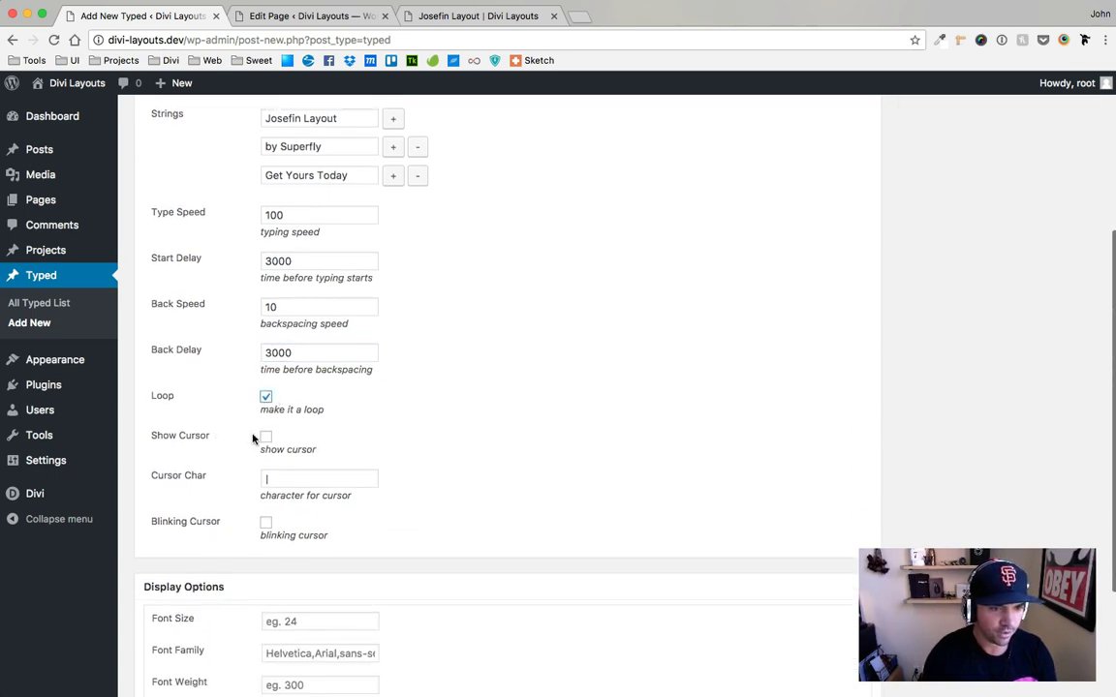
pyautogui.click(266, 438)
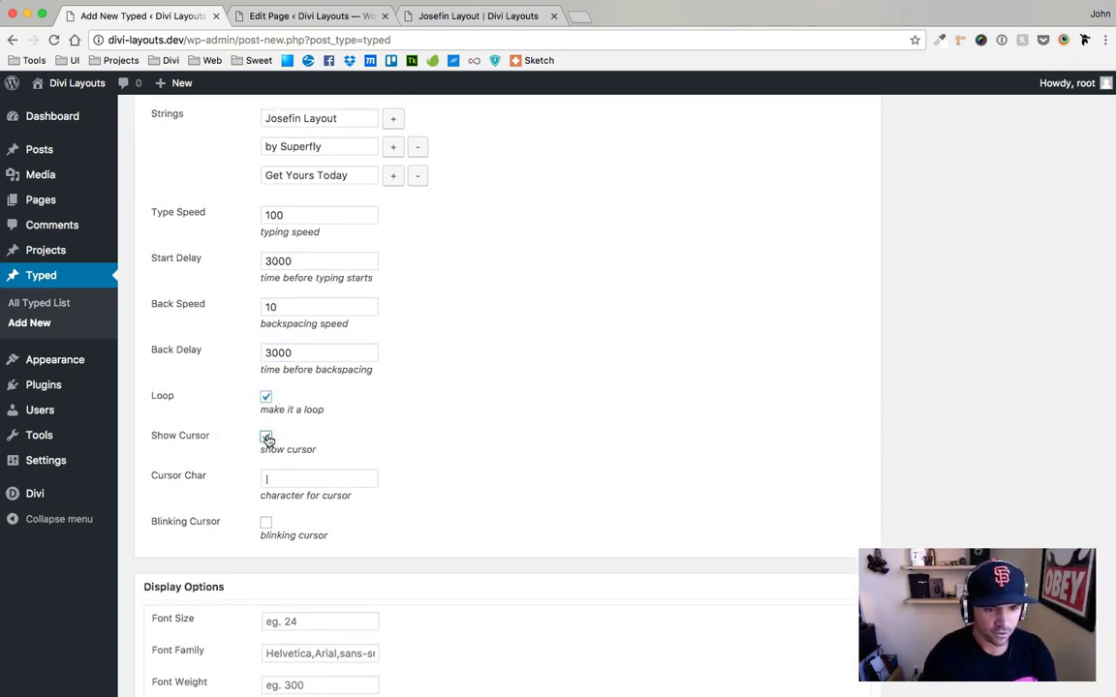
pyautogui.click(274, 481)
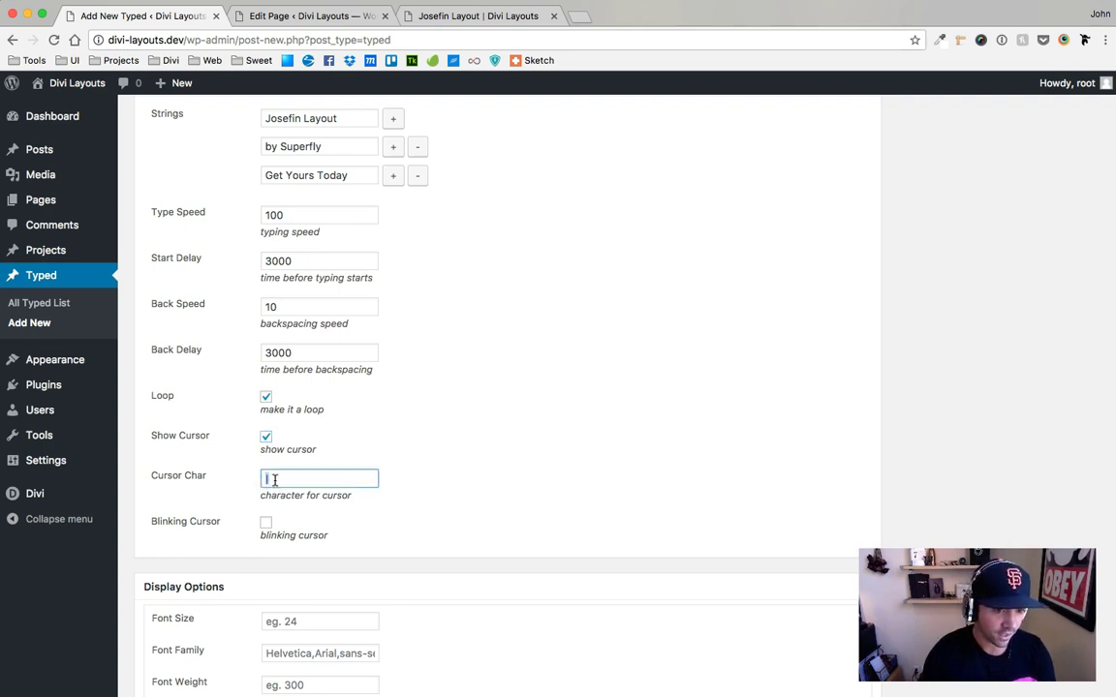
pyautogui.doubleClick(274, 479)
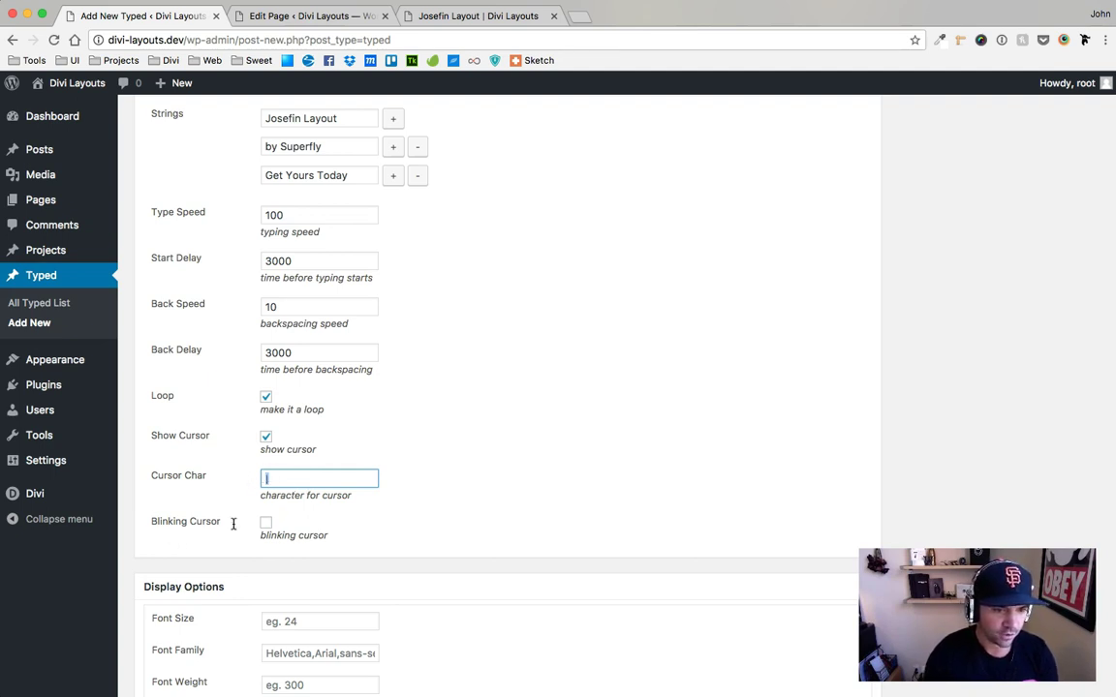
pyautogui.click(265, 524)
# Step: Look over the Typed entry's Display Options and collapse that section
pyautogui.scroll(-4, 502, 499)
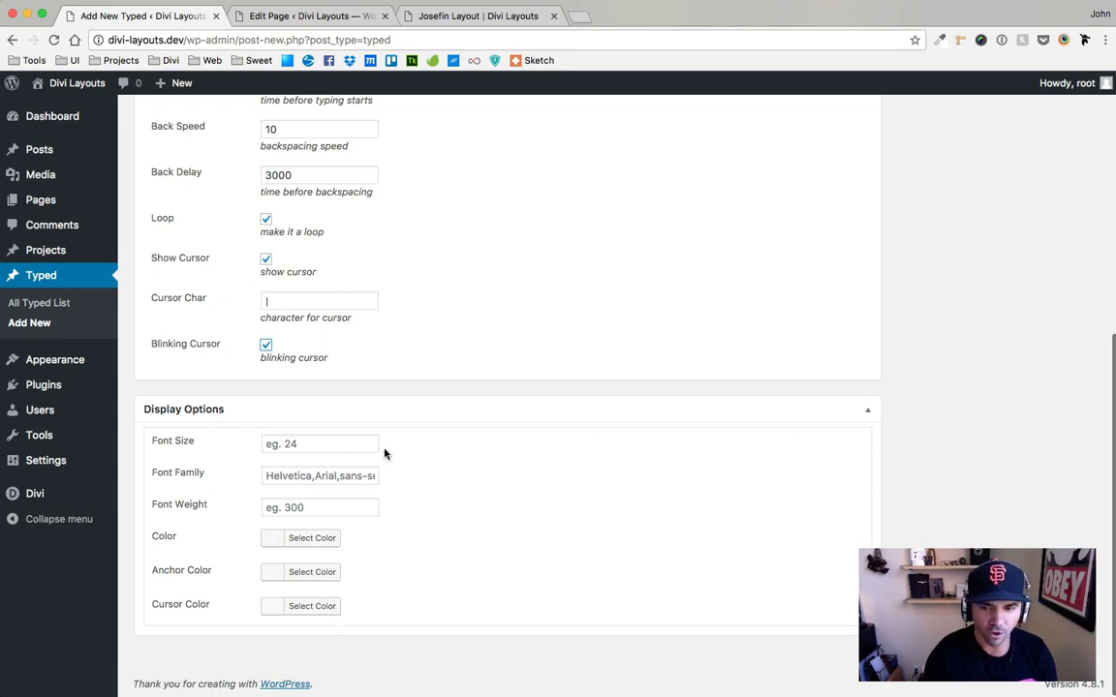
pyautogui.scroll(10, 613, 406)
pyautogui.scroll(-10, 575, 431)
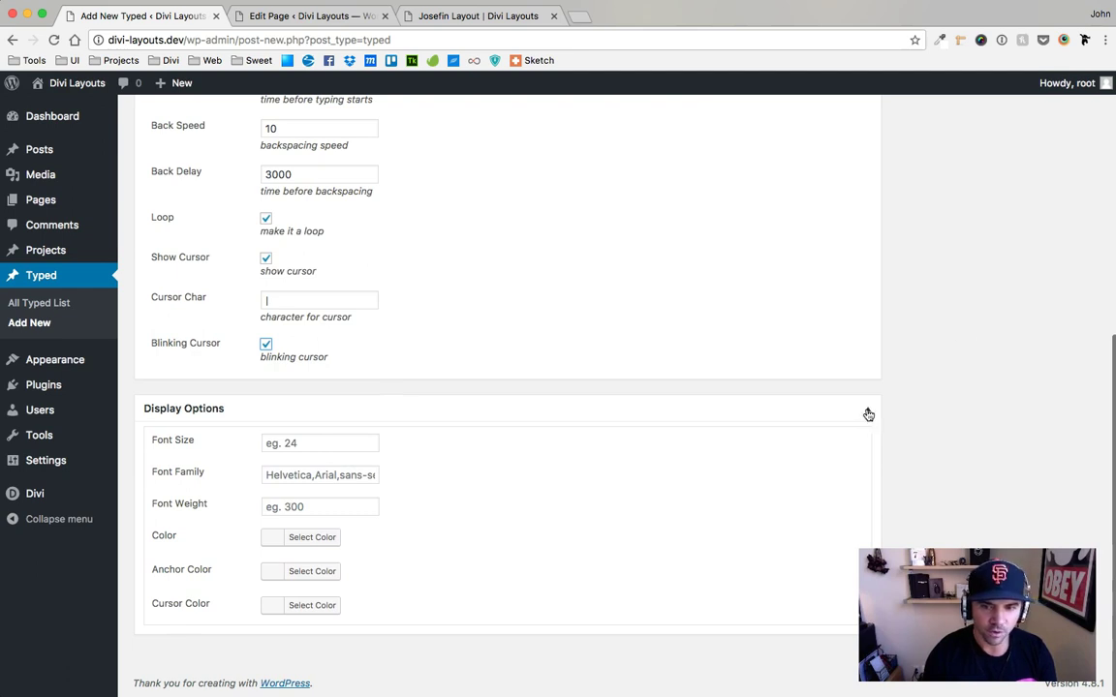
pyautogui.click(869, 414)
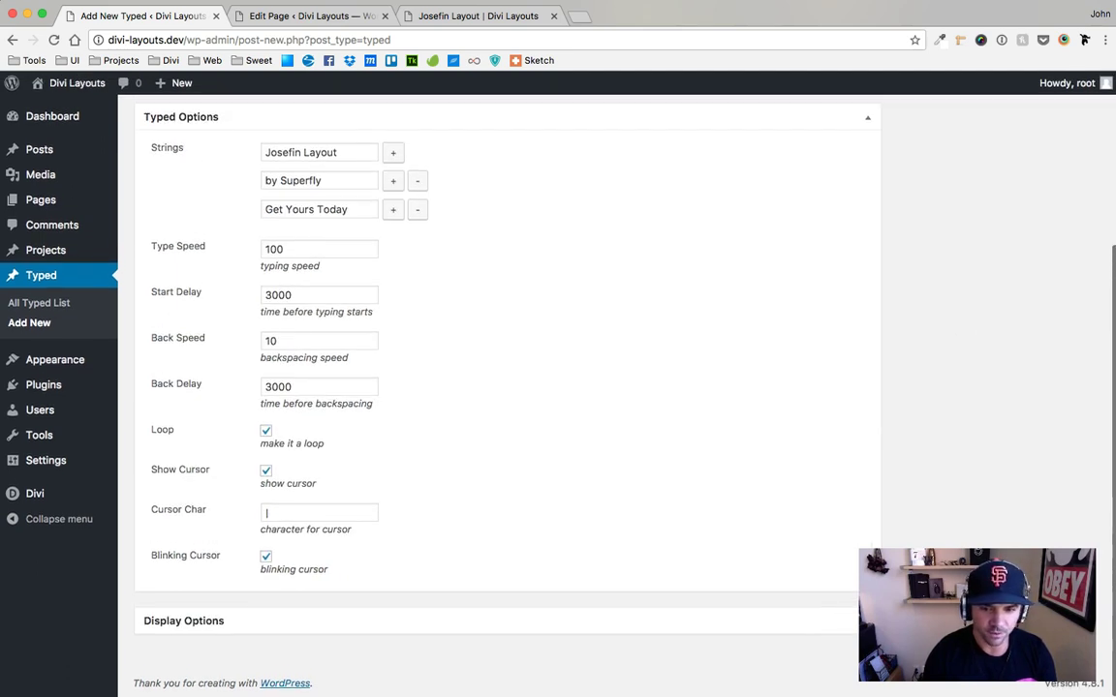
# Step: Copy the generated shortcode [typed id='250'] and publish the Site Headline entry
pyautogui.scroll(5, 809, 333)
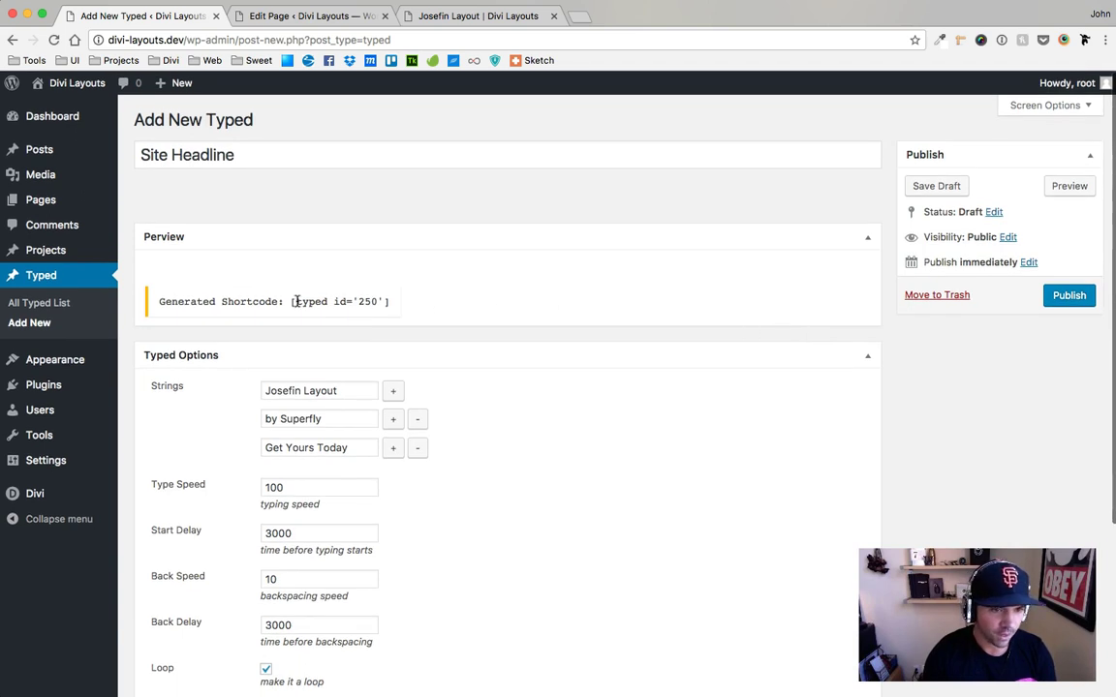
pyautogui.moveTo(289, 302); pyautogui.dragTo(389, 302)
pyautogui.press('super+c')
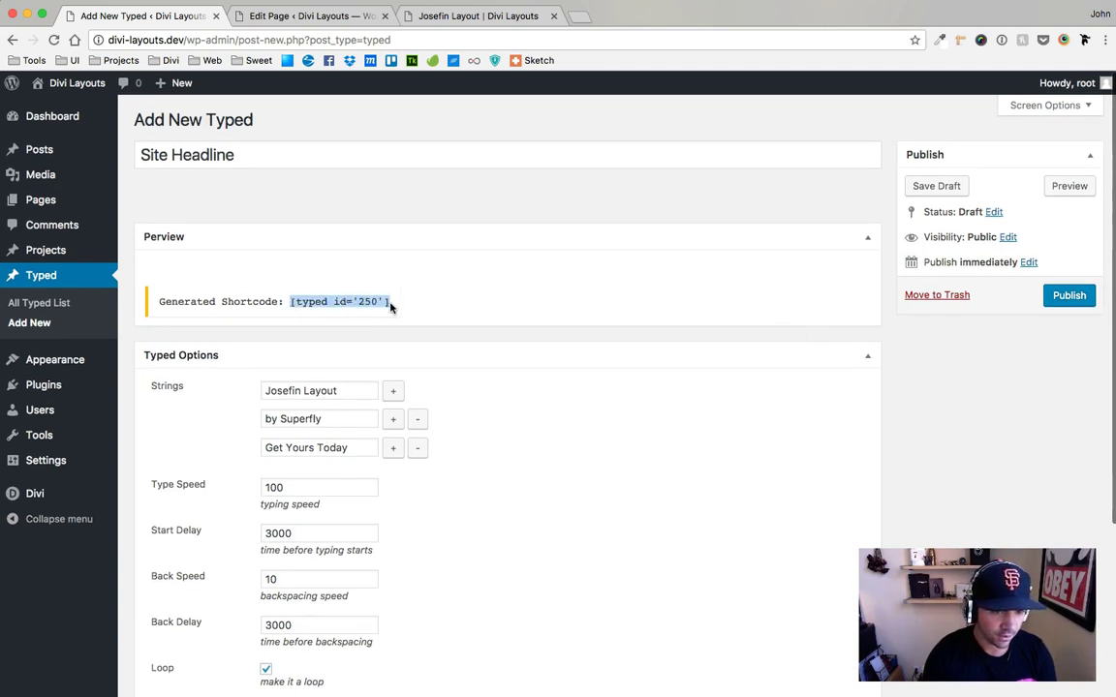
pyautogui.click(1069, 296)
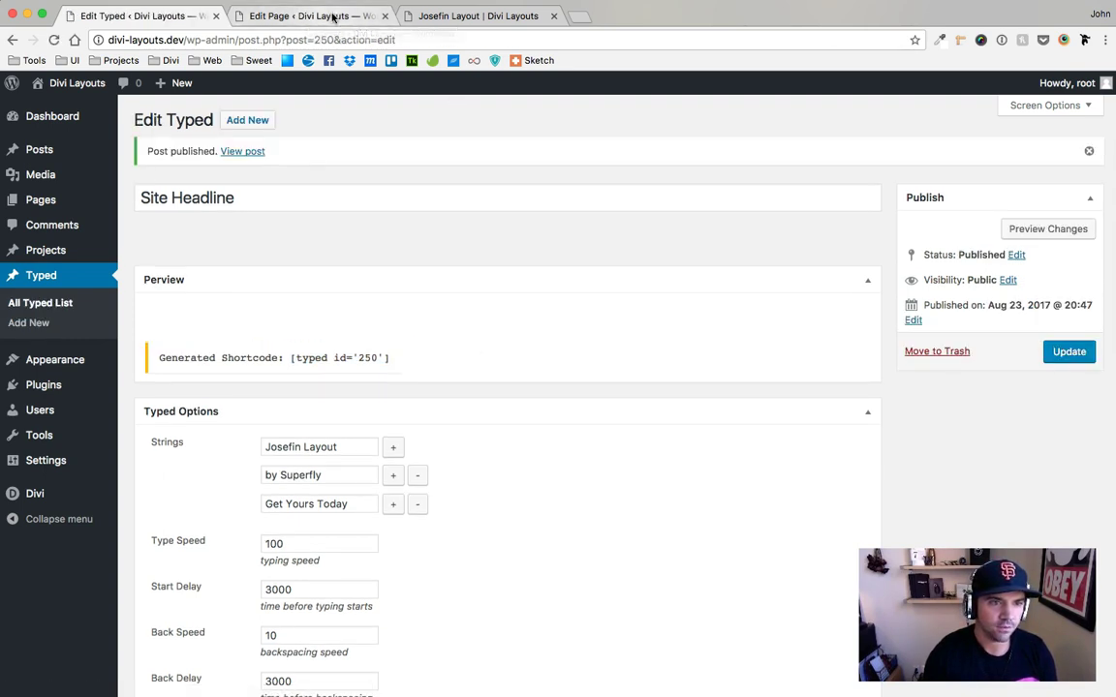
# Step: In the page editor, replace the content of the STARTING POINT text module with [typed id='250'] and save the module
pyautogui.click(332, 17)
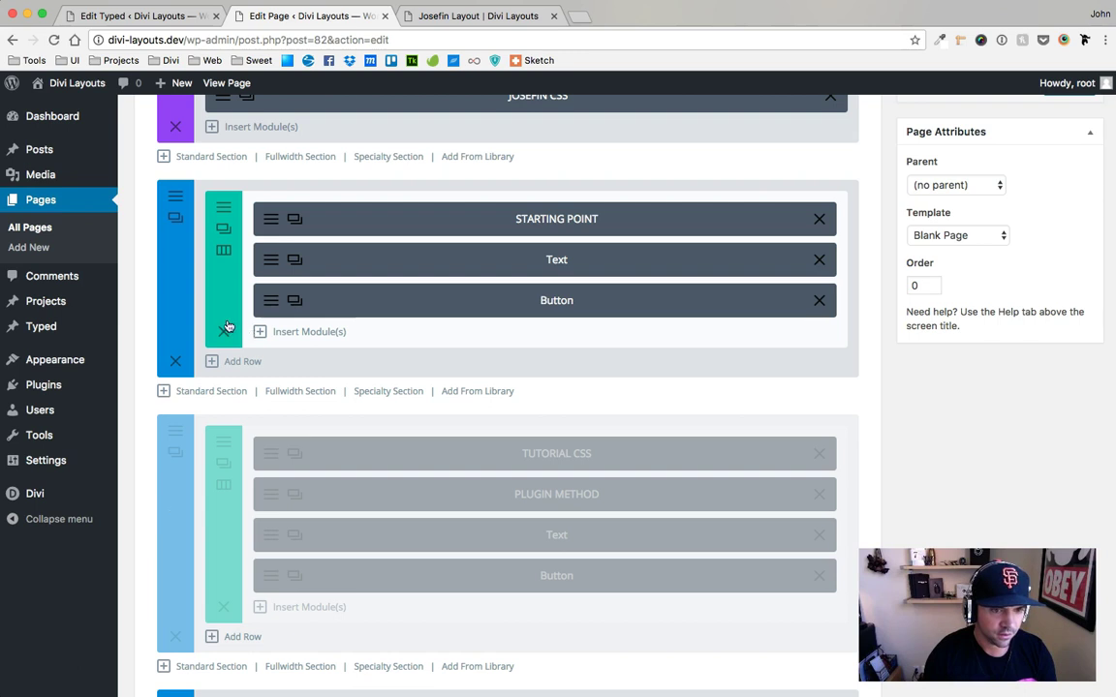
pyautogui.click(352, 298)
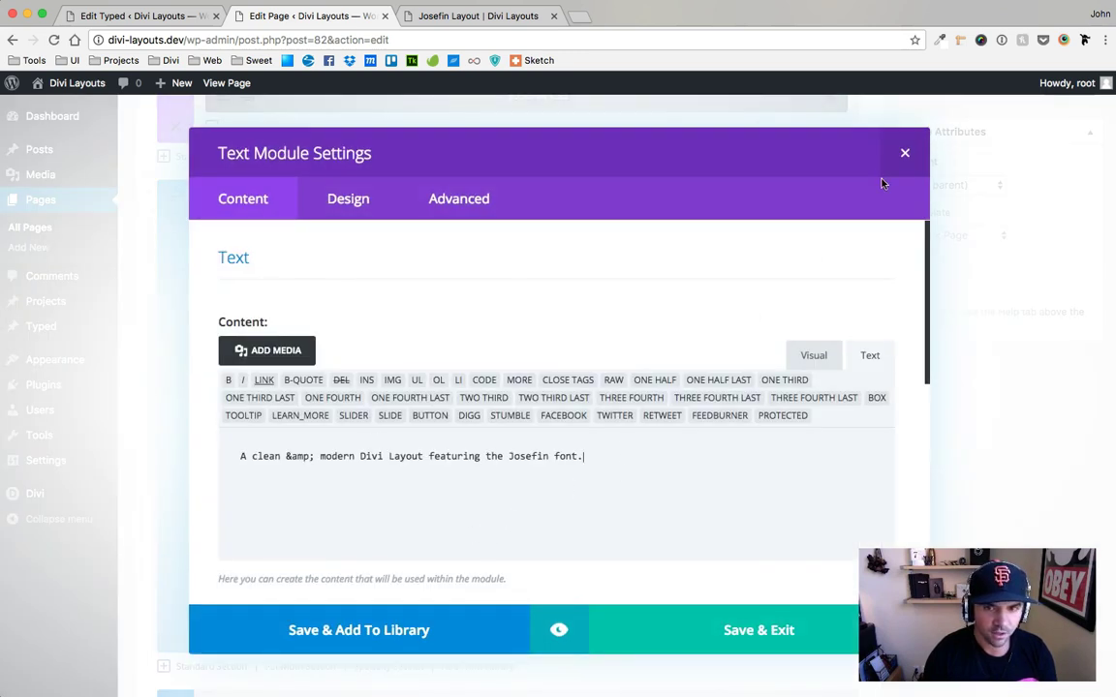
pyautogui.click(904, 154)
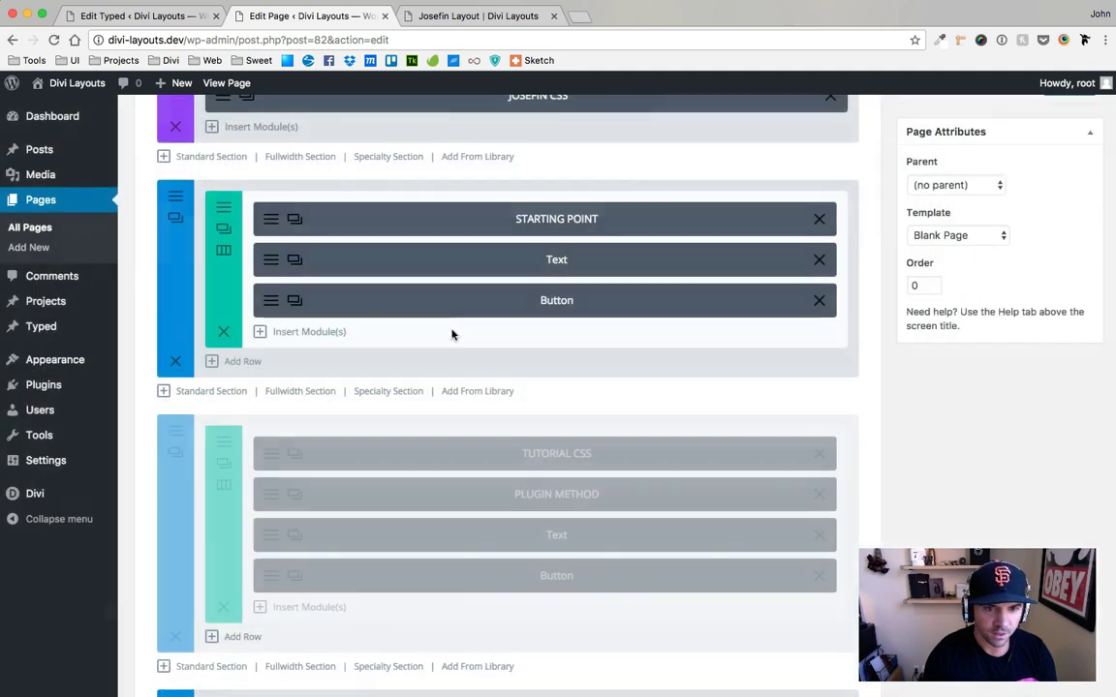
pyautogui.click(274, 223)
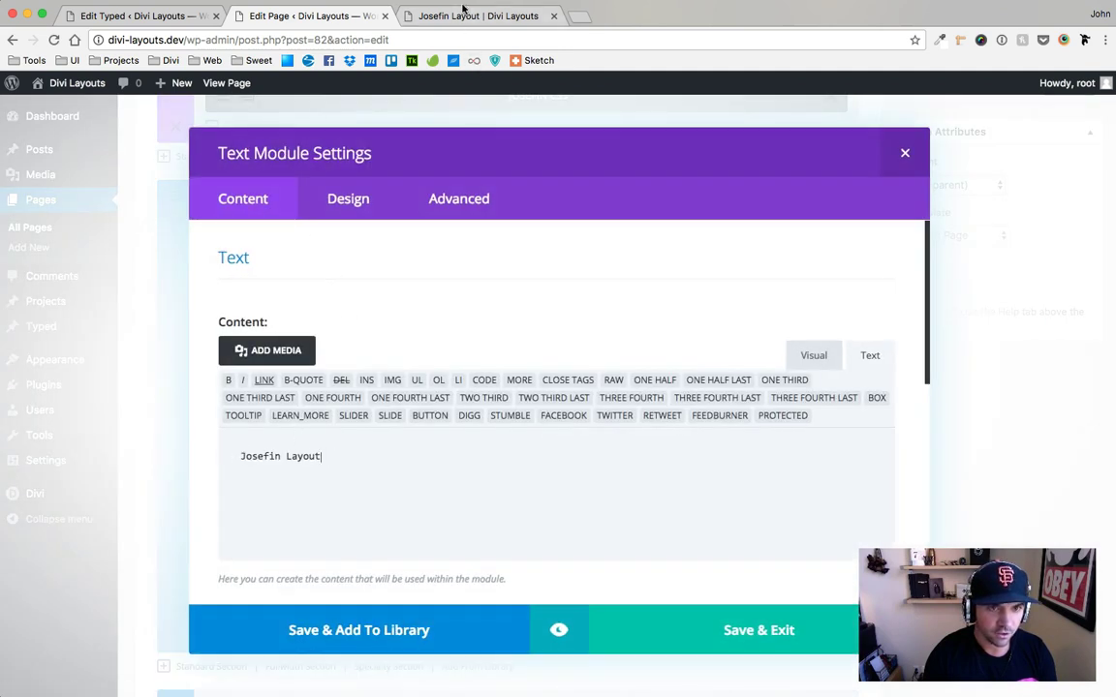
pyautogui.click(464, 14)
pyautogui.click(349, 16)
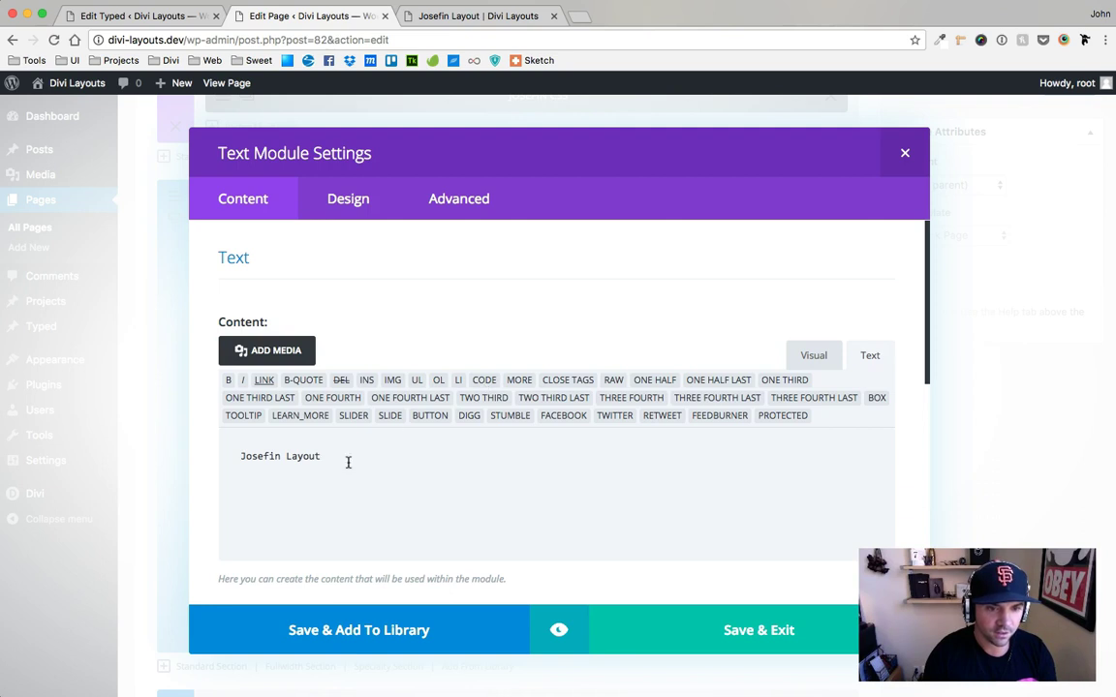
pyautogui.moveTo(345, 461); pyautogui.dragTo(221, 456)
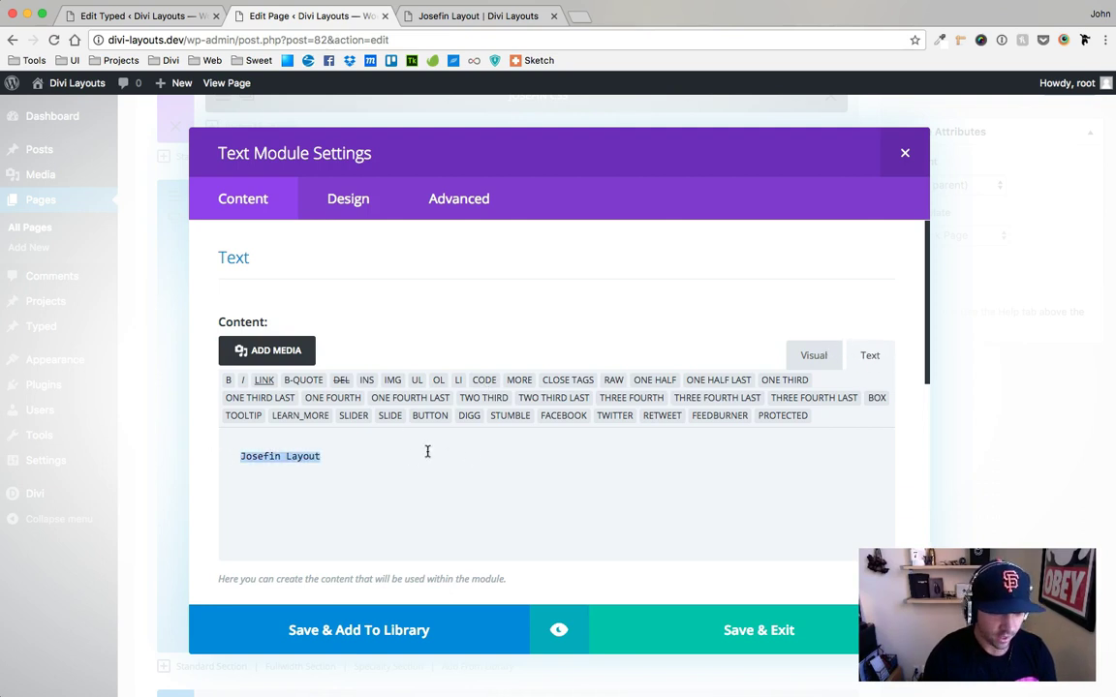
pyautogui.press('super+v')
pyautogui.click(749, 631)
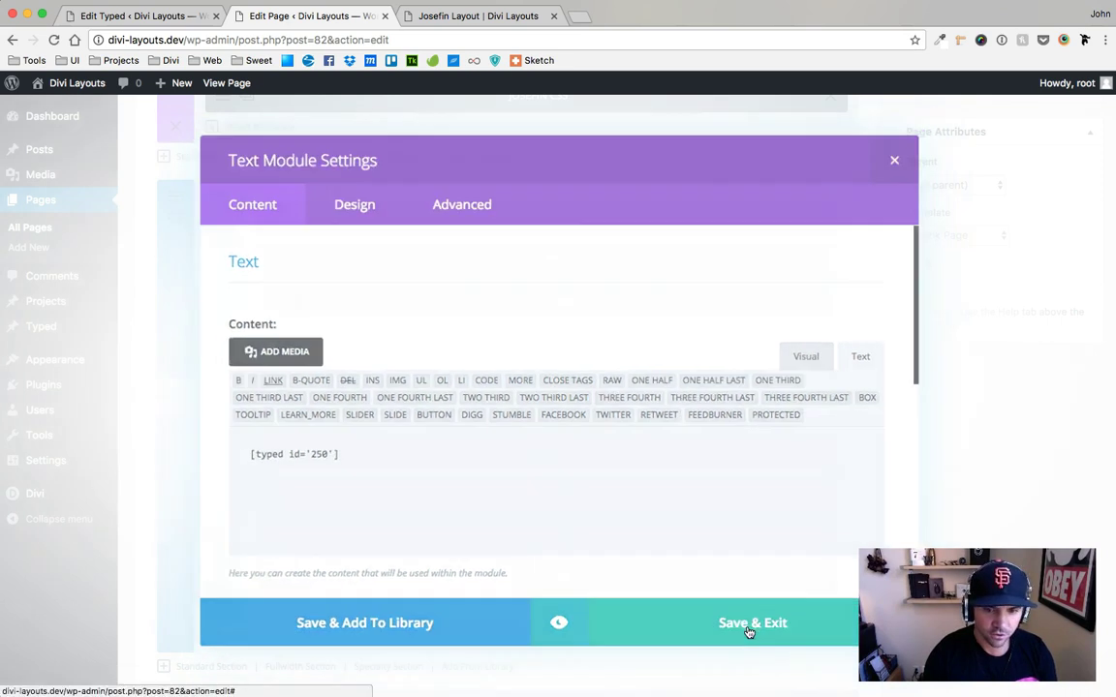
# Step: Update the page and reload the live Josefin Layout page to check the typing headline
pyautogui.click(1069, 173)
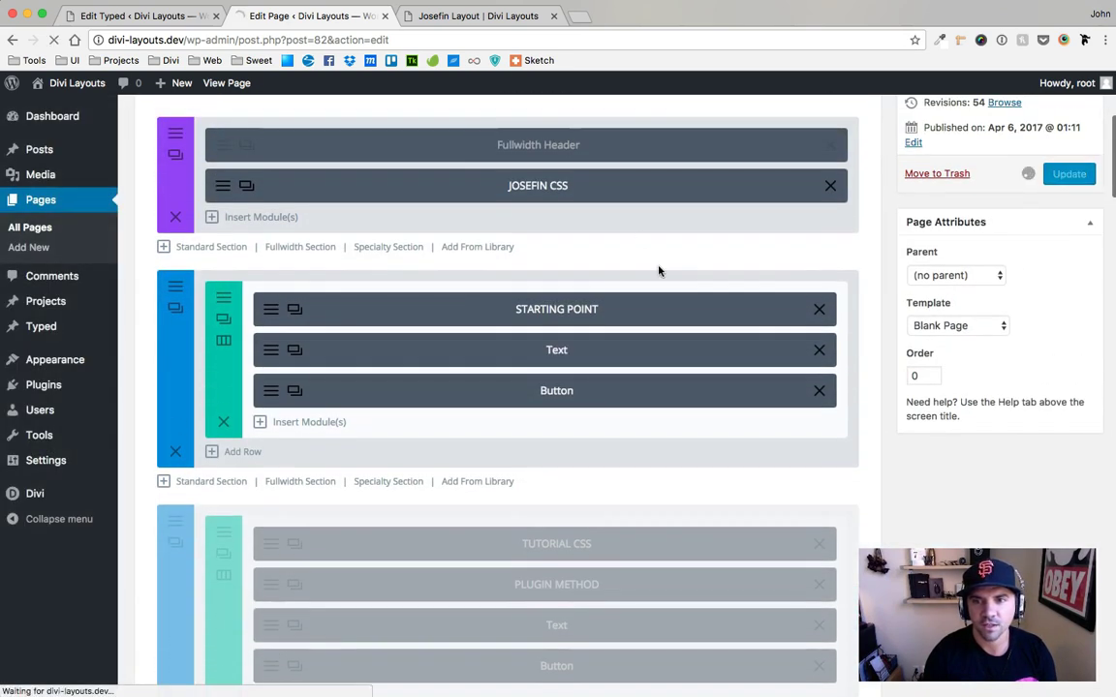
pyautogui.click(425, 19)
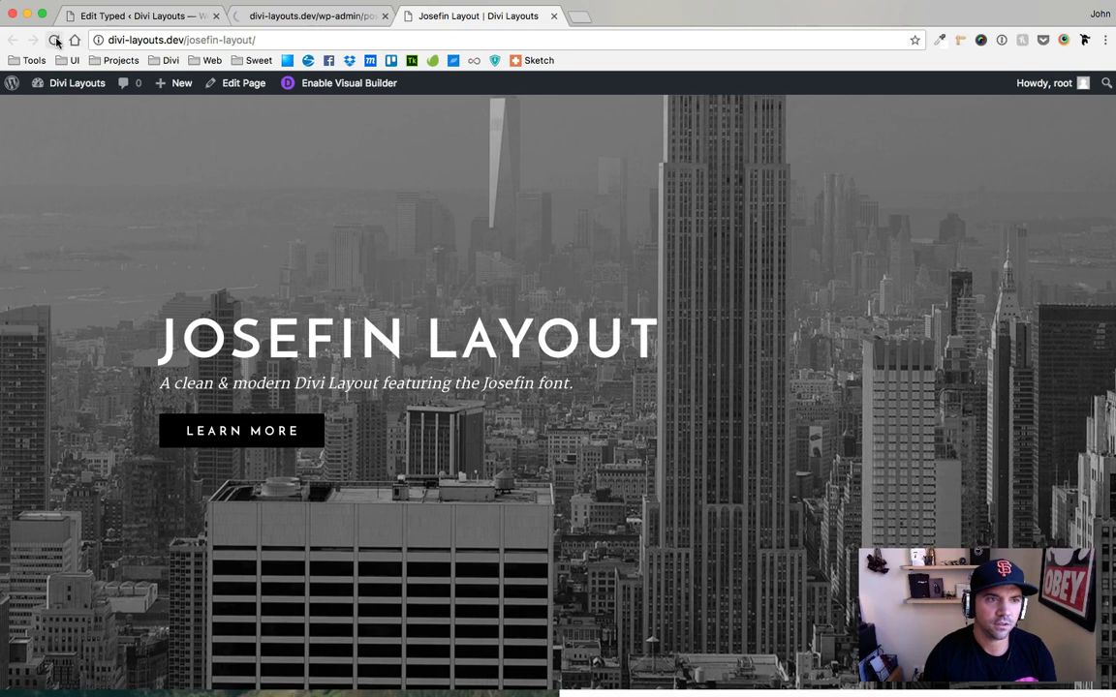
pyautogui.click(57, 40)
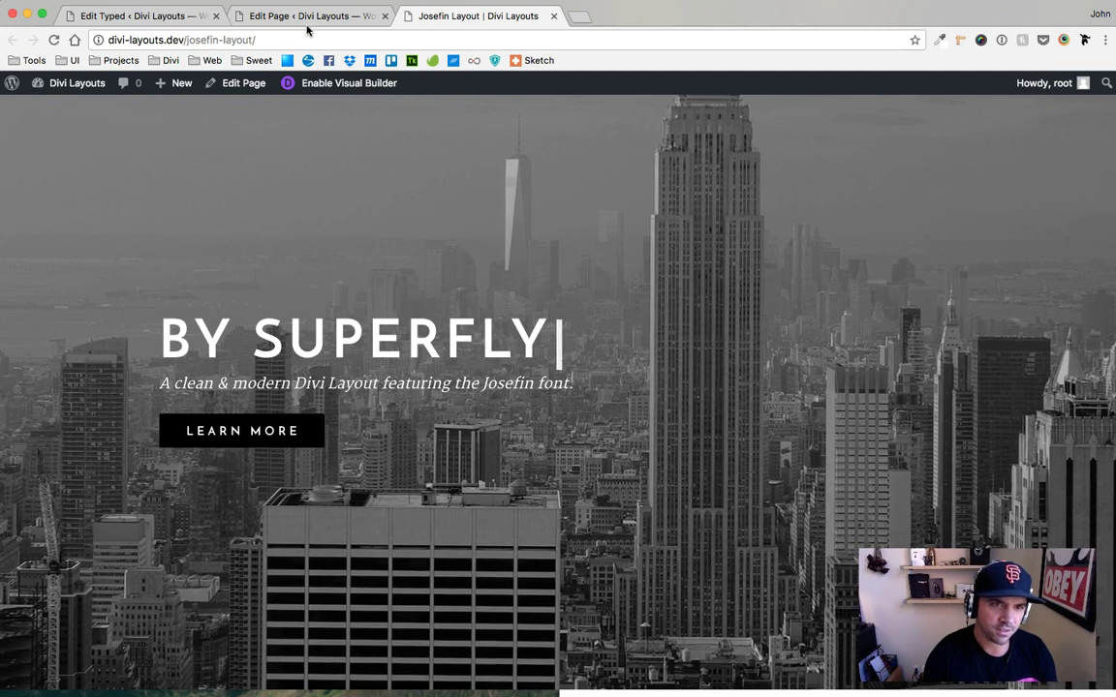
# Step: Return to the Site Headline Typed entry and set Start Delay to 500 and Type Speed to 50
pyautogui.click(135, 20)
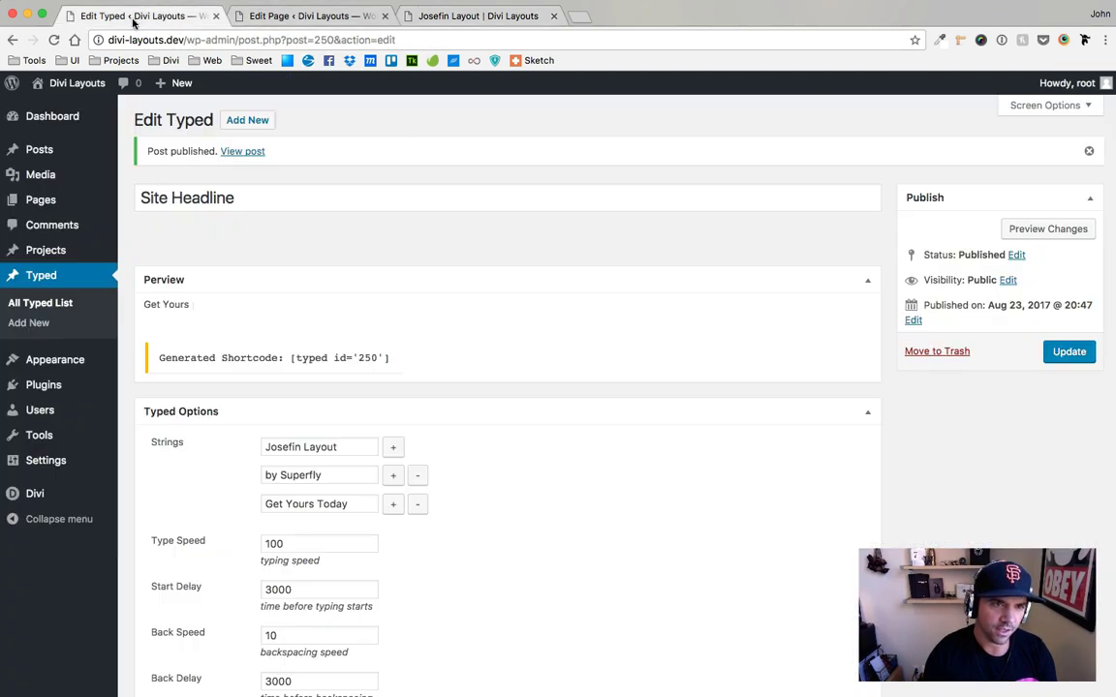
pyautogui.scroll(-3, 347, 347)
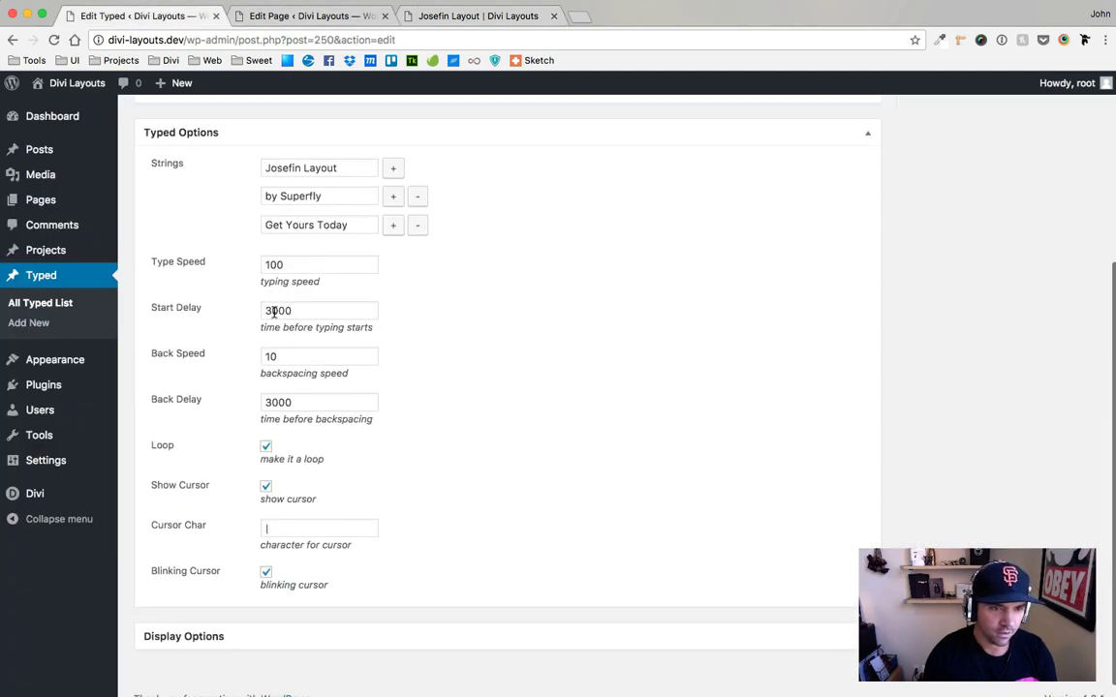
pyautogui.moveTo(277, 310); pyautogui.dragTo(246, 318)
pyautogui.write('5')
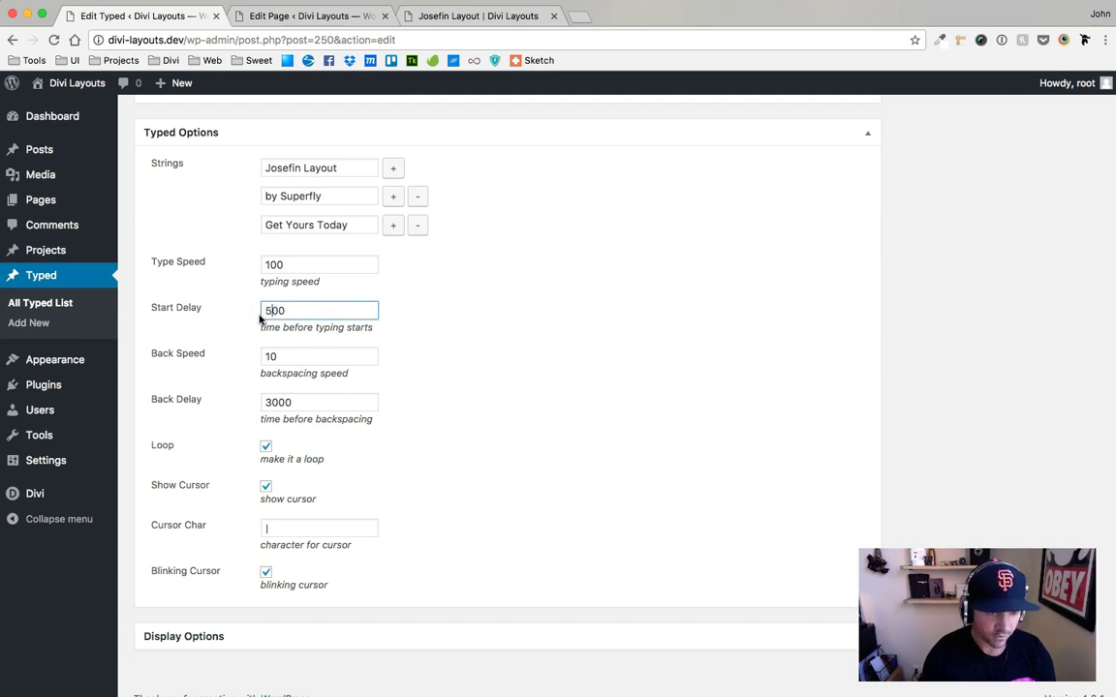
pyautogui.doubleClick(275, 265)
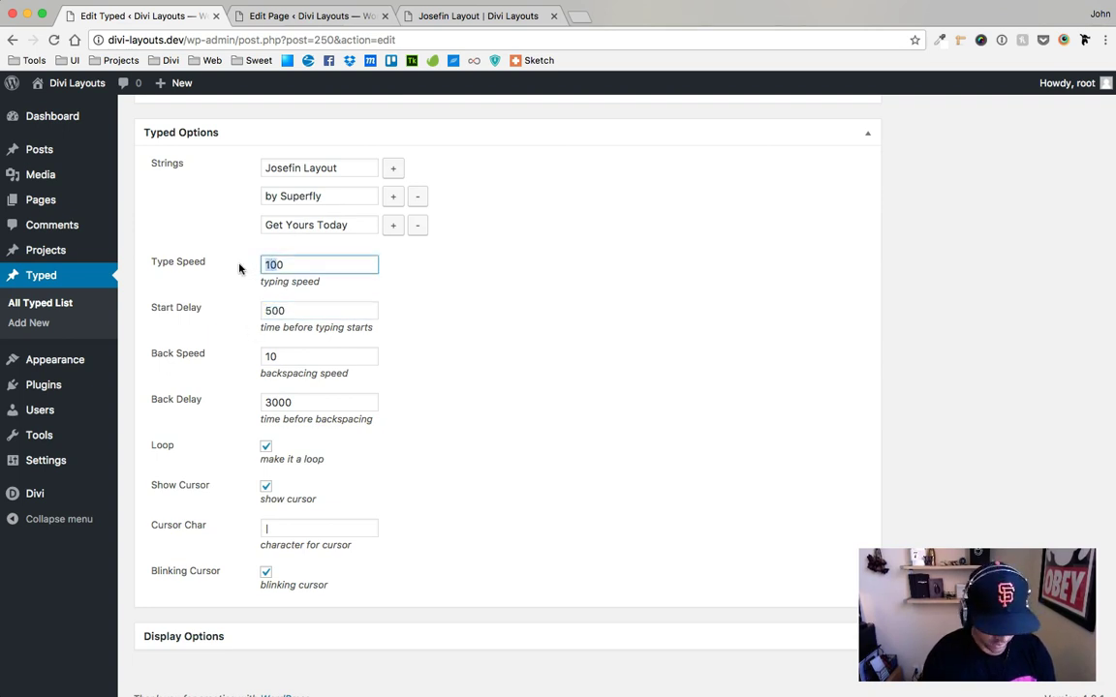
# Step: Set Back Speed to 5 and Back Delay to 1000, and update the Typed entry
pyautogui.moveTo(284, 356); pyautogui.dragTo(235, 361)
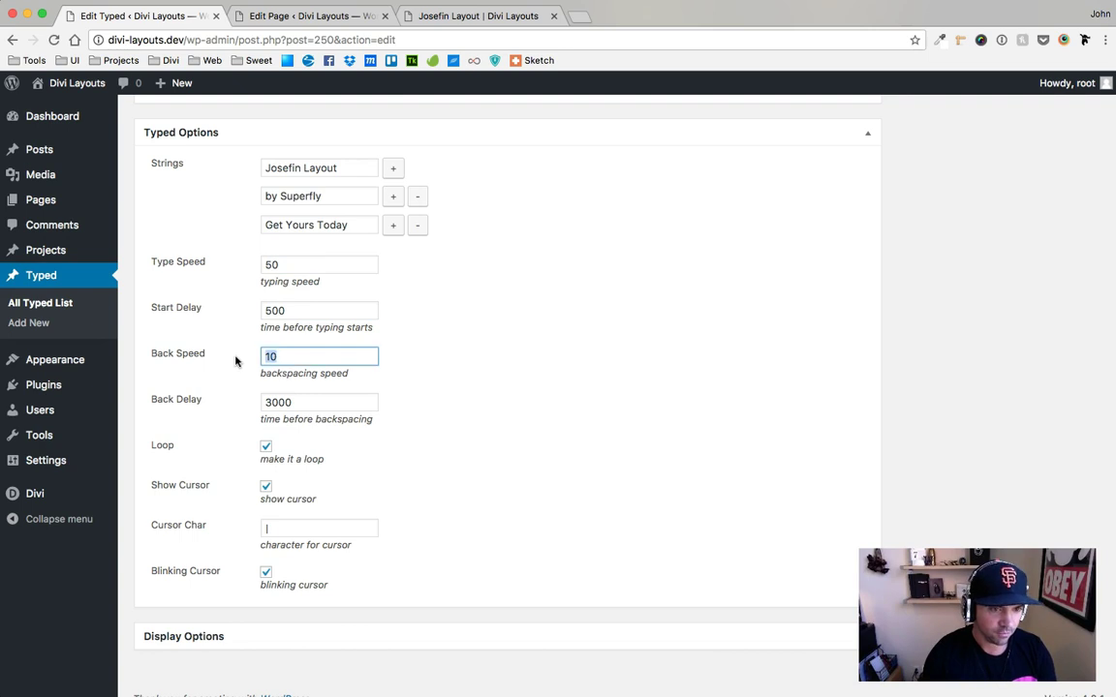
pyautogui.click(230, 377)
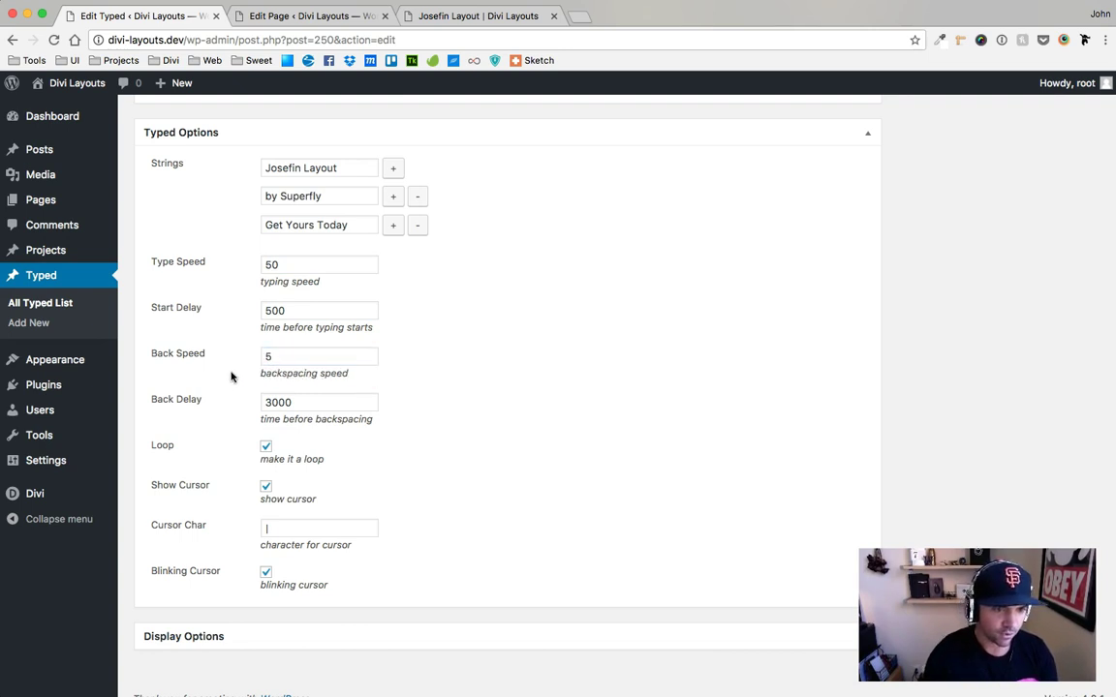
pyautogui.moveTo(271, 402); pyautogui.dragTo(253, 406)
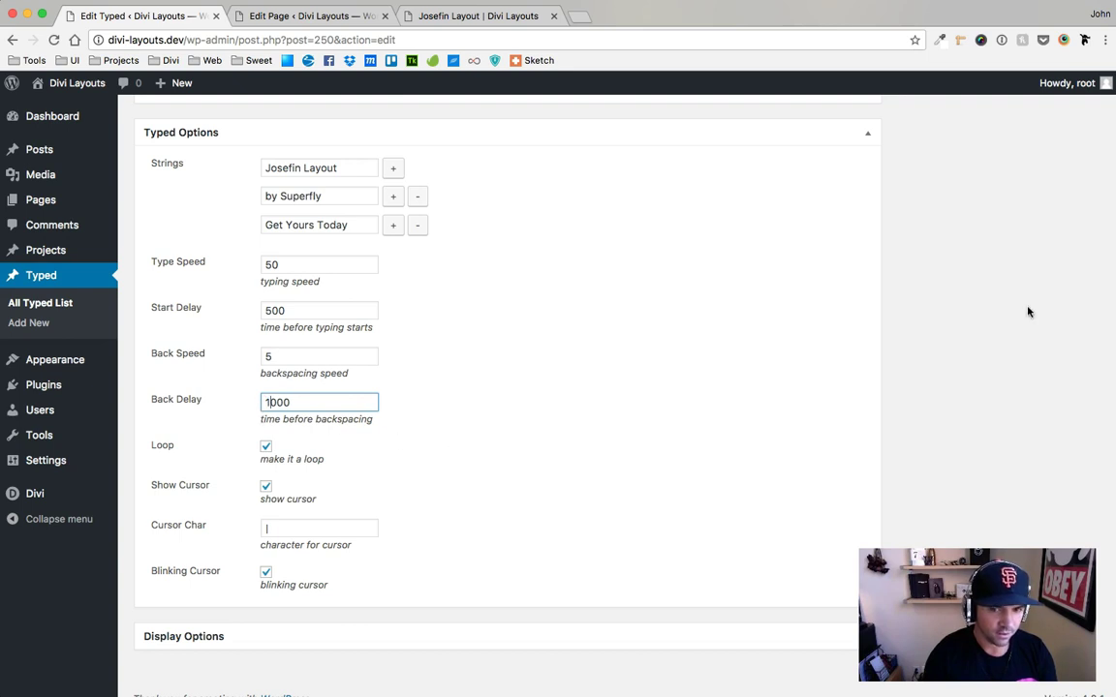
pyautogui.write('1')
pyautogui.scroll(3, 1028, 311)
pyautogui.click(1069, 351)
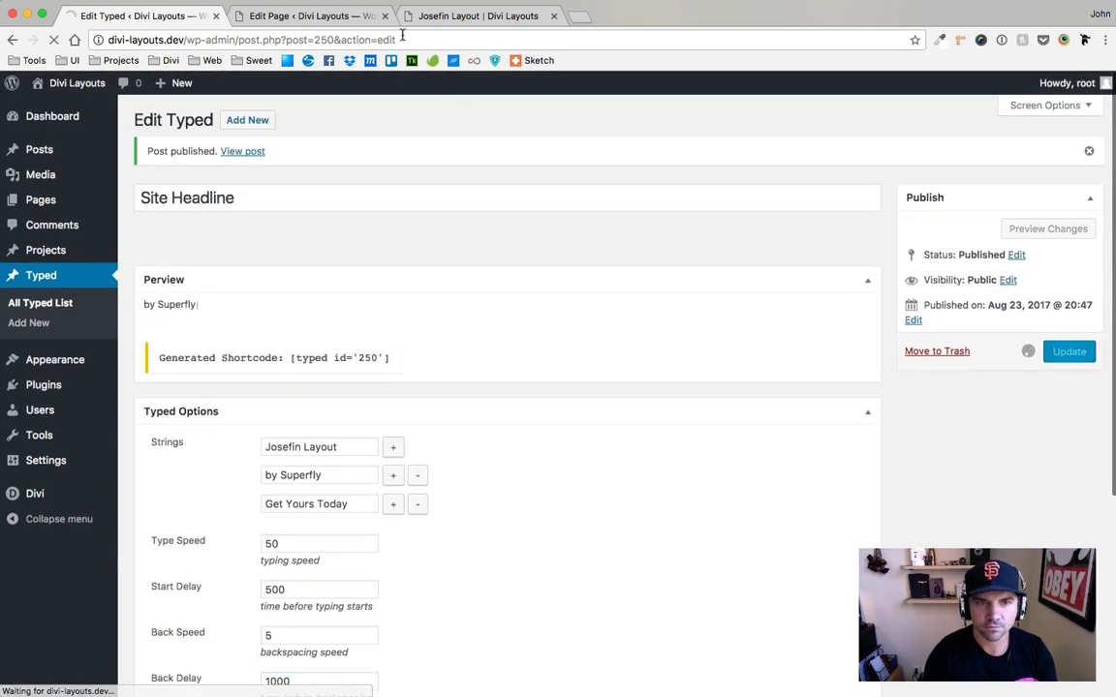
# Step: Reload the live Josefin Layout page to check the headline animation with the new timing
pyautogui.click(368, 15)
pyautogui.click(455, 16)
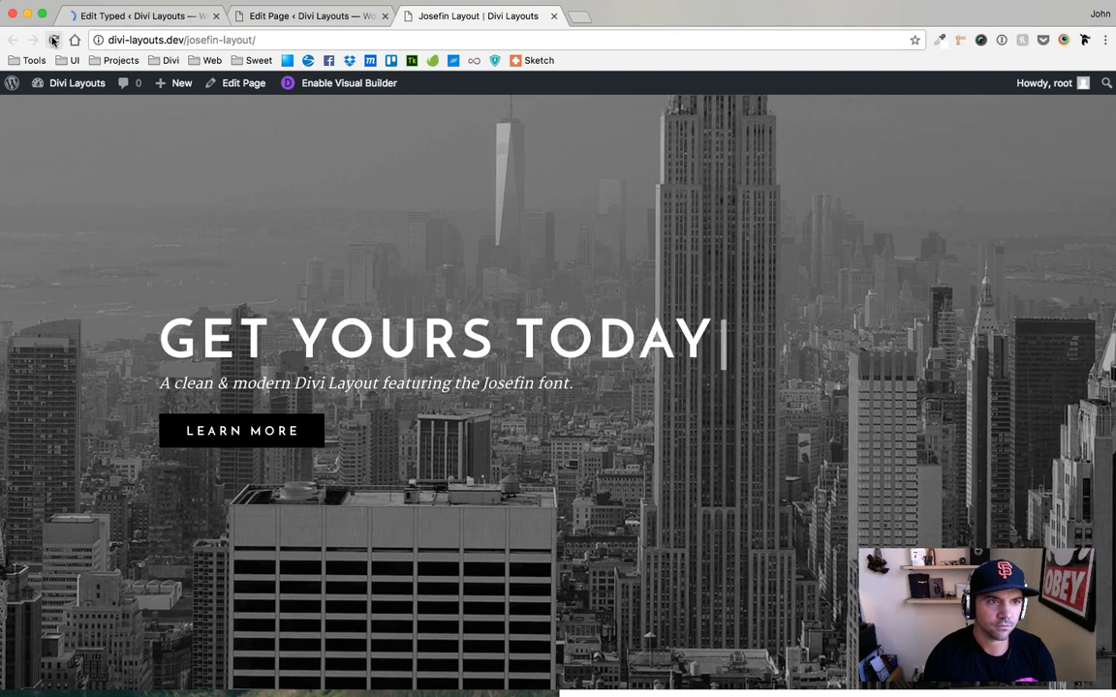
pyautogui.click(53, 40)
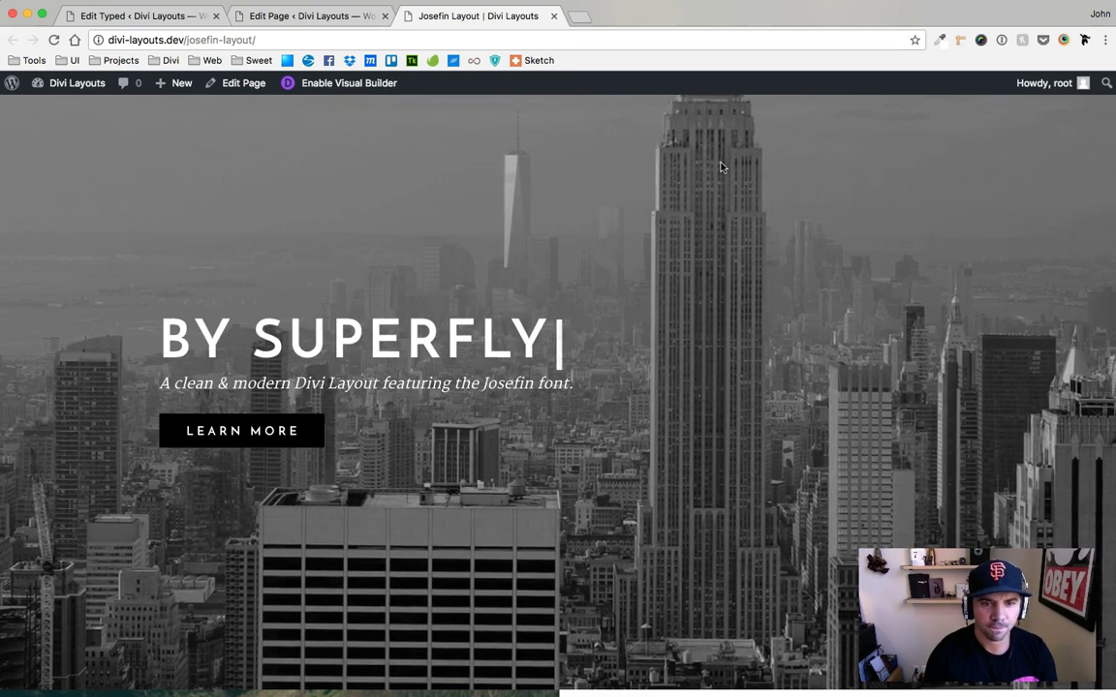
# Step: In the page editor, open the design settings of the STARTING POINT text module
pyautogui.click(310, 16)
pyautogui.scroll(-4, 406, 290)
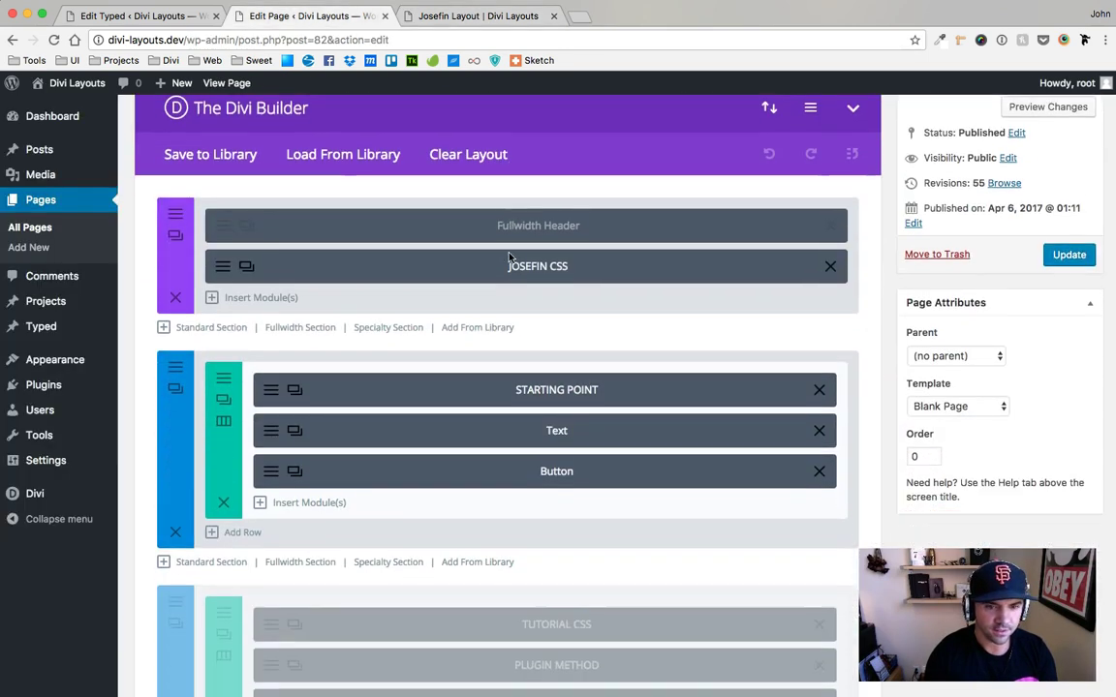
pyautogui.click(276, 349)
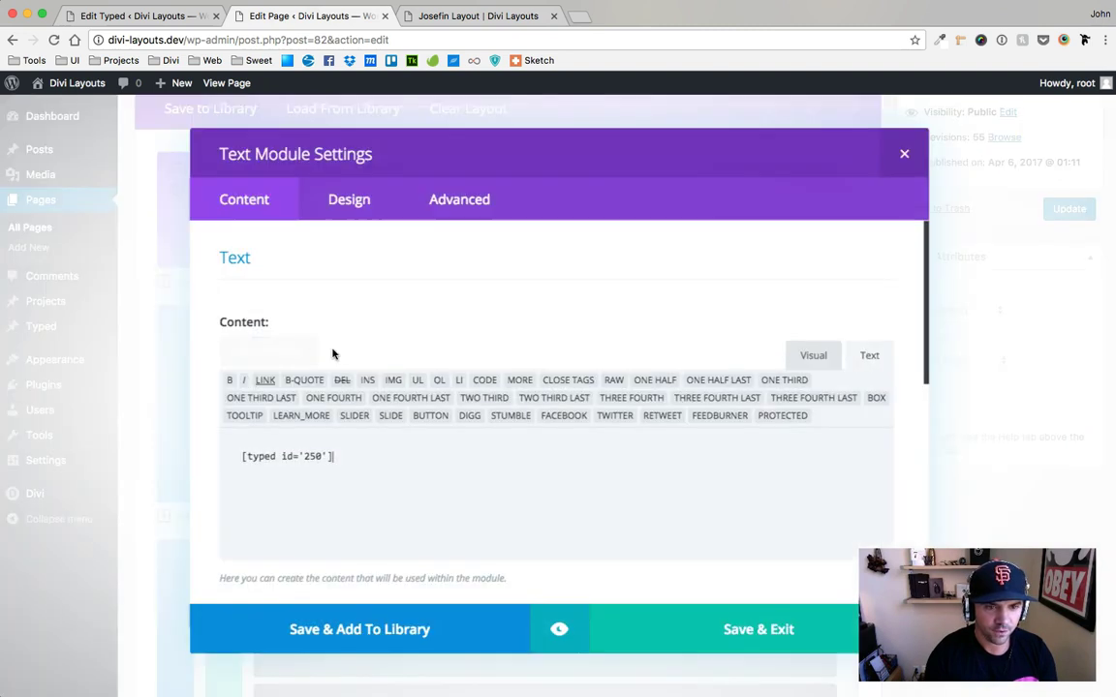
pyautogui.click(352, 203)
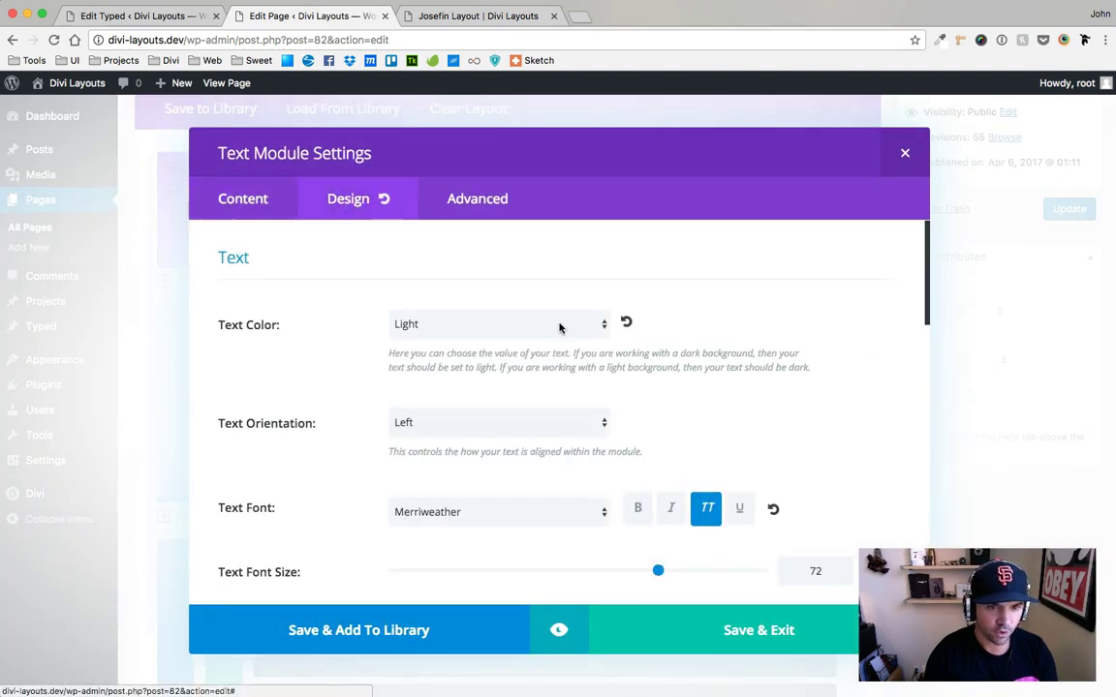
# Step: Review the text module's font settings and its Main Element custom CSS with the Josefin Sans font-family, then save and exit
pyautogui.scroll(-4, 567, 368)
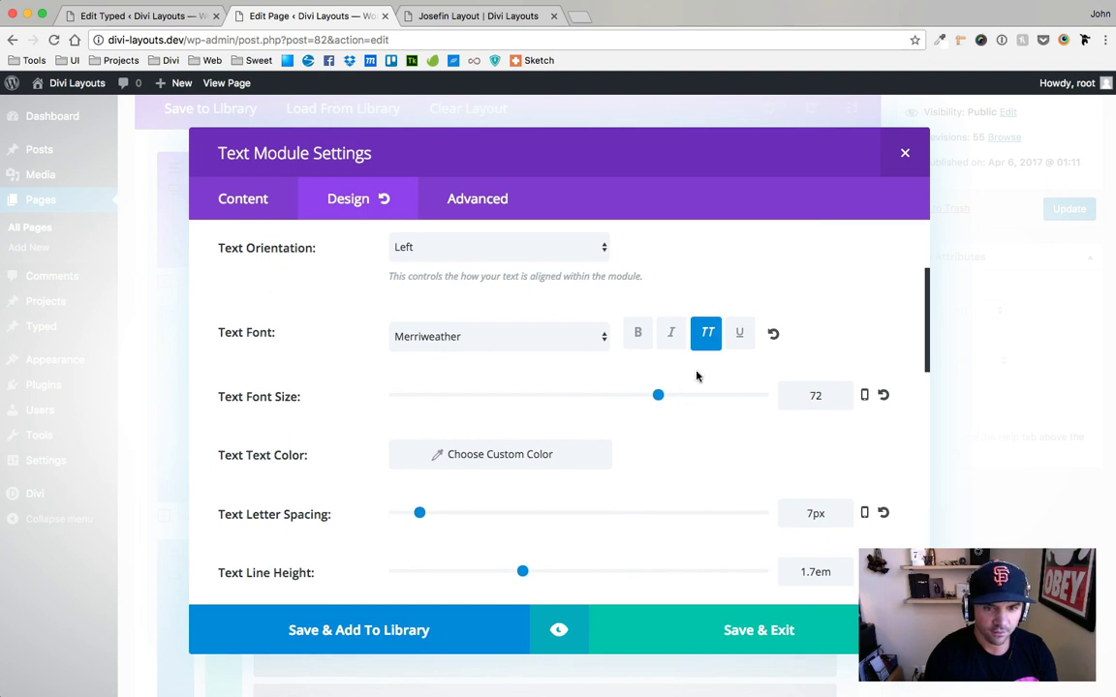
pyautogui.scroll(-1, 723, 456)
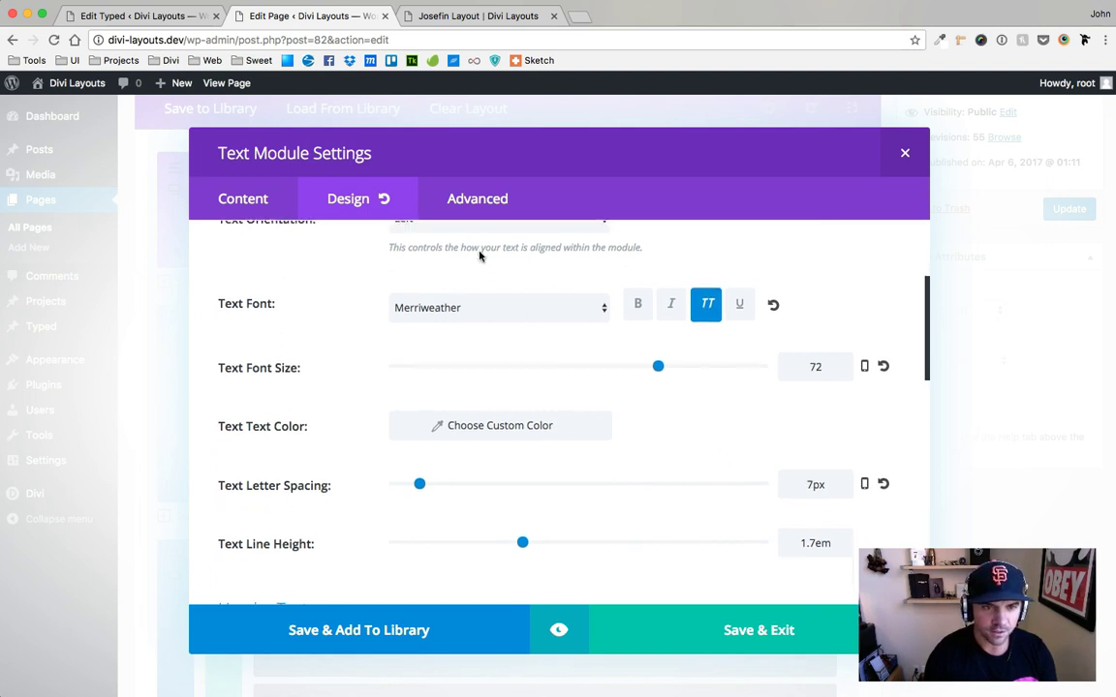
pyautogui.click(474, 199)
pyautogui.scroll(-4, 558, 362)
pyautogui.scroll(-2, 558, 363)
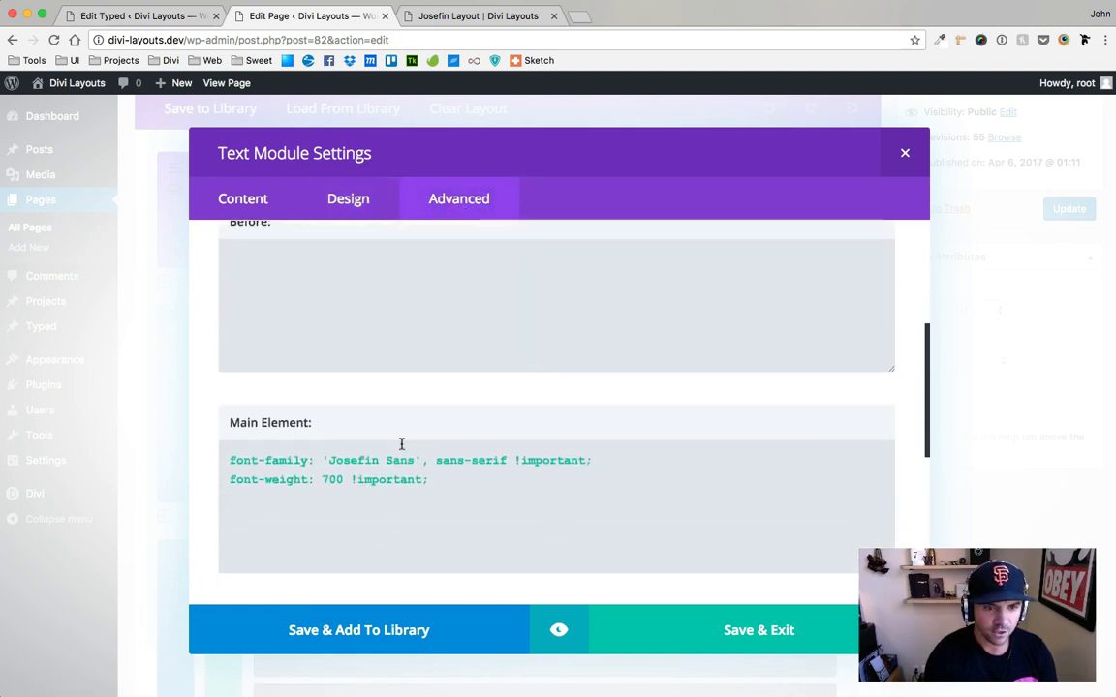
pyautogui.moveTo(329, 460); pyautogui.dragTo(418, 460)
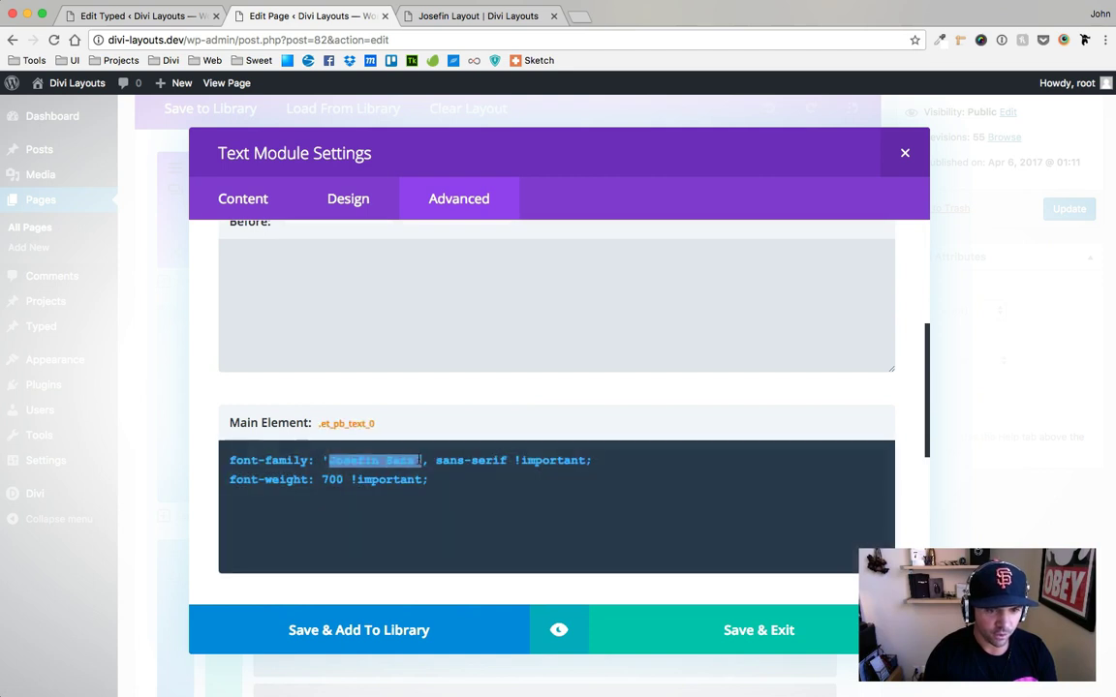
pyautogui.click(747, 628)
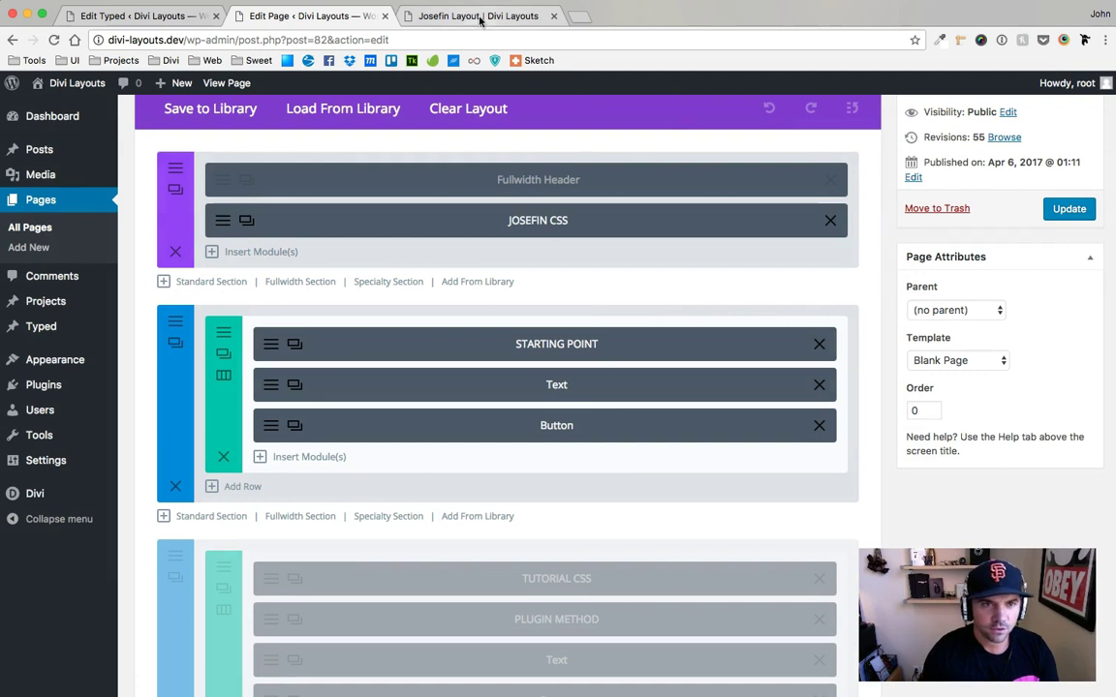
# Step: Return to the Site Headline Typed entry, disable Blinking Cursor, and update the entry
pyautogui.click(478, 16)
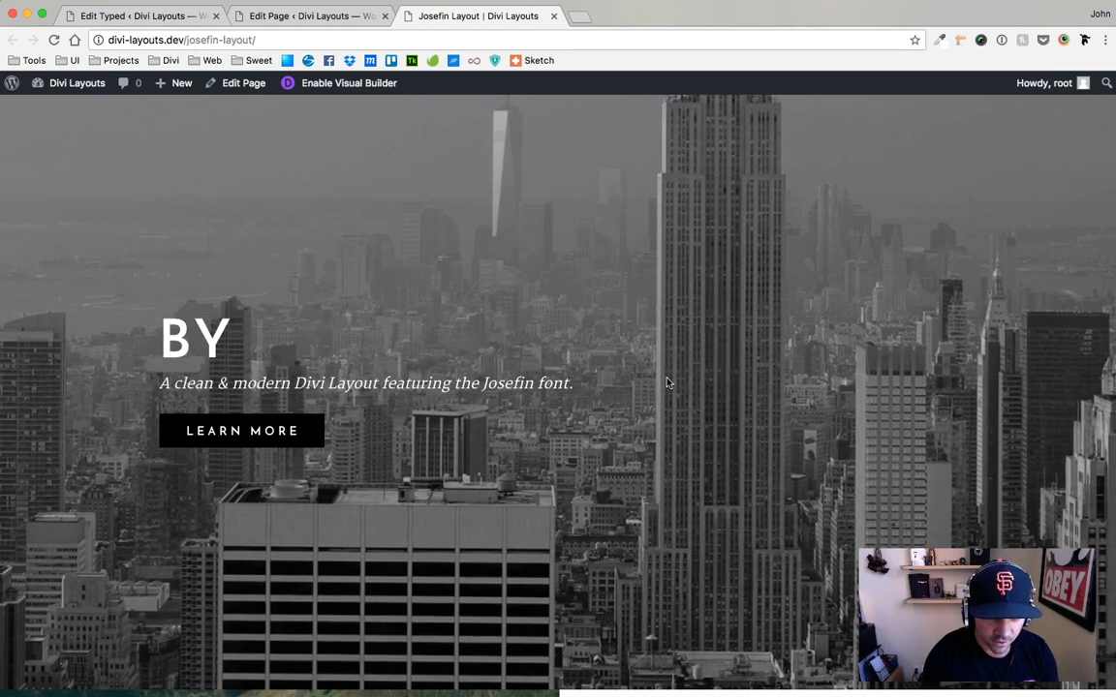
pyautogui.click(167, 17)
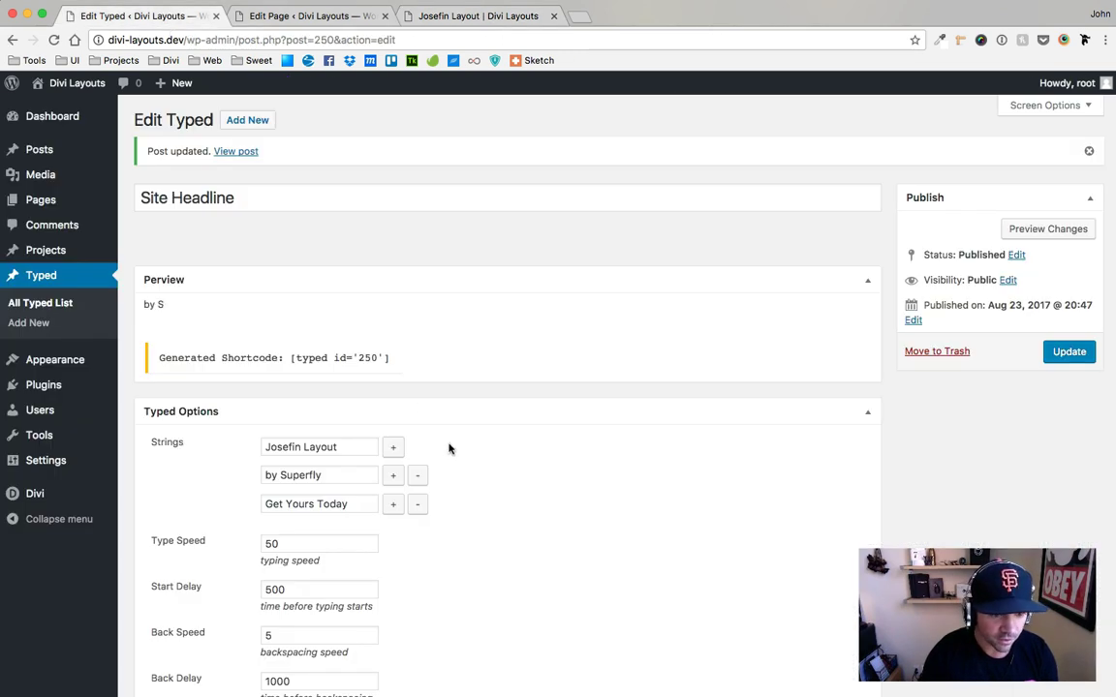
pyautogui.scroll(-5, 449, 448)
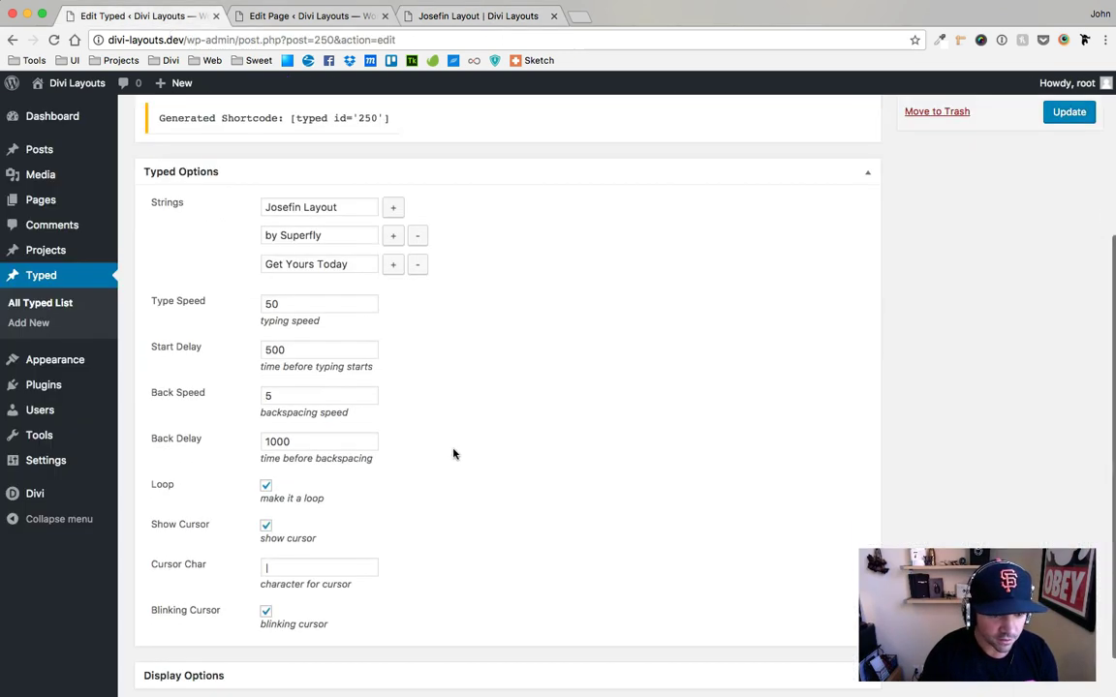
pyautogui.click(265, 614)
pyautogui.click(1069, 112)
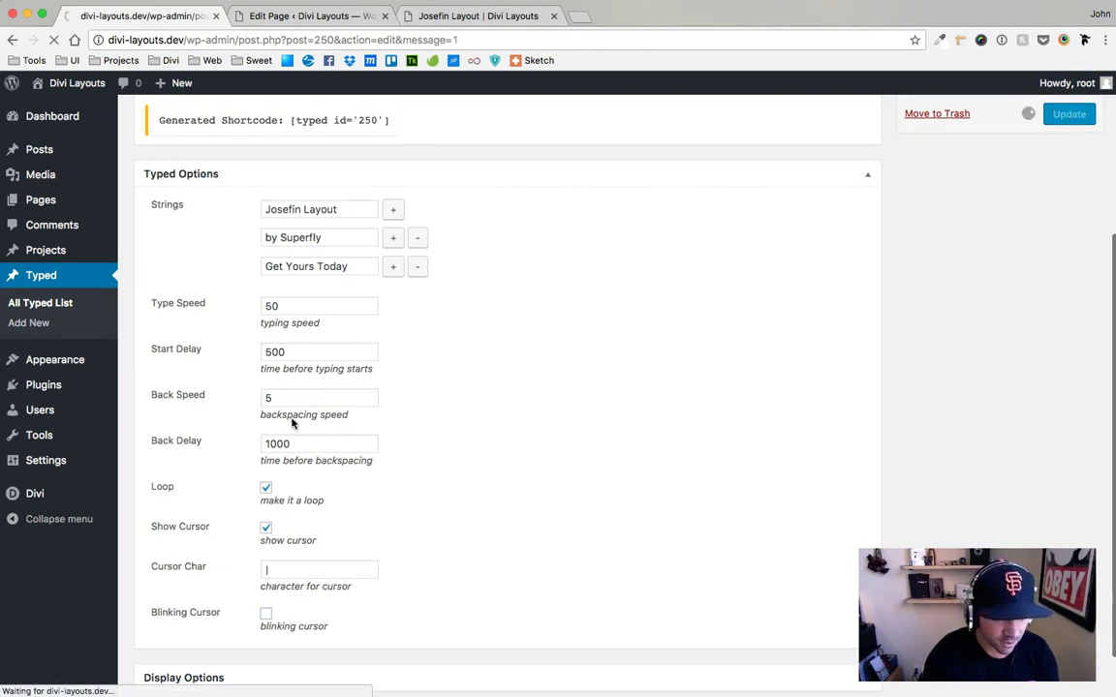
# Step: Set the Site Headline entry's Back Delay to 20000 and update it
pyautogui.scroll(-6, 324, 441)
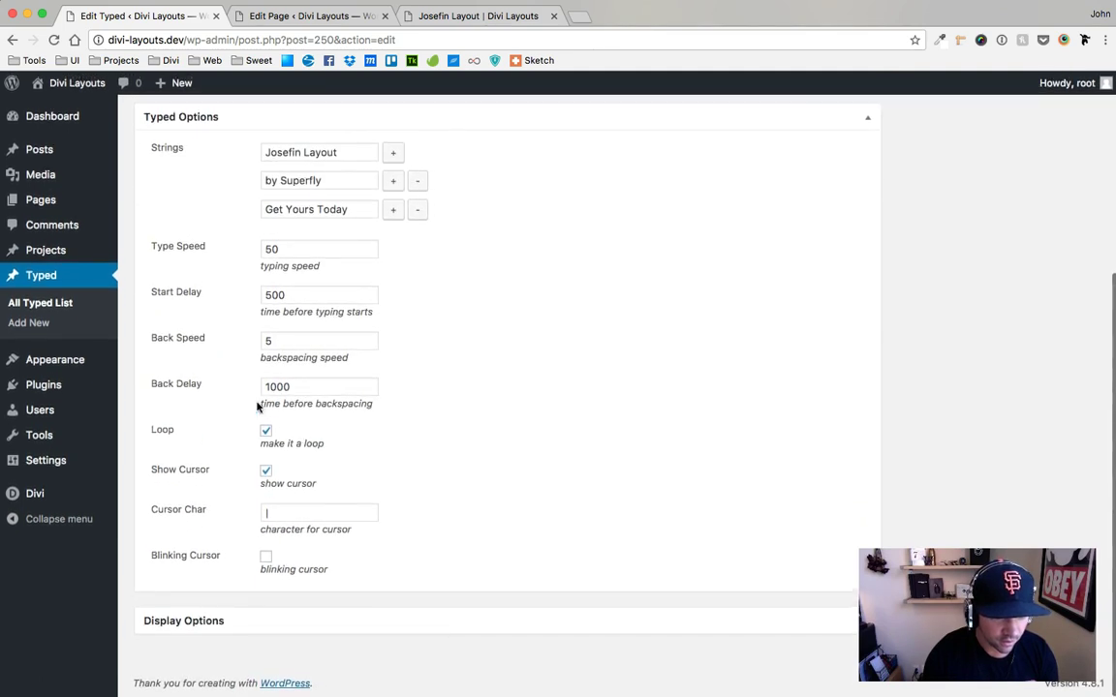
pyautogui.click(270, 387)
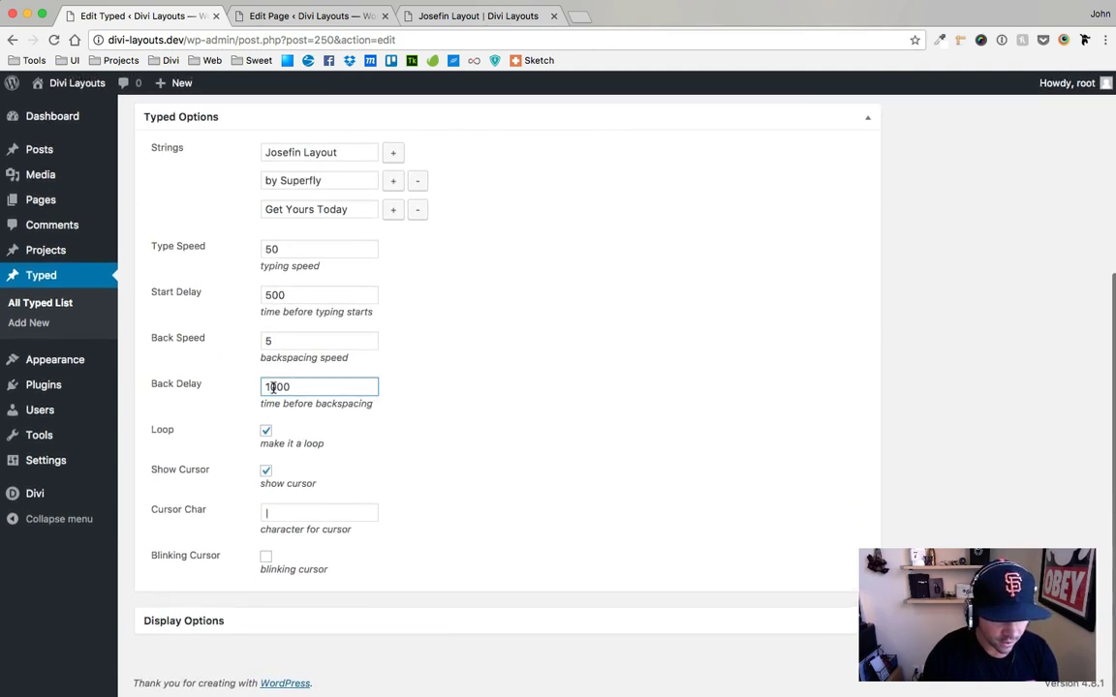
pyautogui.press('BackSpace')
pyautogui.write('20')
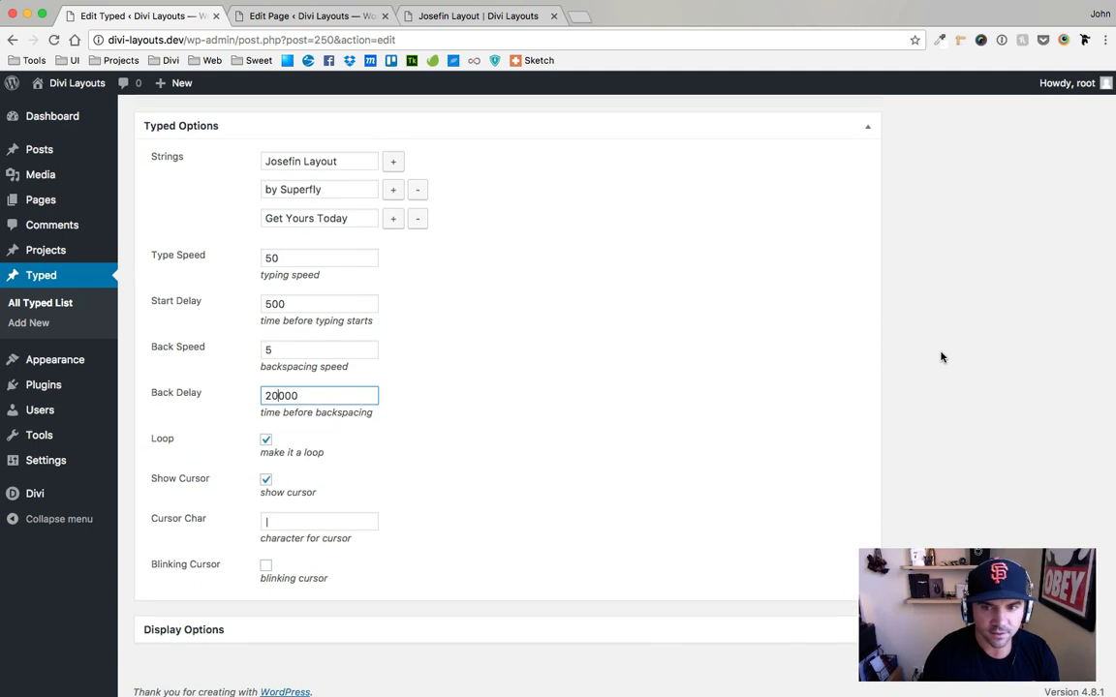
pyautogui.scroll(5, 942, 357)
pyautogui.click(1066, 351)
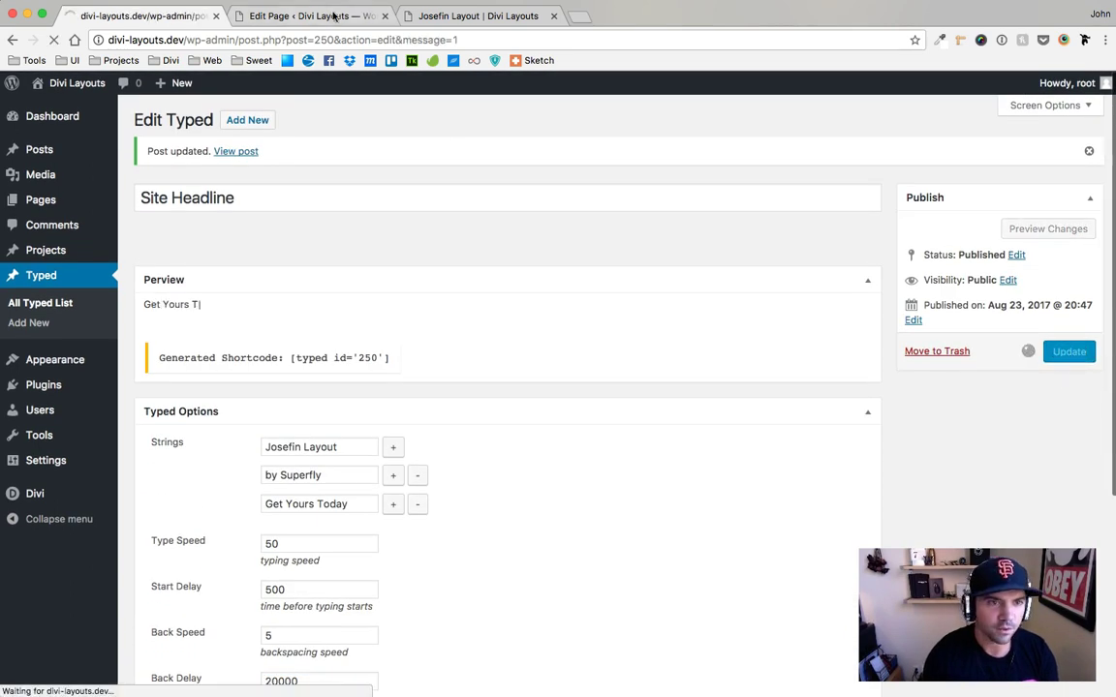
# Step: Reload the live Josefin Layout page and watch the headline animation with the updated cursor and delay settings
pyautogui.click(455, 17)
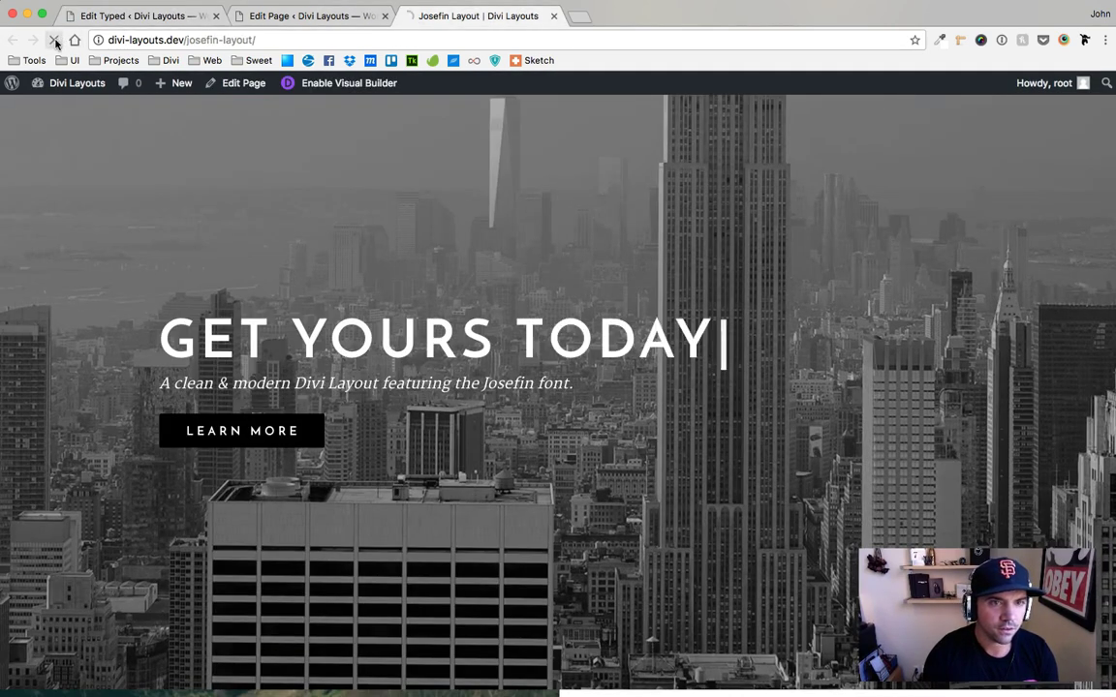
pyautogui.click(55, 41)
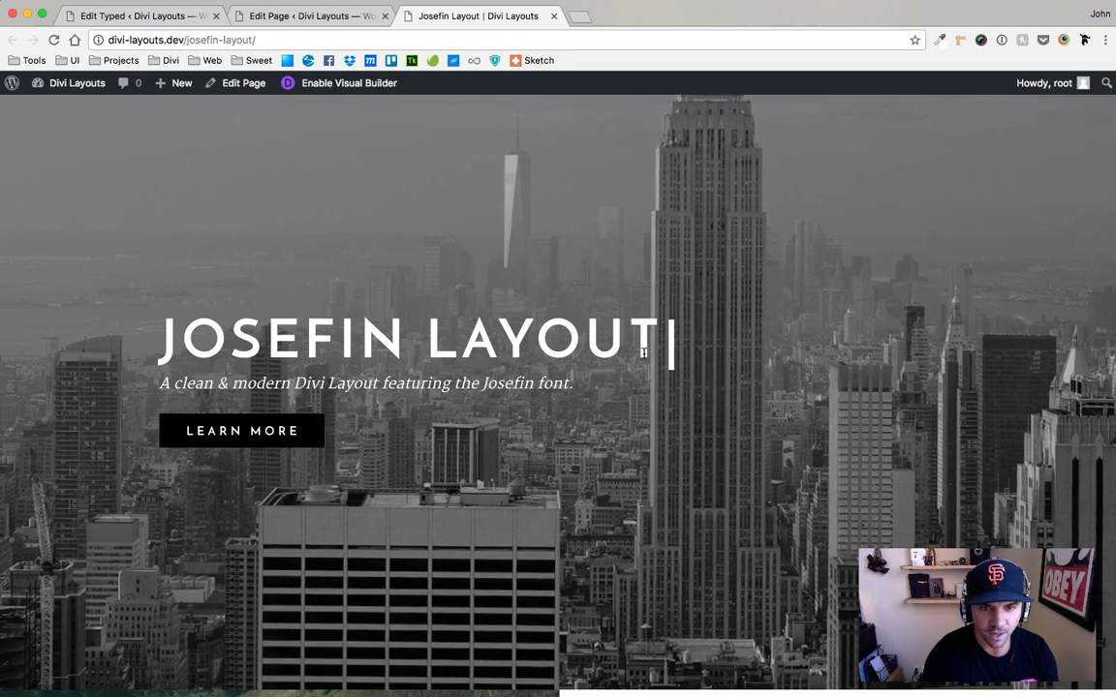
pyautogui.click(54, 40)
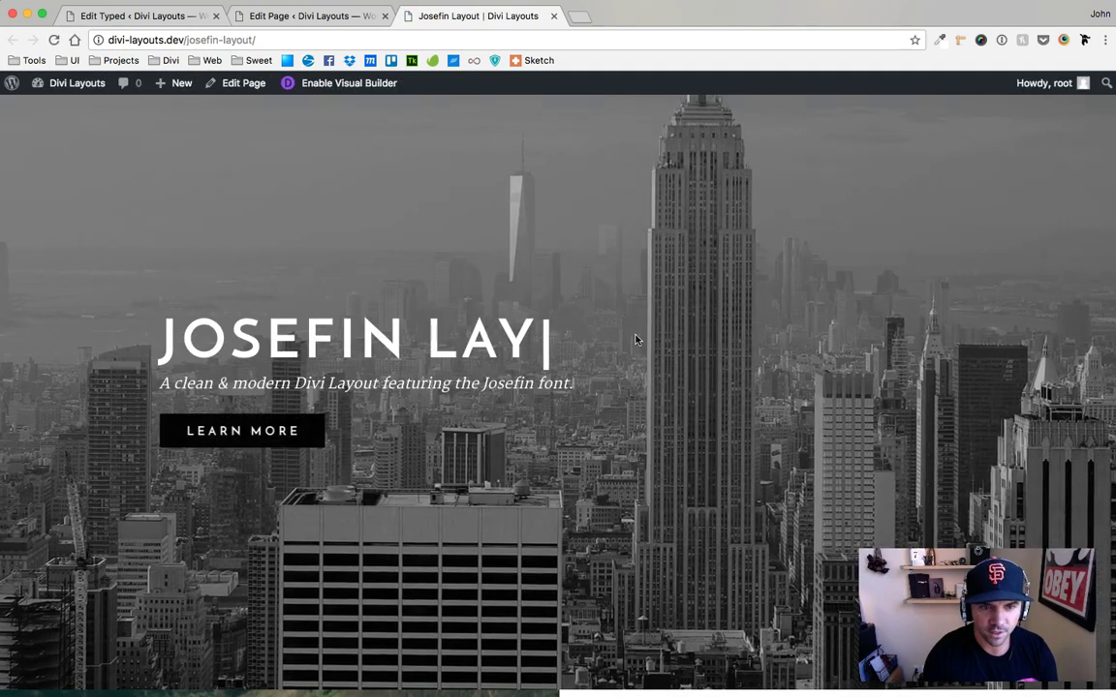
# Step: Inspect the typing cursor after the headline in the developer tools to find its typed-div and typed-cursor classes
pyautogui.rightClick(670, 337)
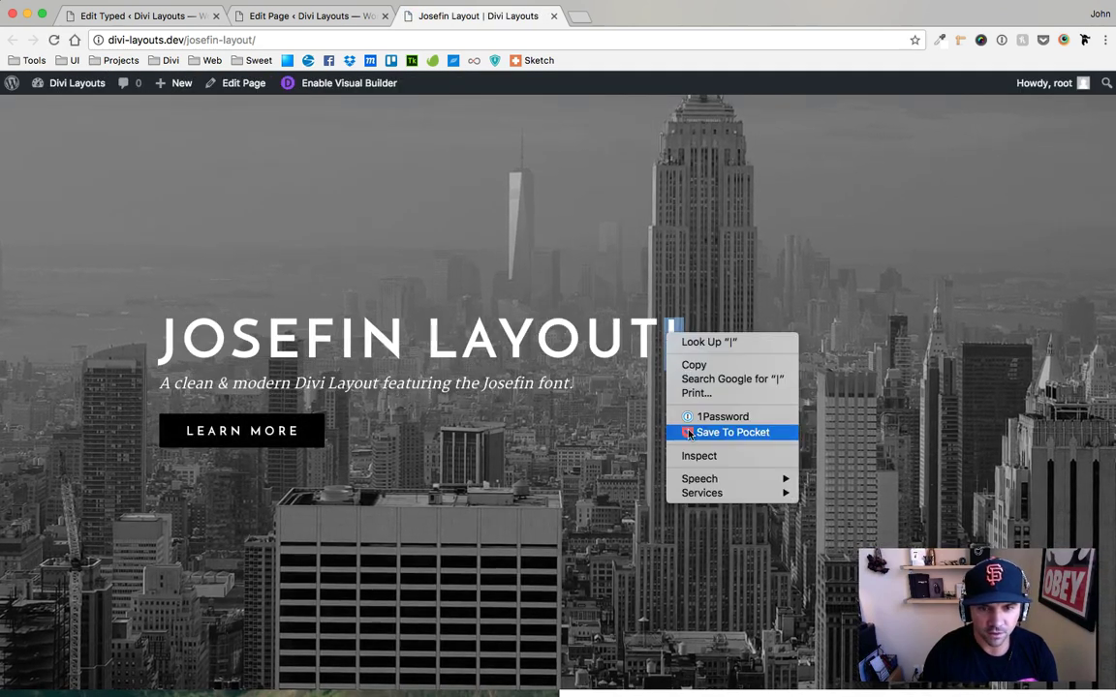
pyautogui.click(862, 244)
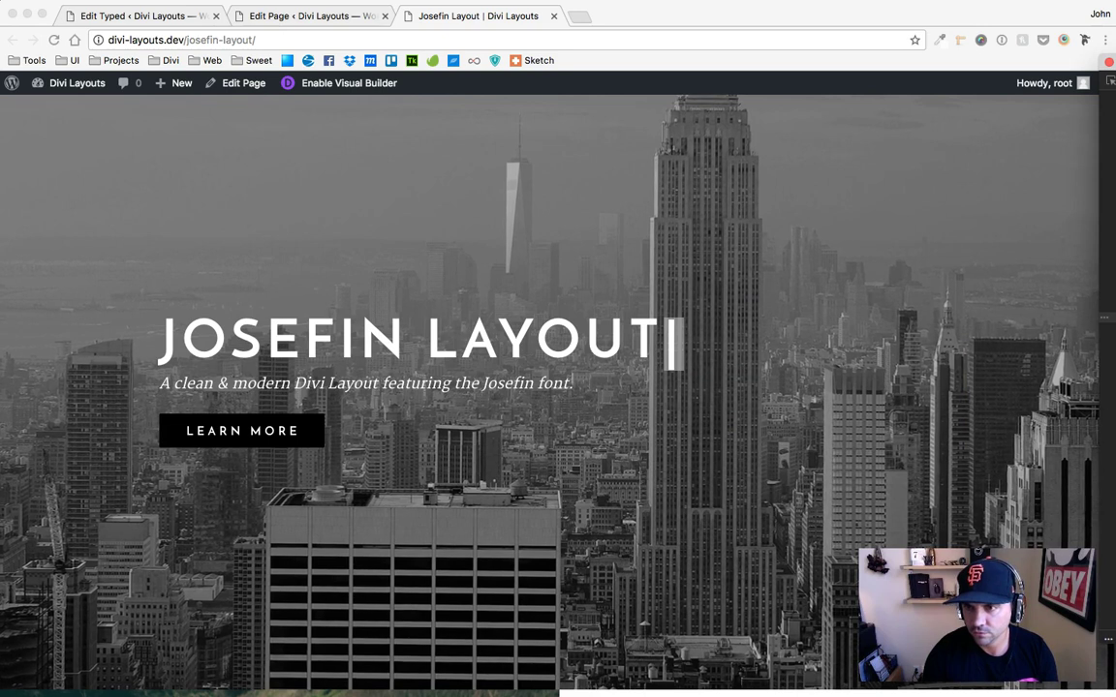
pyautogui.moveTo(1099, 60); pyautogui.dragTo(84, 66)
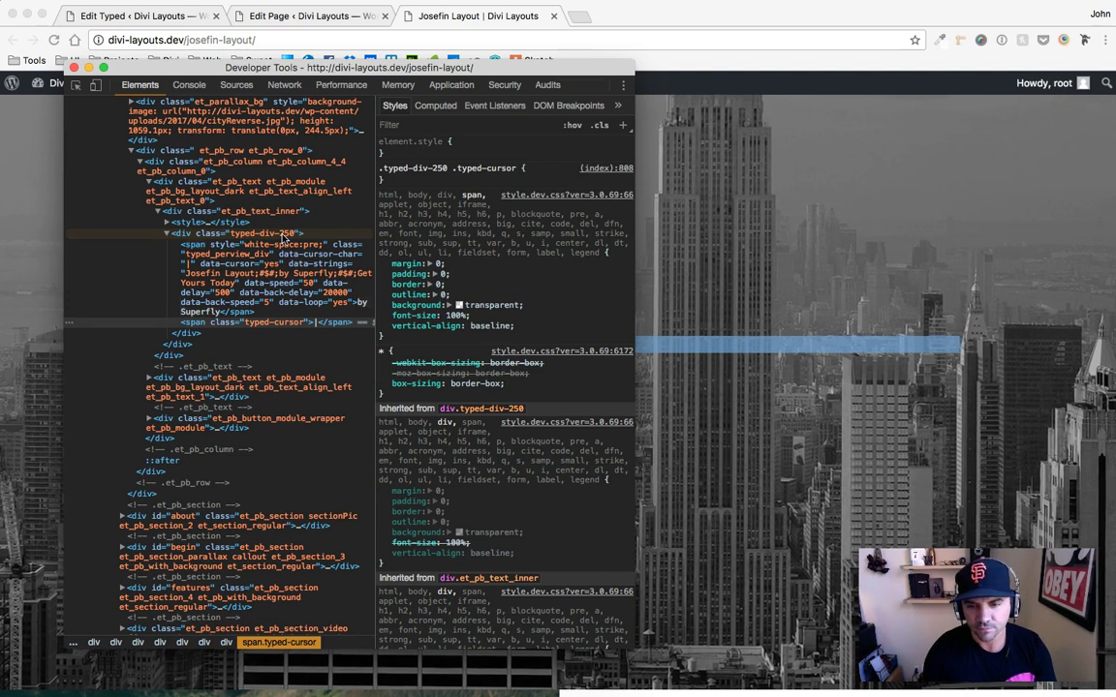
pyautogui.moveTo(457, 67); pyautogui.dragTo(1114, 196)
# Step: Open the Site Headline entry from the list of Typed entries and check the ID in its generated shortcode
pyautogui.click(137, 17)
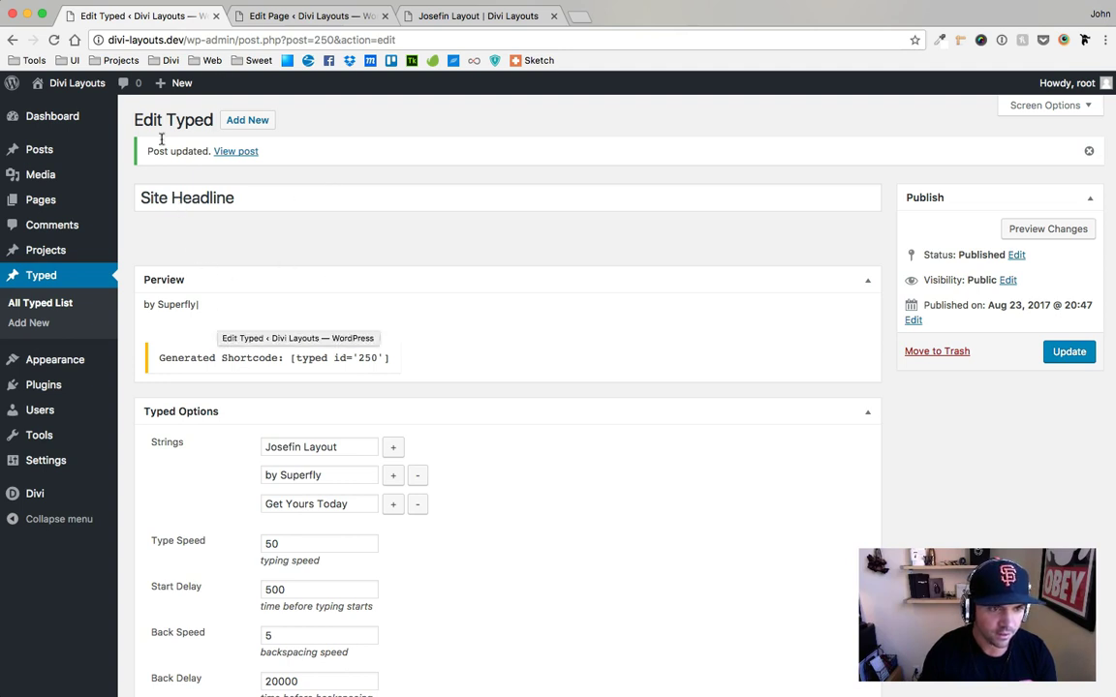
pyautogui.click(41, 275)
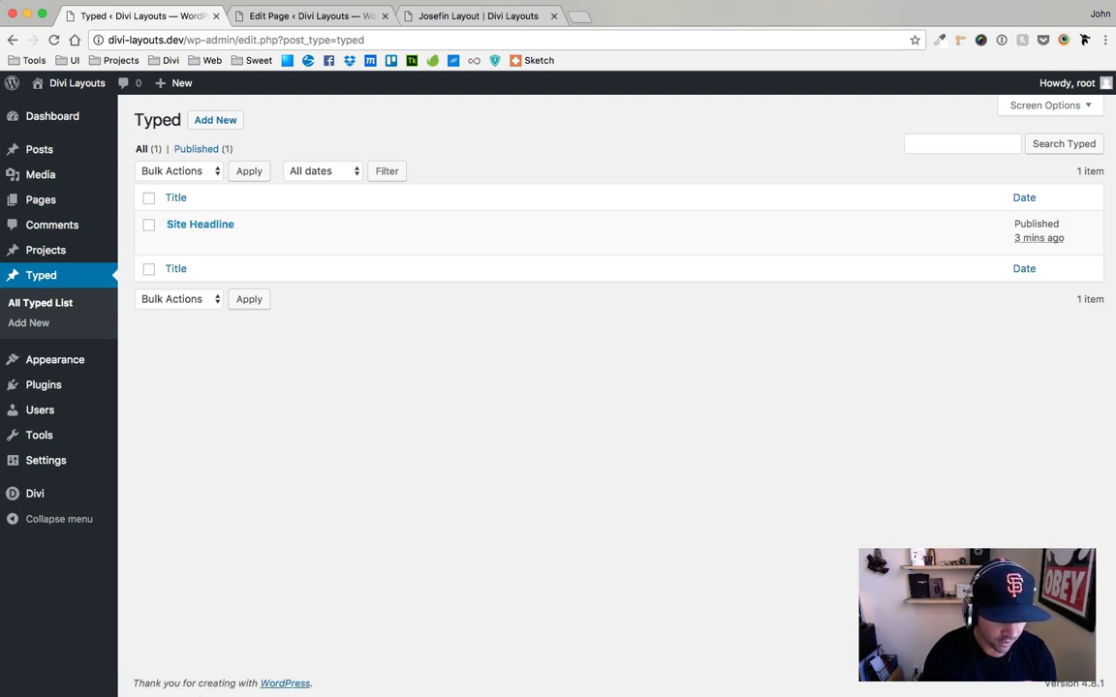
pyautogui.click(214, 226)
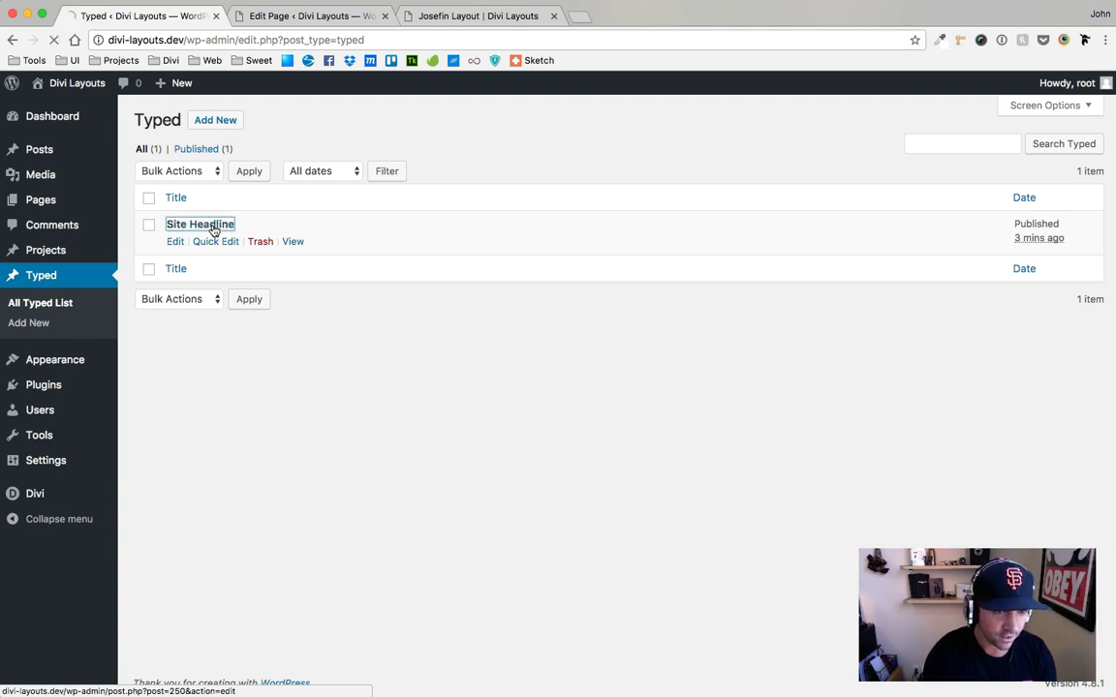
pyautogui.doubleClick(368, 316)
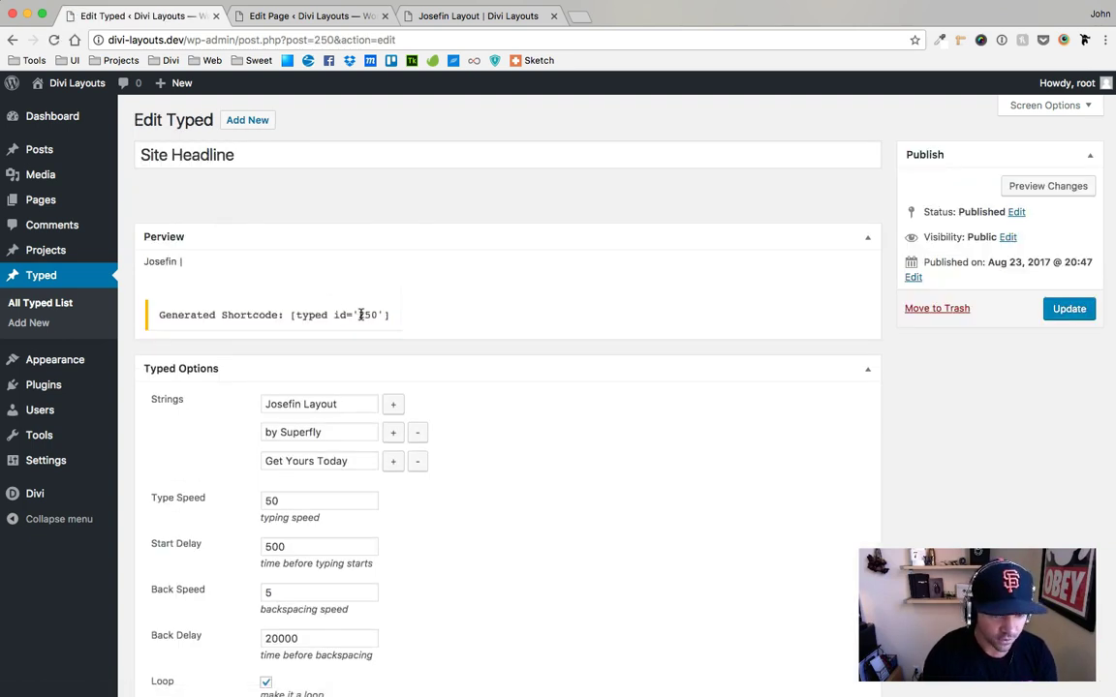
# Step: Return to the live page and reopen the developer tools to edit the .typed-div-250 .typed-cursor style rule
pyautogui.click(436, 16)
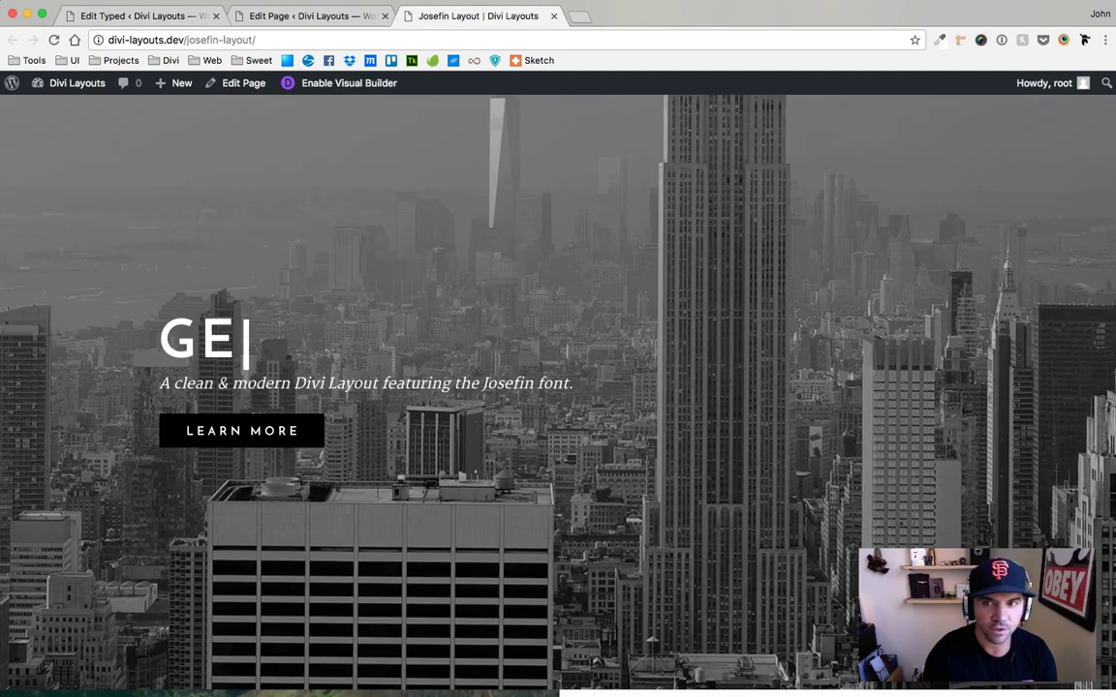
pyautogui.press('super+alt+i')
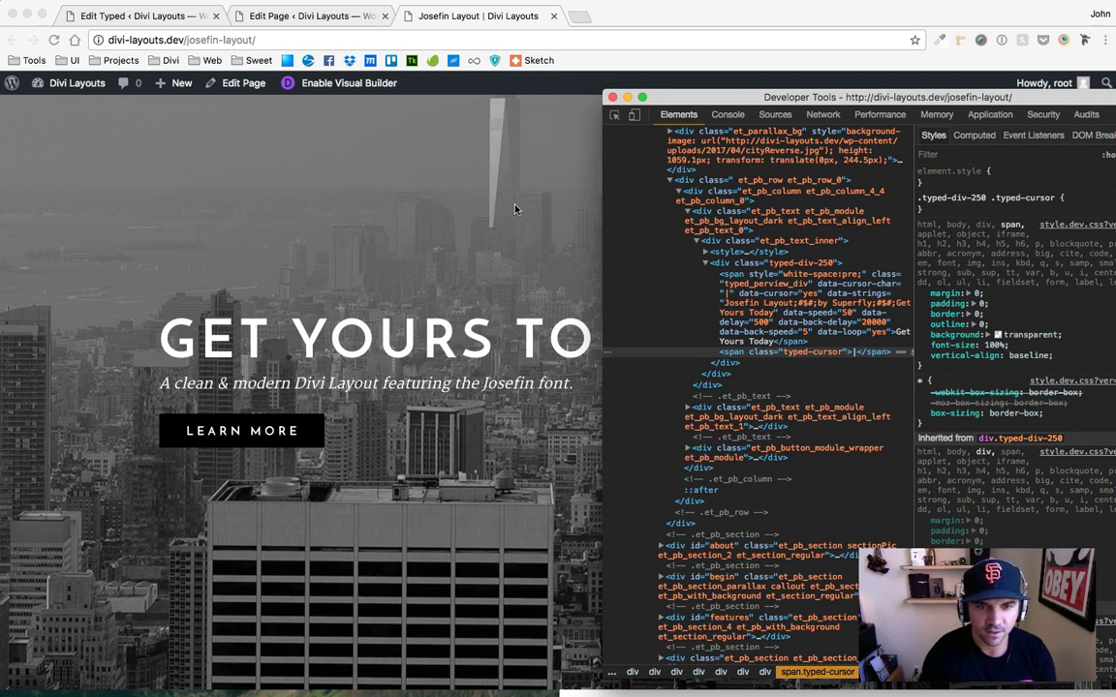
pyautogui.press('super+alt+i')
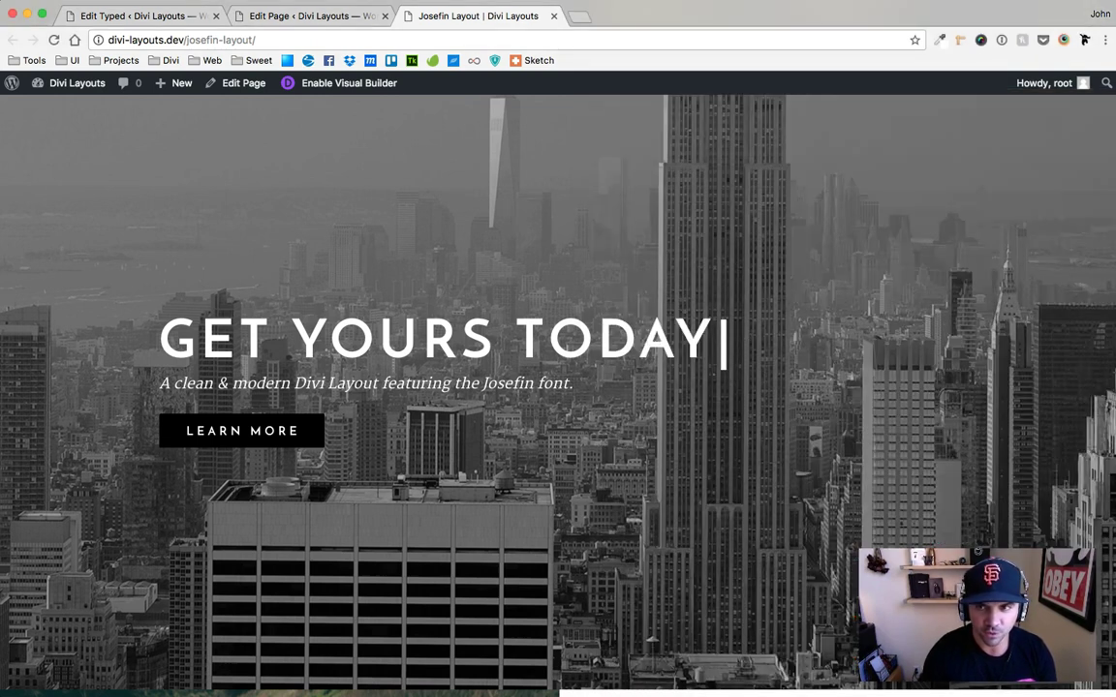
pyautogui.press('super+alt+i')
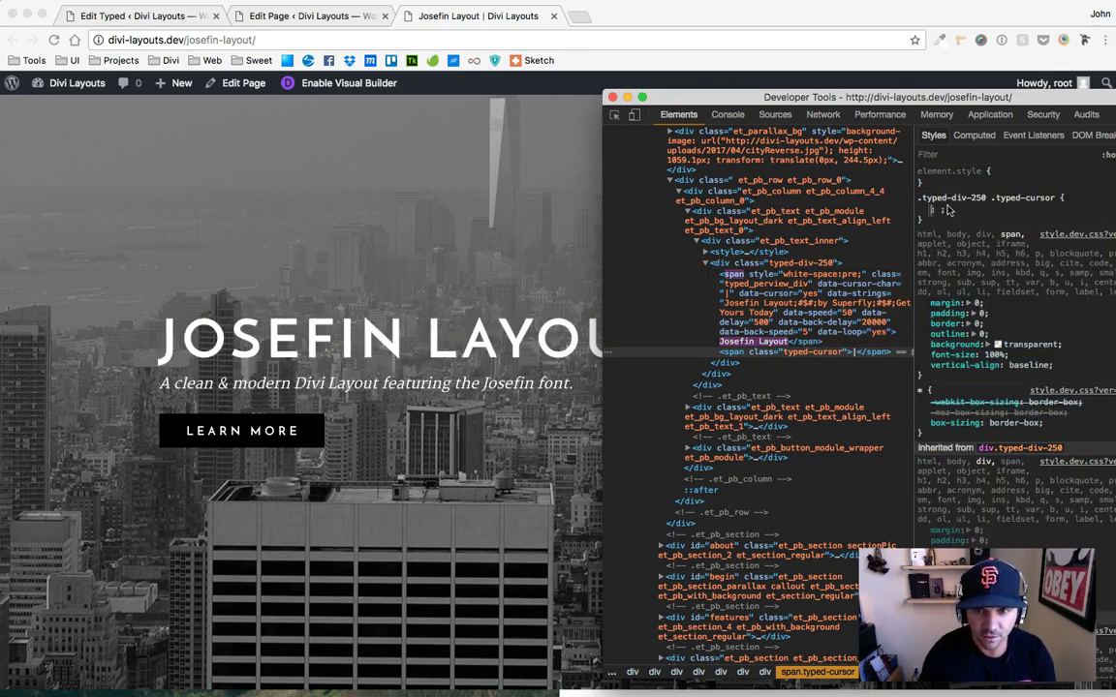
pyautogui.moveTo(1031, 97); pyautogui.dragTo(496, 85)
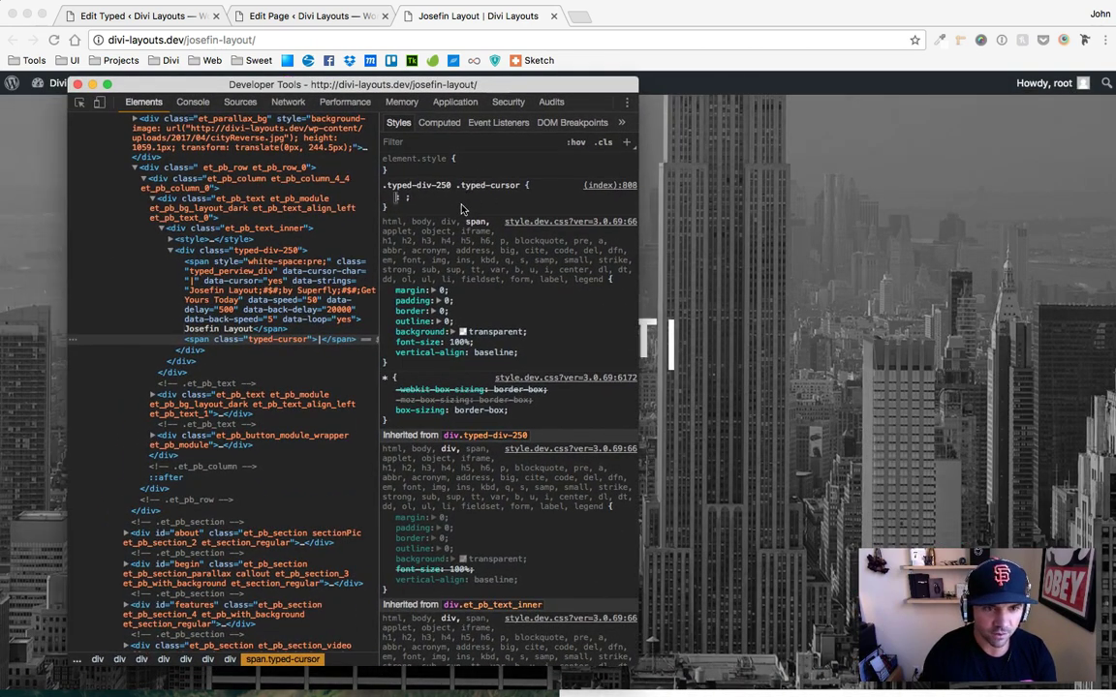
# Step: Add font-size: 58px to the .typed-div-250 .typed-cursor rule
pyautogui.write('font')
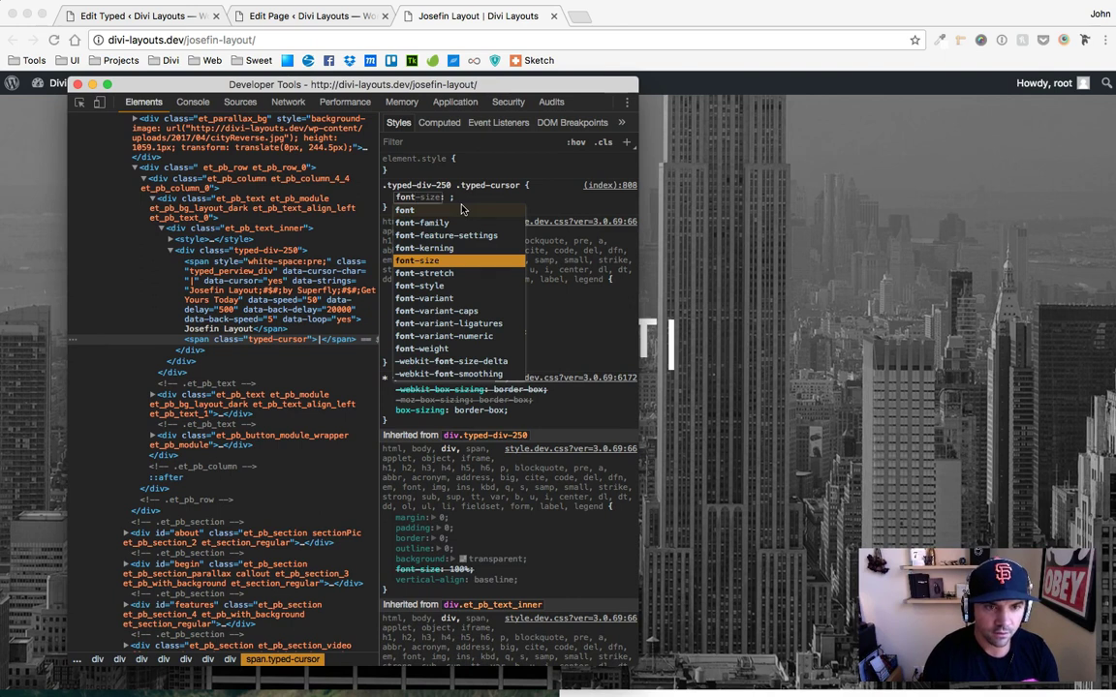
pyautogui.write('-size')
pyautogui.press('Tab')
pyautogui.write('58')
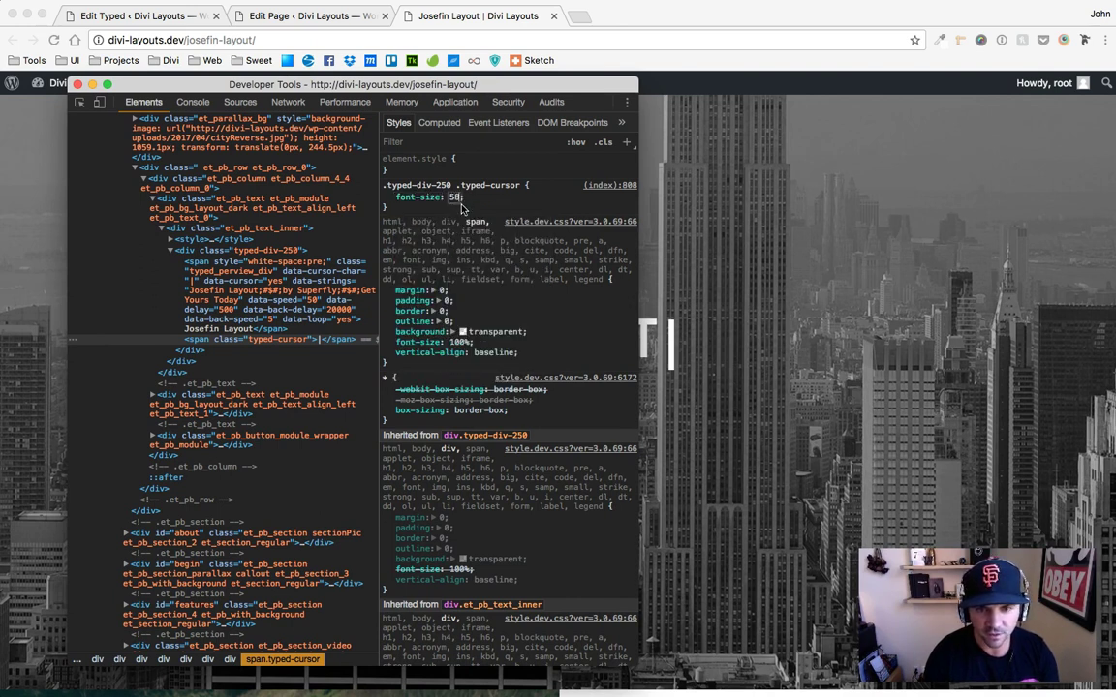
pyautogui.write('px')
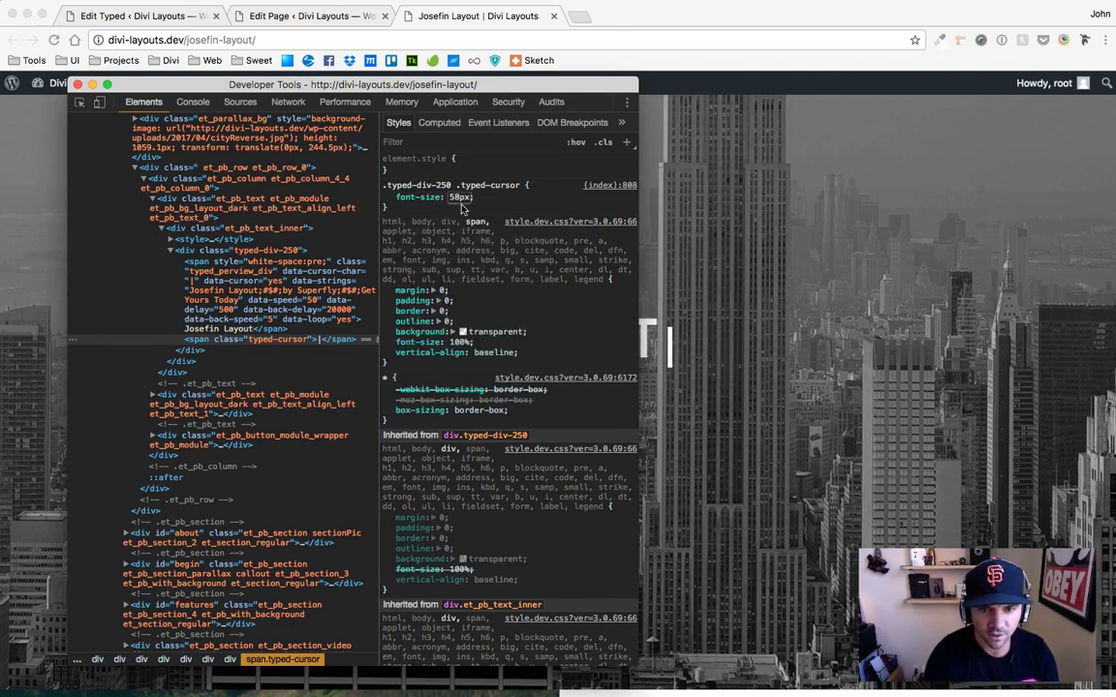
pyautogui.press('Return')
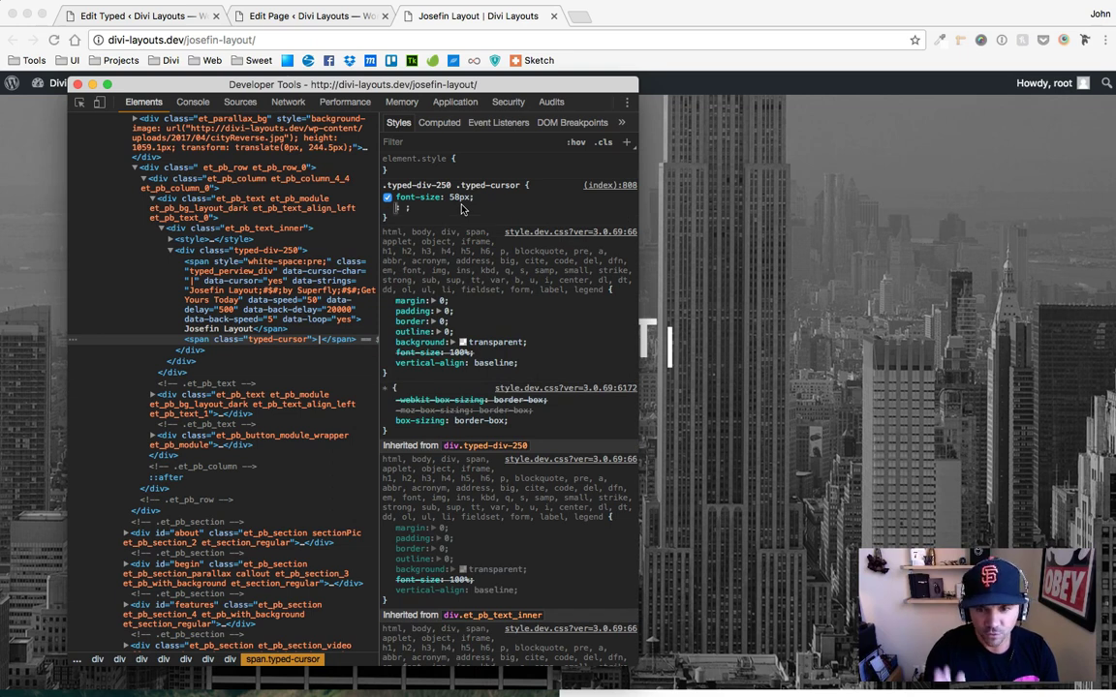
# Step: Add position: relative and top: -11px to the .typed-div-250 .typed-cursor rule
pyautogui.write('position')
pyautogui.press('Tab')
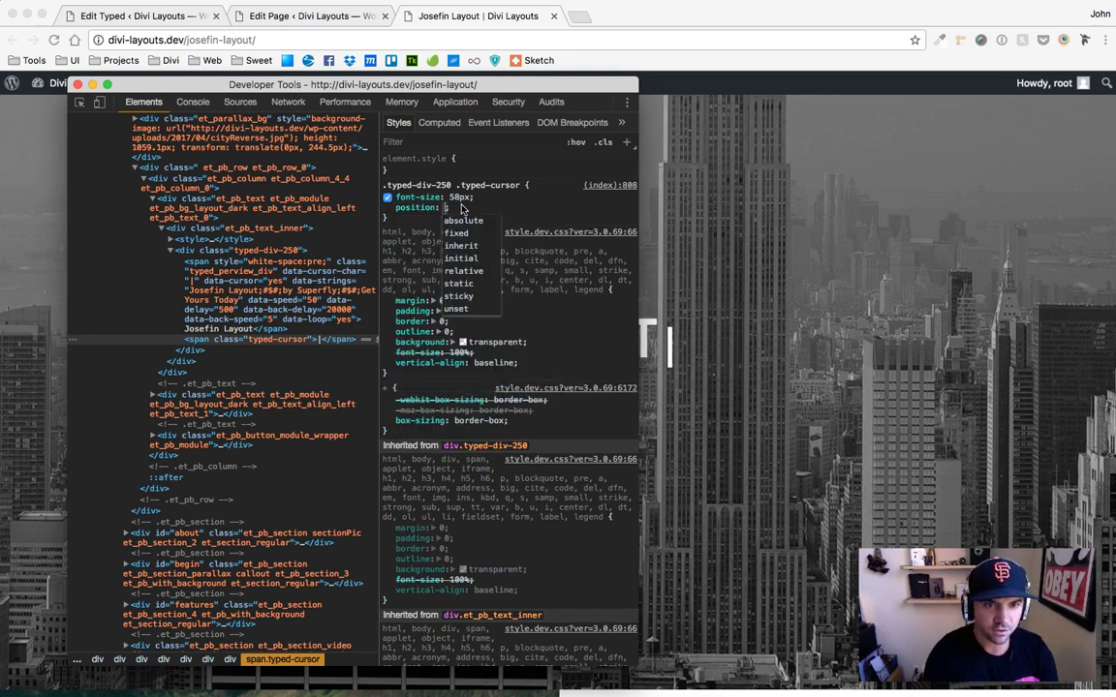
pyautogui.write('relative')
pyautogui.press('Return')
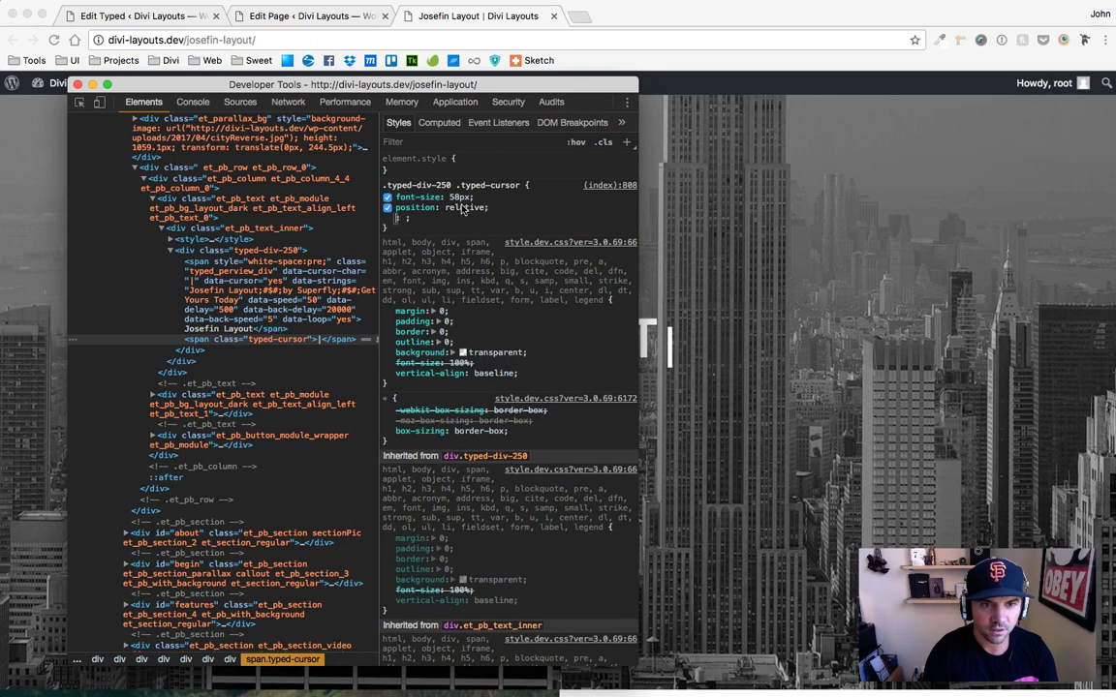
pyautogui.write('top')
pyautogui.press('Tab')
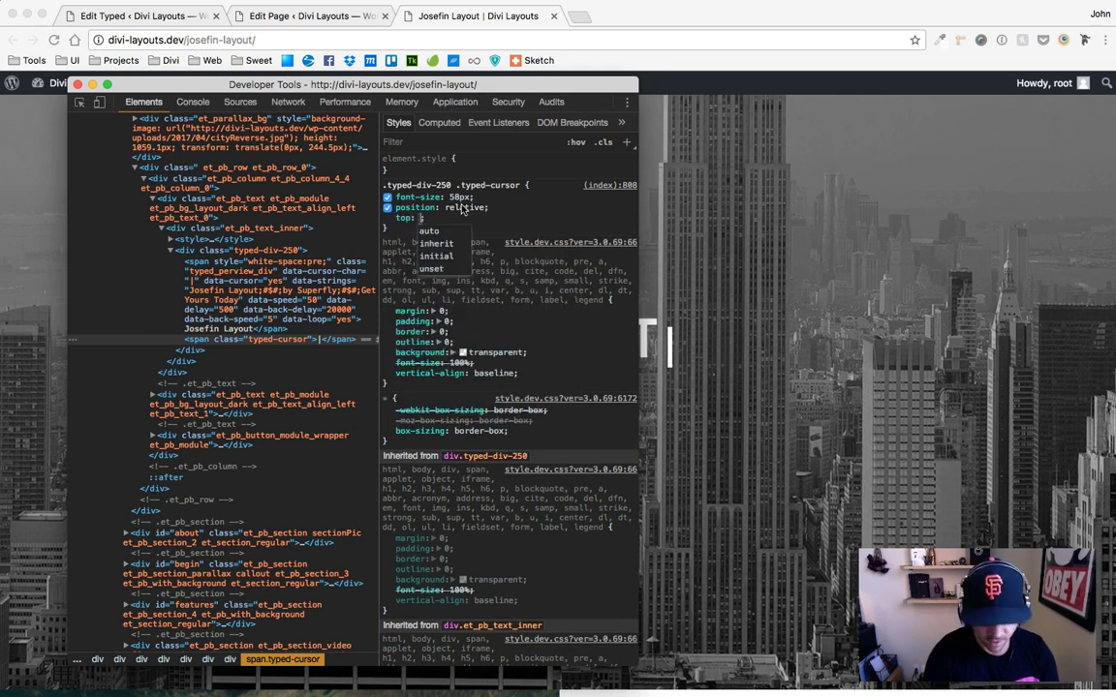
pyautogui.write('-11px;')
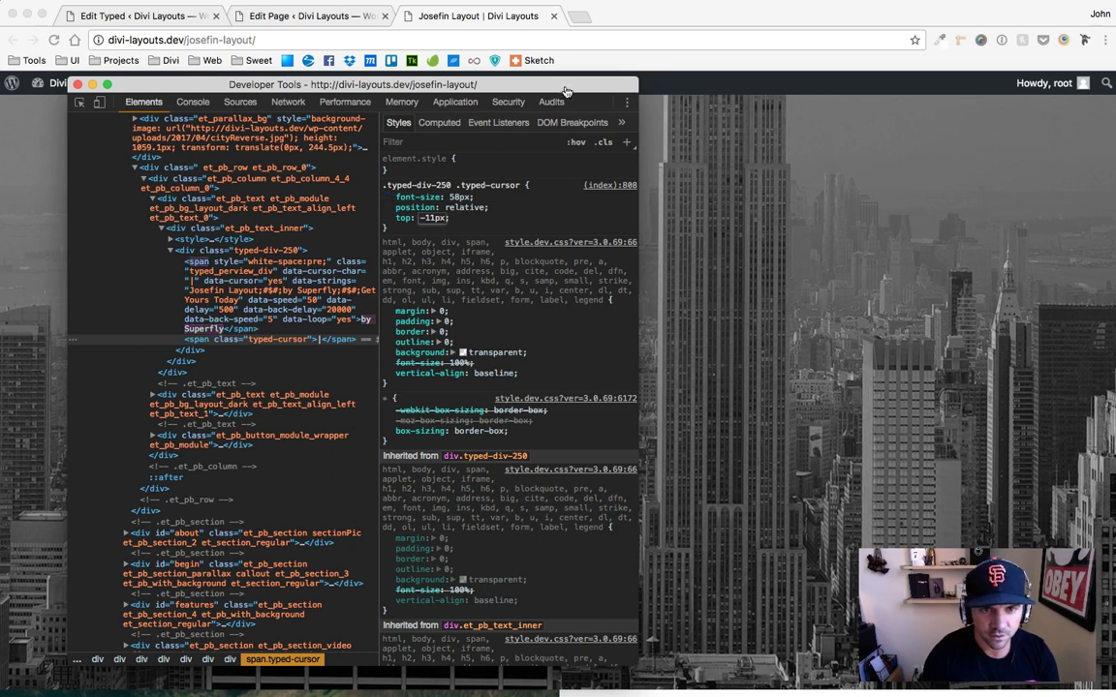
# Step: Move the developer tools window clear of the headline and copy the complete .typed-div-250 .typed-cursor rule
pyautogui.moveTo(562, 99); pyautogui.dragTo(750, 455)
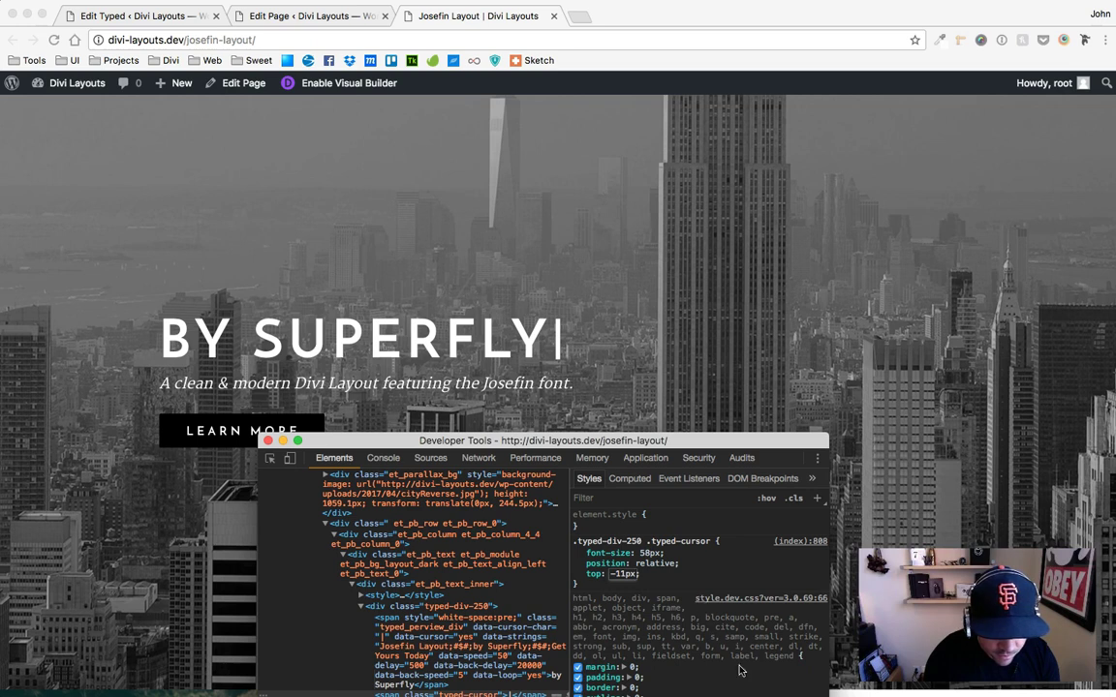
pyautogui.click(620, 573)
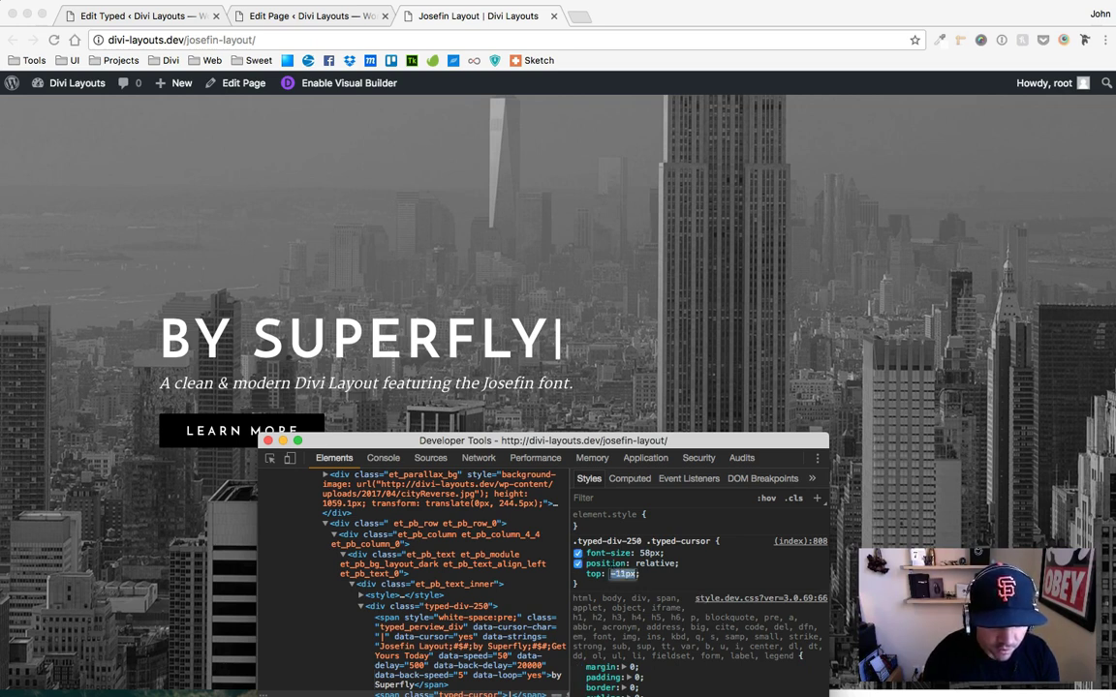
pyautogui.moveTo(677, 689); pyautogui.dragTo(572, 544)
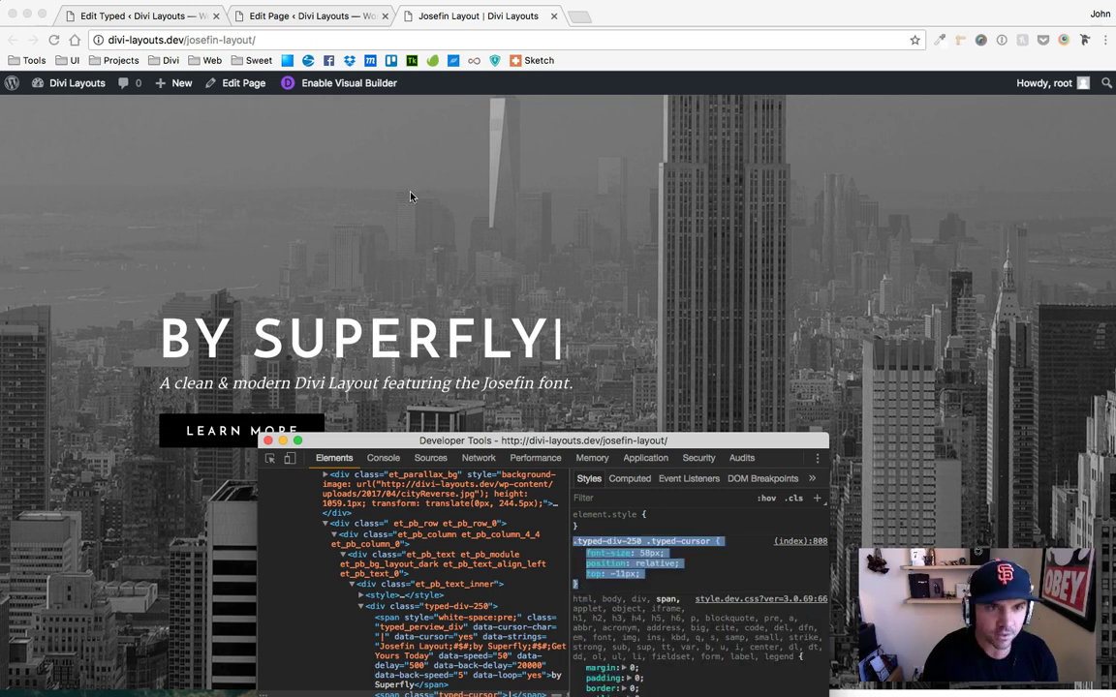
# Step: From the page editor, open the Divi Theme Options in a separate tab, look at the site-wide Custom CSS field, and close it
pyautogui.click(300, 16)
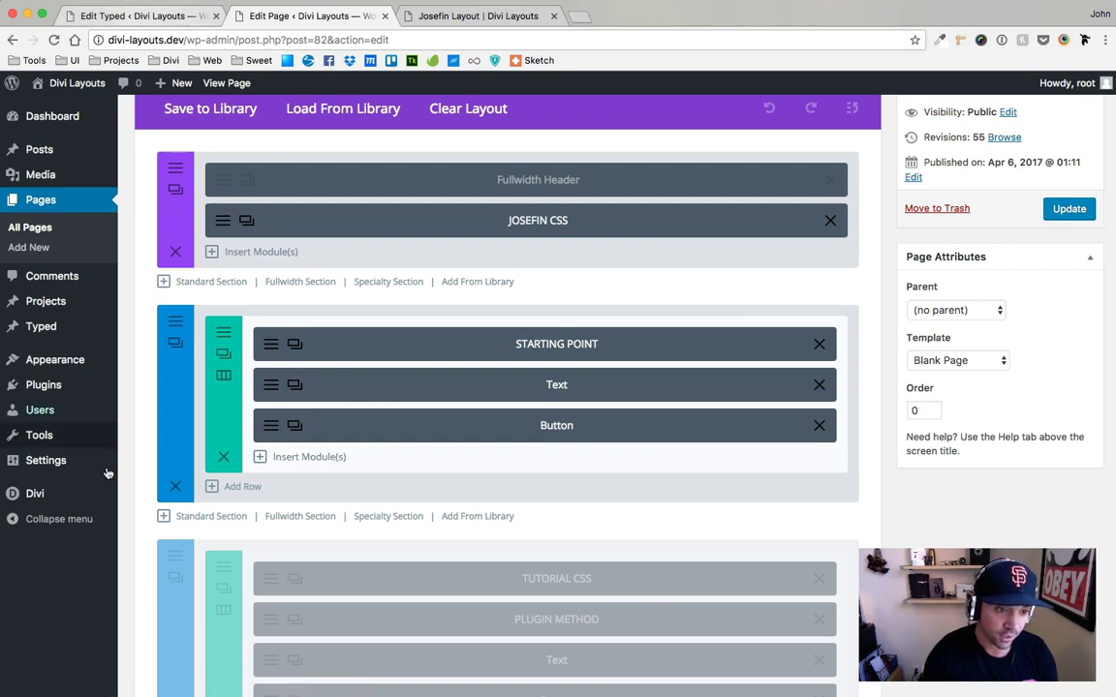
pyautogui.moveTo(48, 505)
pyautogui.rightClick(163, 502)
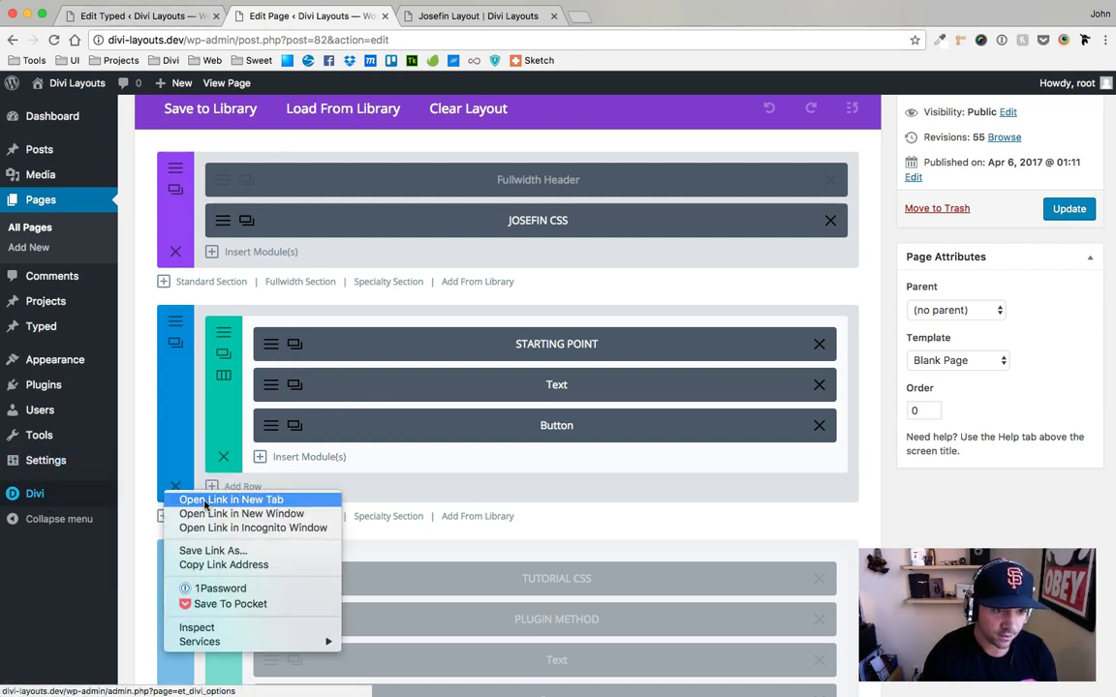
pyautogui.click(218, 502)
pyautogui.click(474, 16)
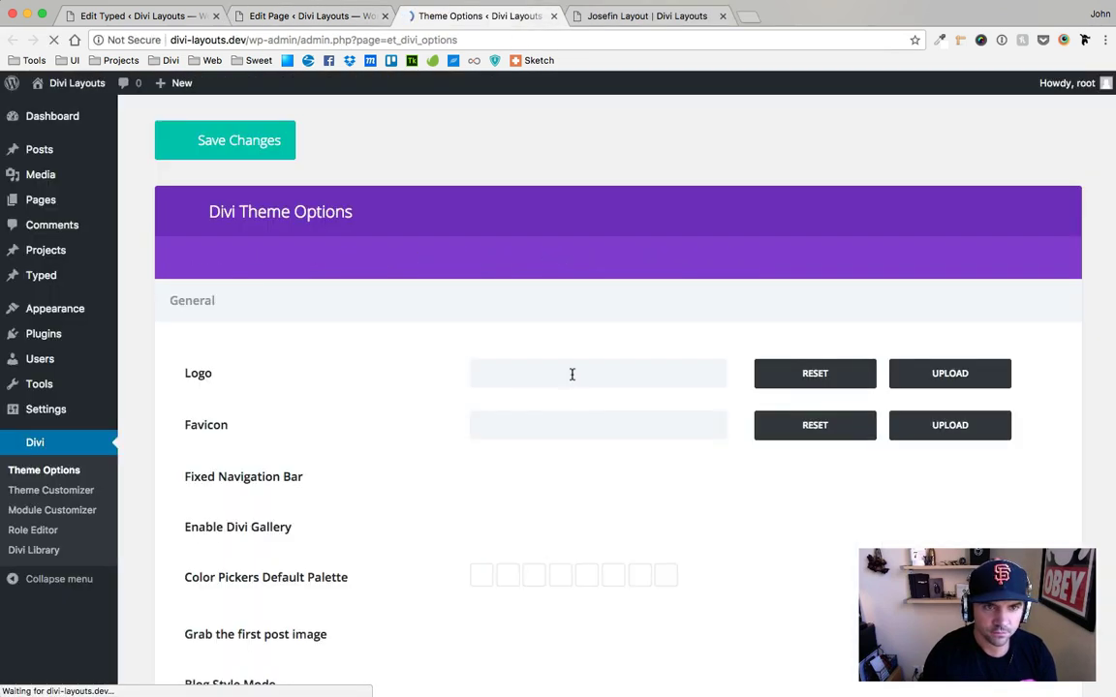
pyautogui.scroll(-20, 572, 374)
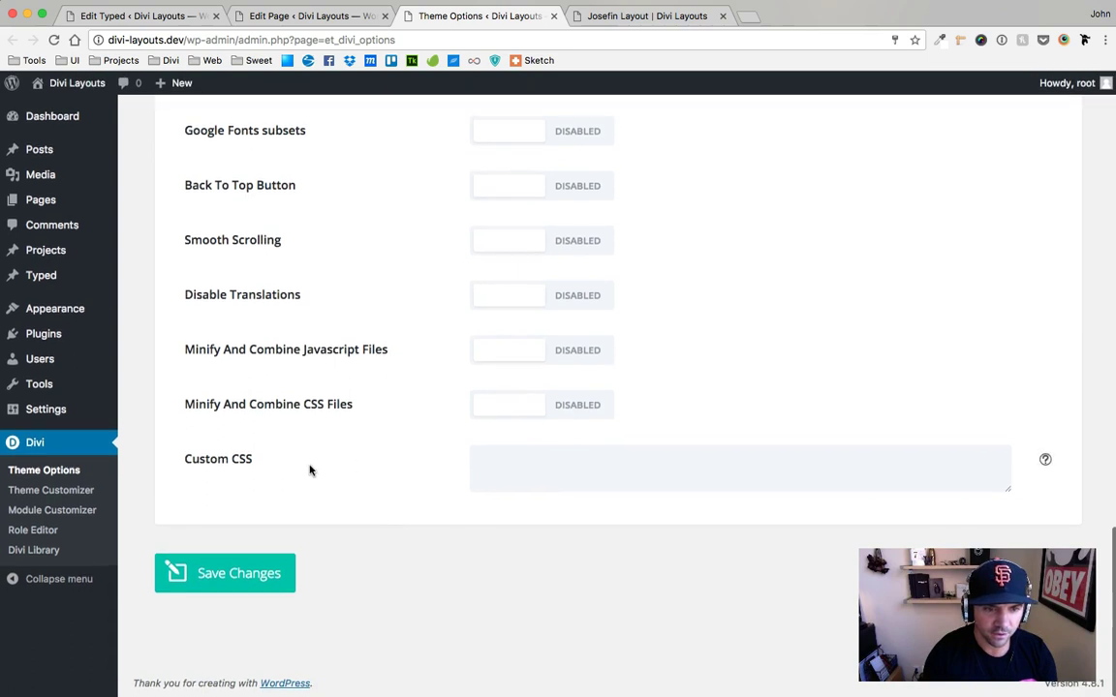
pyautogui.click(554, 15)
# Step: Look through the page's Custom CSS in the Divi Builder Settings, close them and review the page's modules
pyautogui.scroll(5, 729, 266)
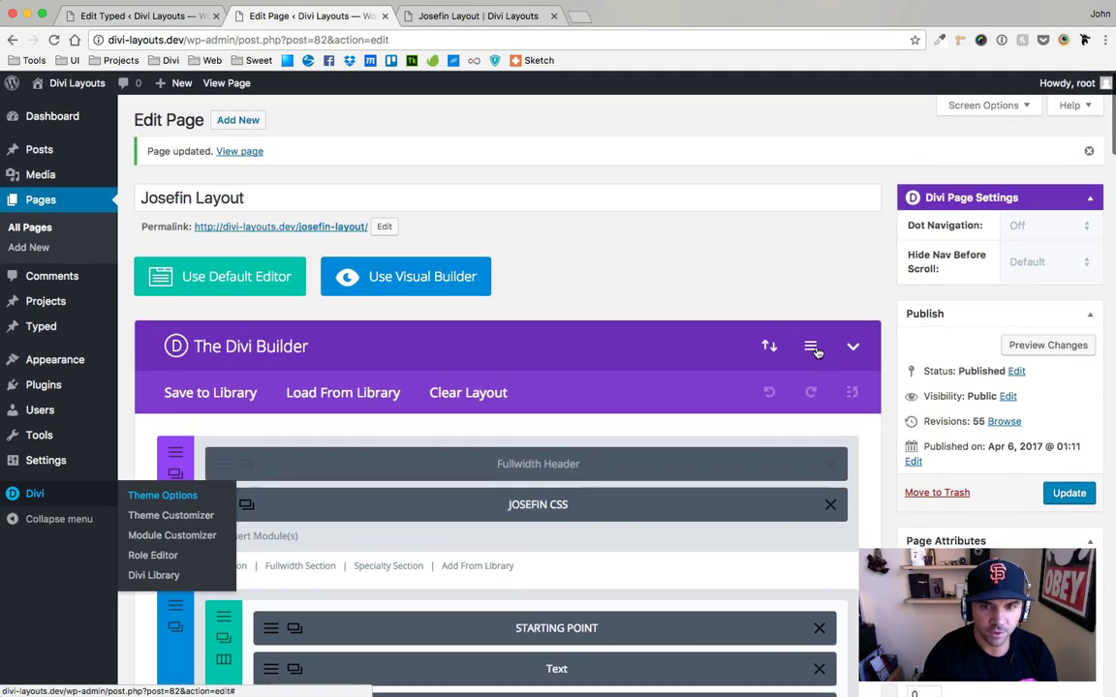
pyautogui.click(810, 345)
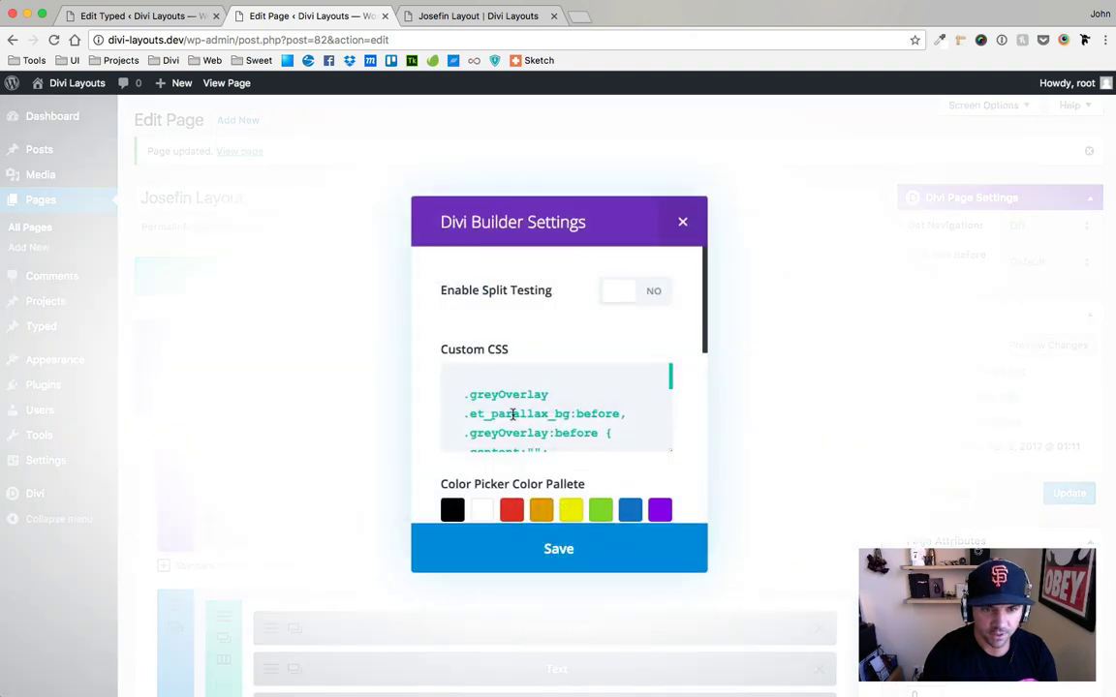
pyautogui.scroll(-5, 610, 421)
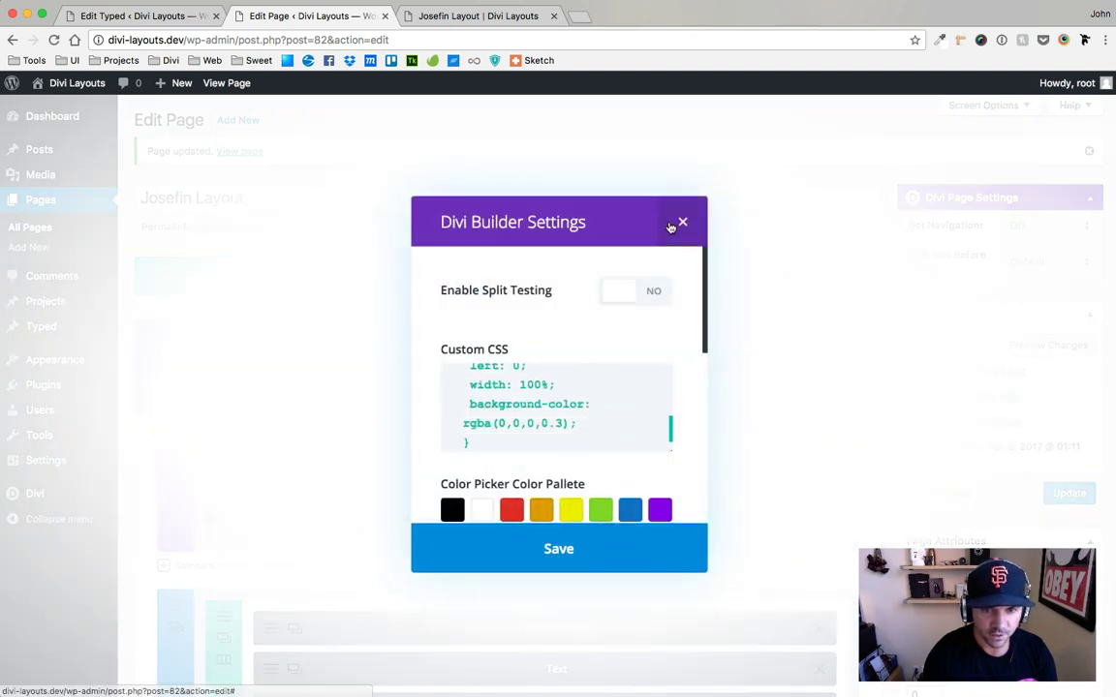
pyautogui.click(681, 226)
pyautogui.scroll(-3, 433, 293)
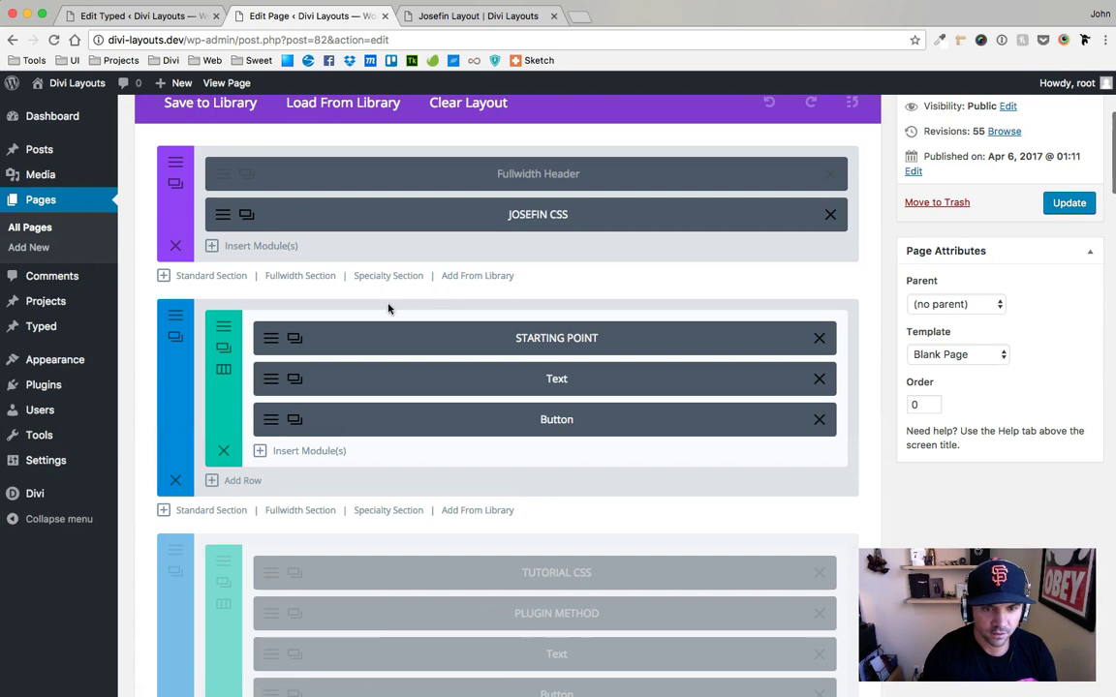
pyautogui.scroll(-2, 393, 358)
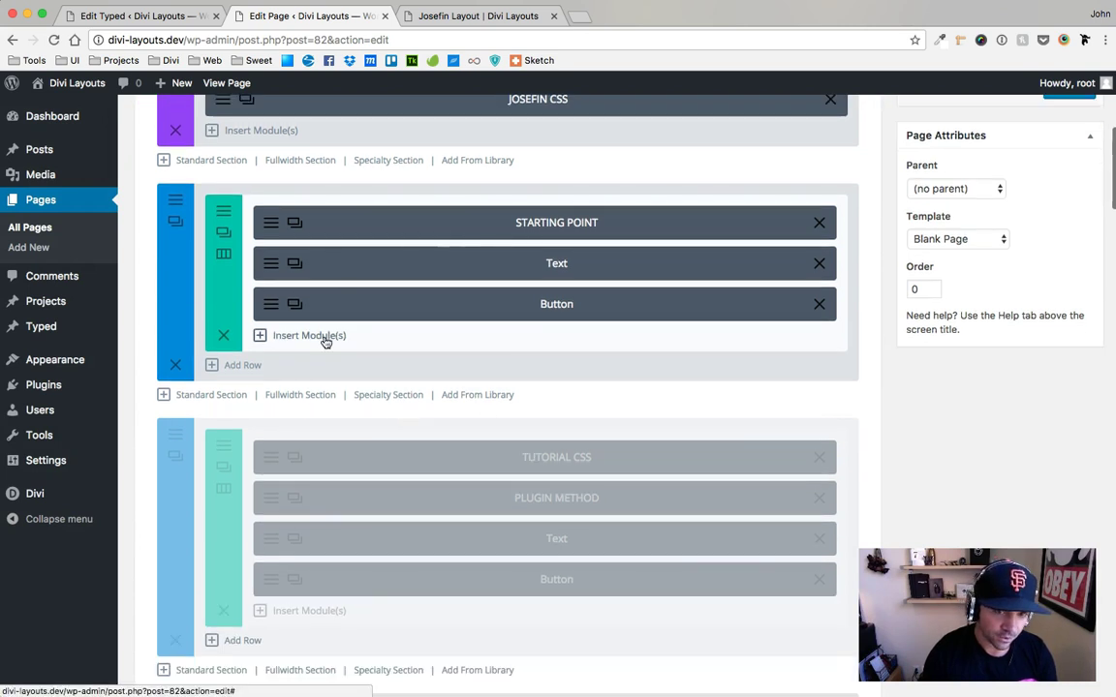
pyautogui.scroll(5, 699, 252)
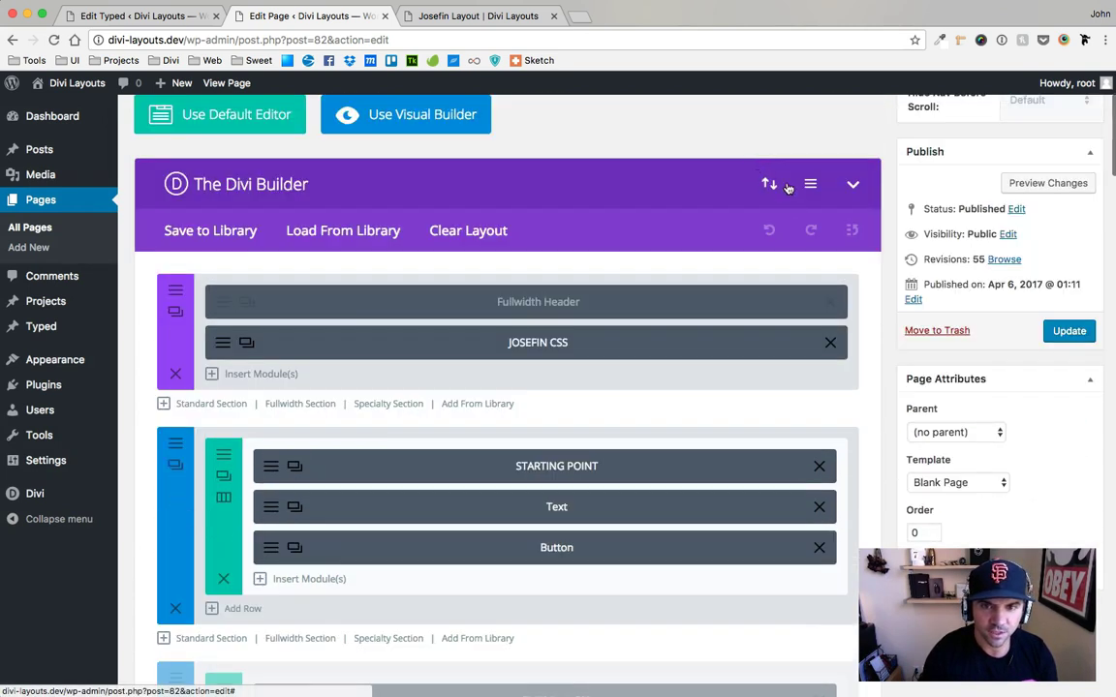
# Step: Paste the .typed-div-250 .typed-cursor rule after the existing Custom CSS in the Divi Builder Settings, save it and update the page
pyautogui.click(811, 187)
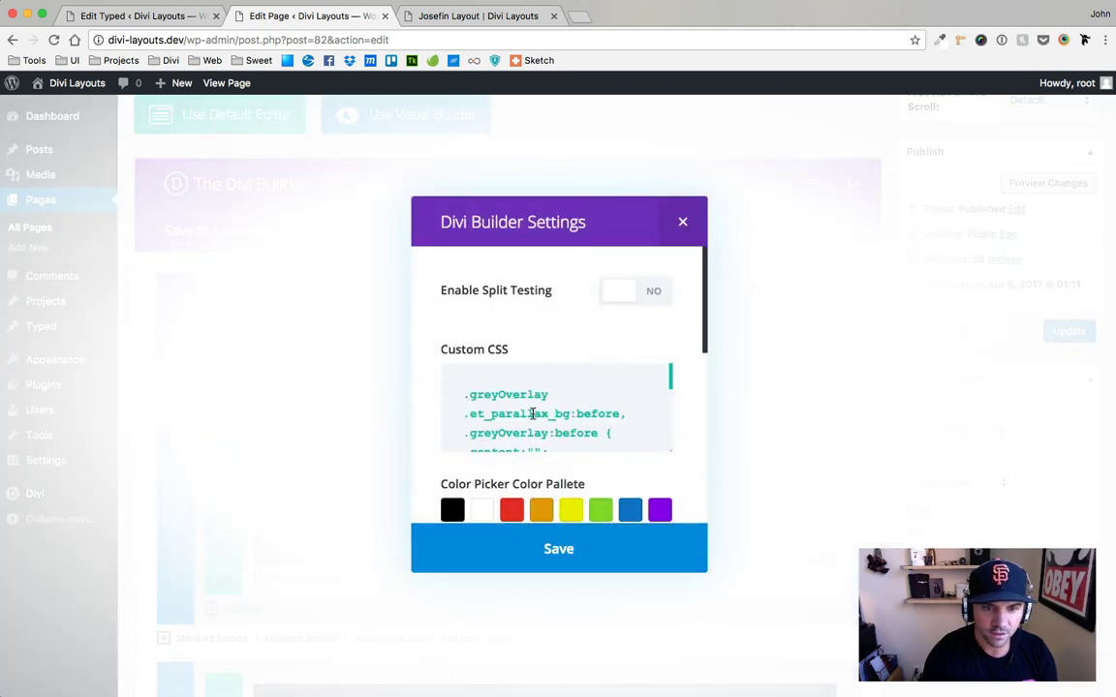
pyautogui.scroll(-4, 543, 412)
pyautogui.scroll(-3, 569, 423)
pyautogui.click(511, 379)
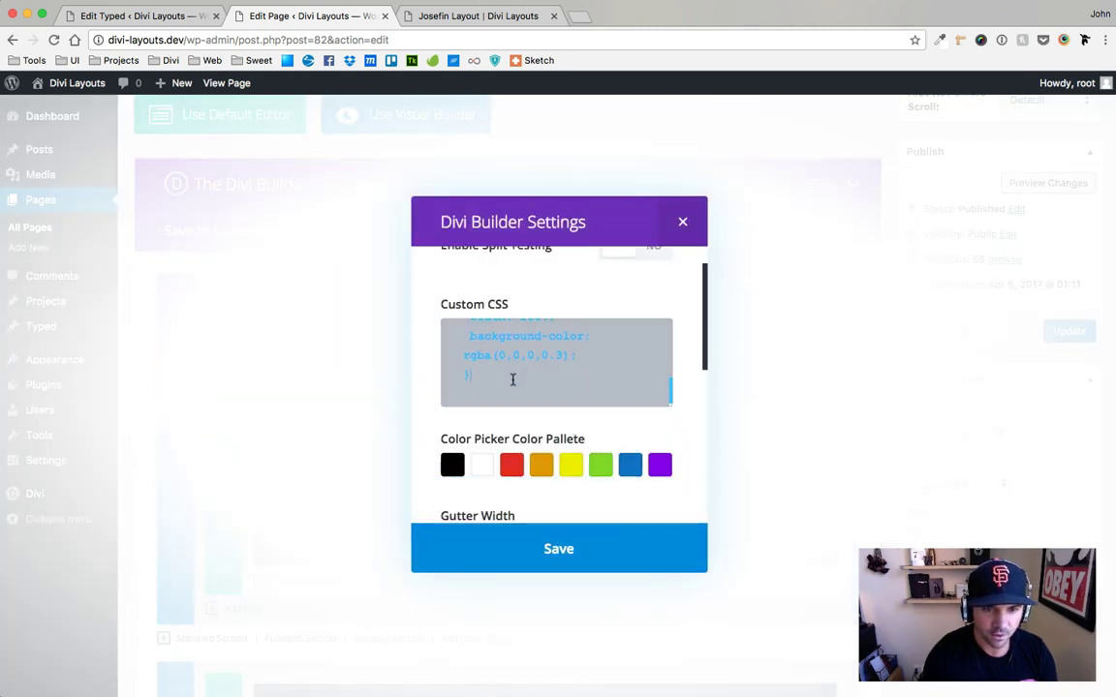
pyautogui.scroll(5, 513, 378)
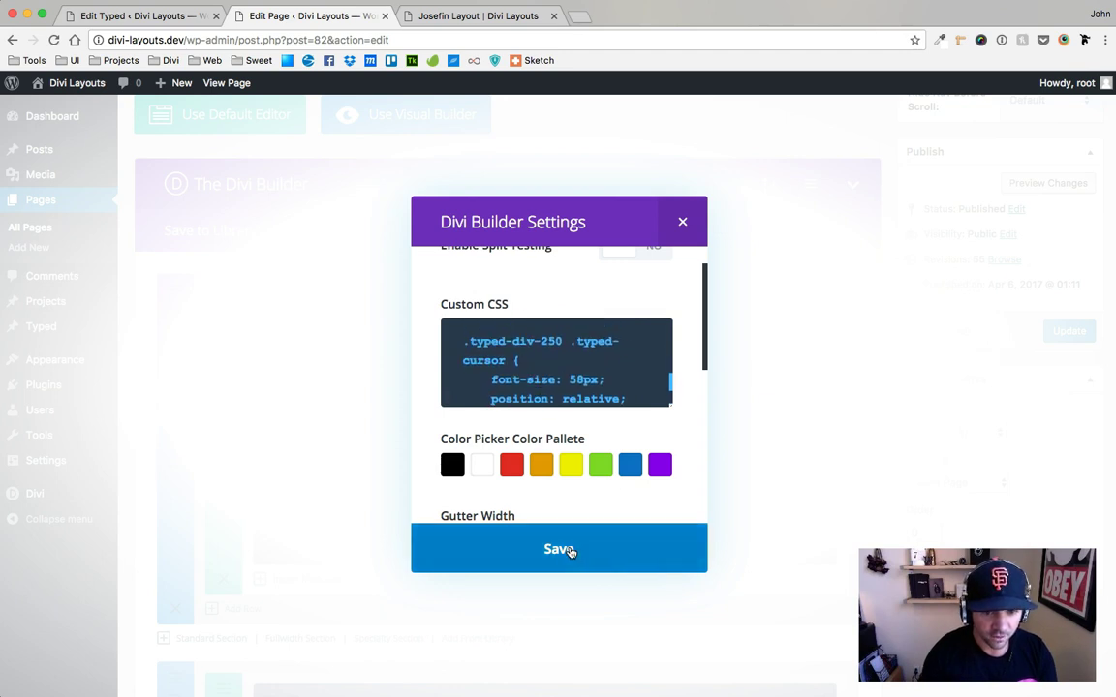
pyautogui.click(560, 549)
pyautogui.click(1069, 332)
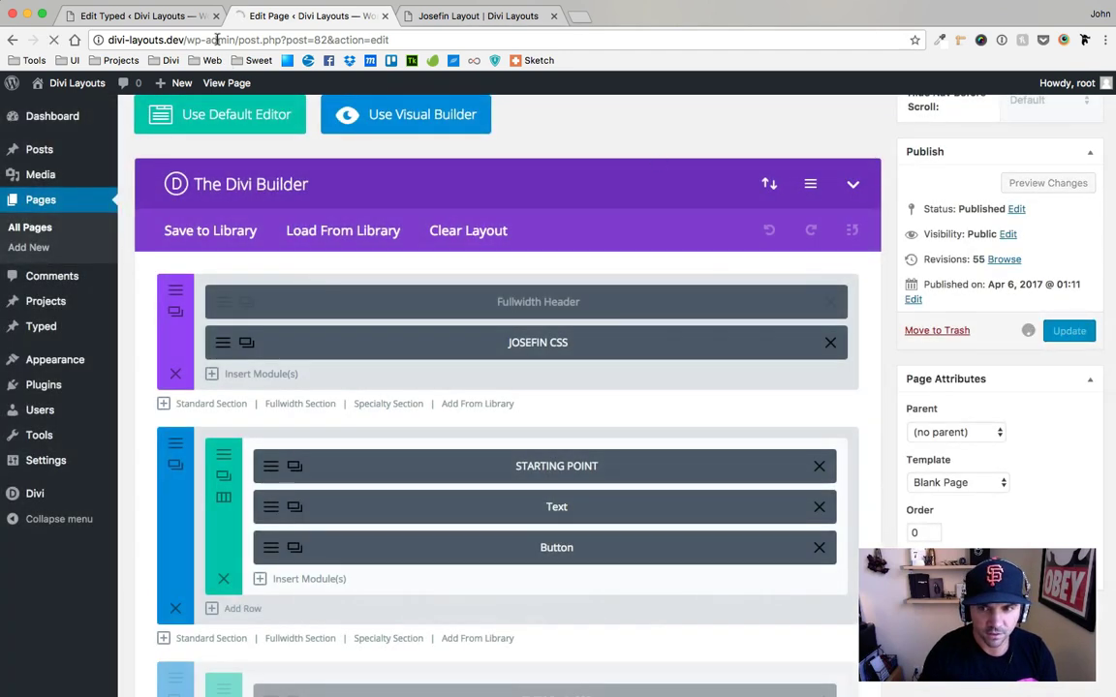
# Step: Return to the Site Headline Typed entry and set its Back Delay to 2000
pyautogui.click(154, 15)
pyautogui.scroll(-3, 478, 397)
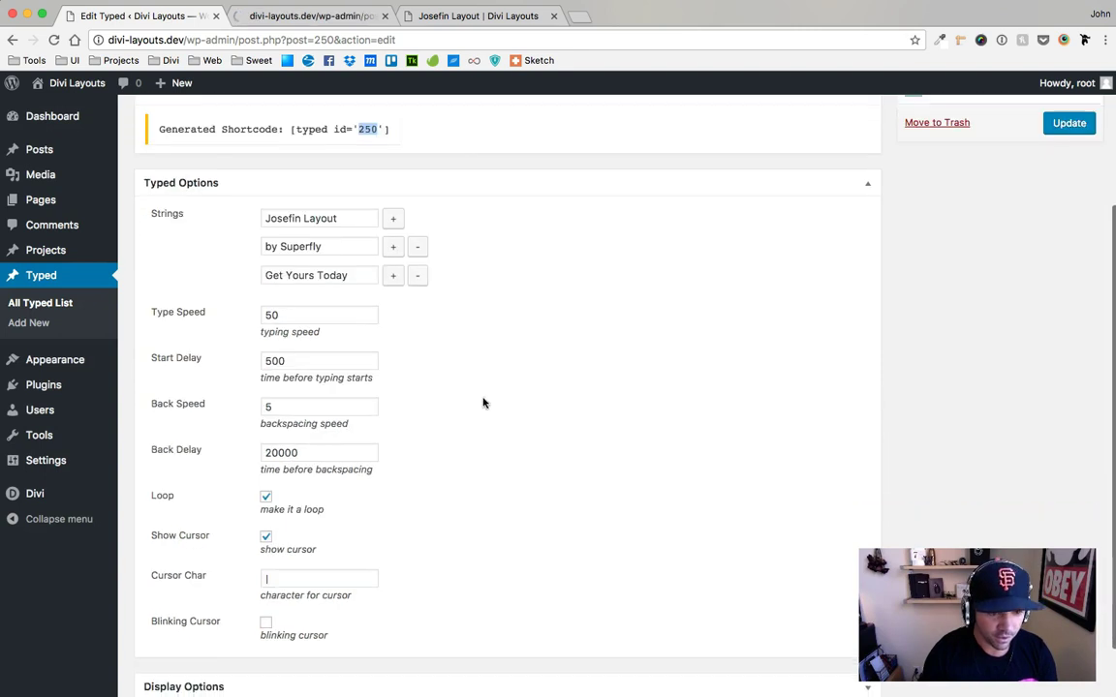
pyautogui.moveTo(277, 452); pyautogui.dragTo(257, 456)
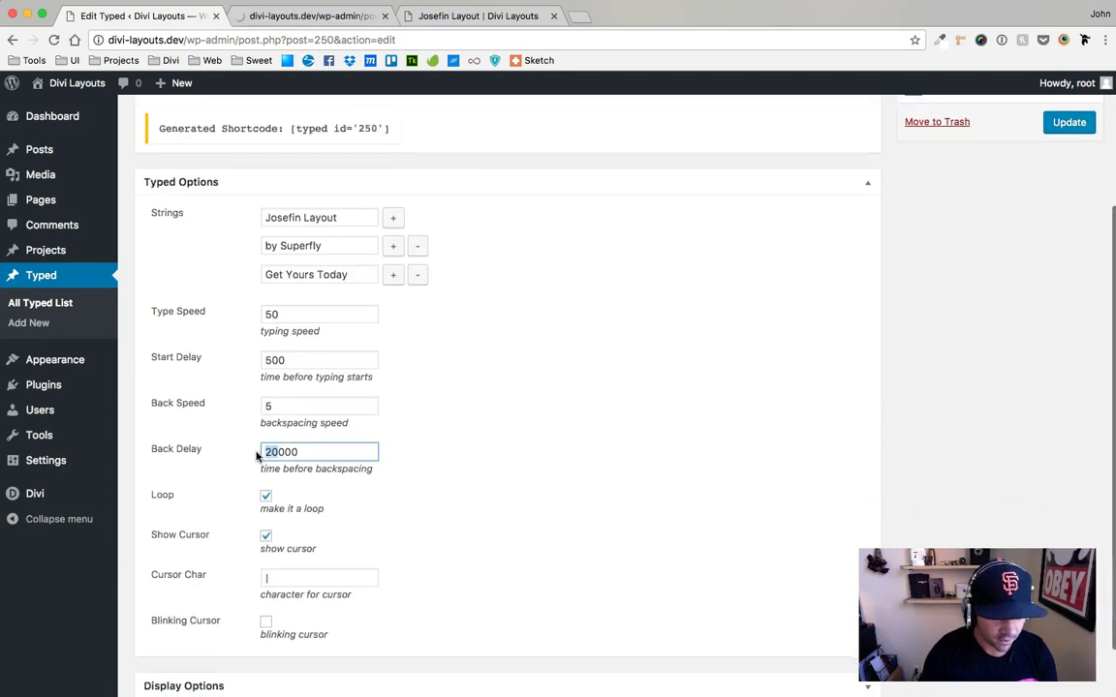
pyautogui.write('2')
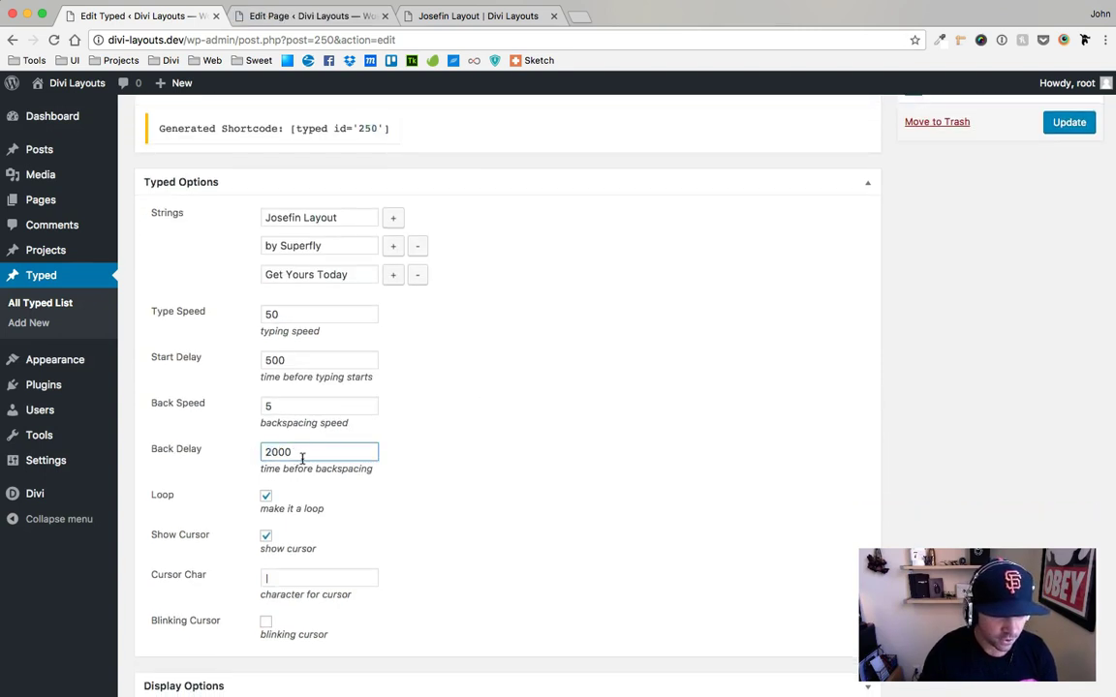
# Step: Set the Site Headline entry's Type Speed to 80 and its Back Speed to 0
pyautogui.click(272, 313)
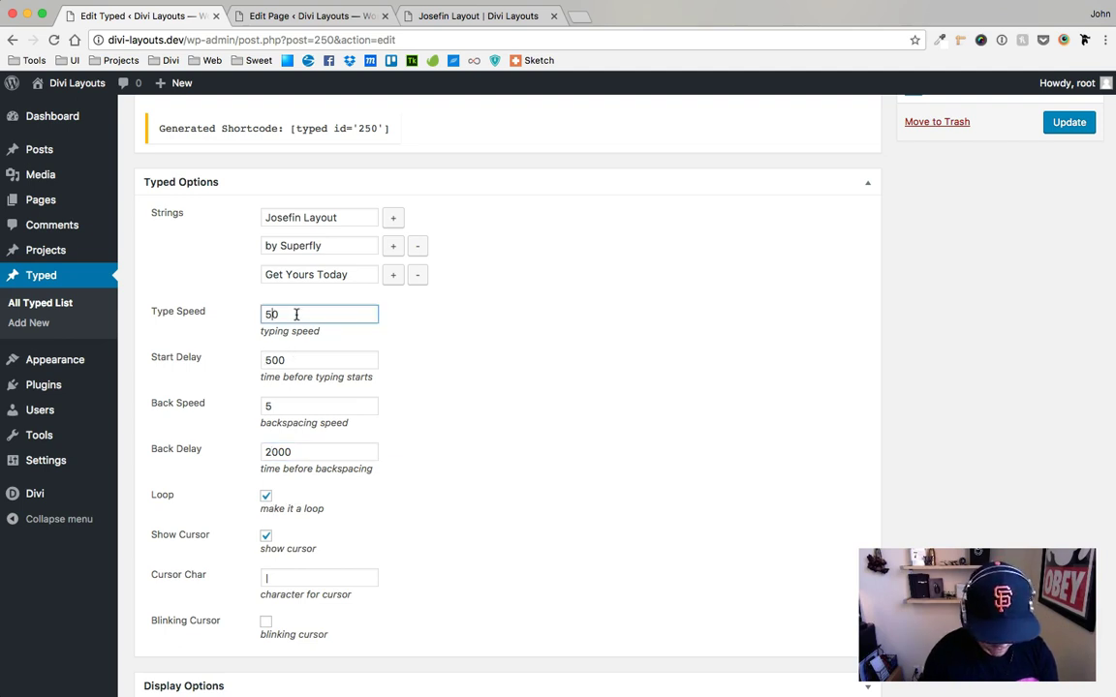
pyautogui.press('Tab')
pyautogui.press('Tab')
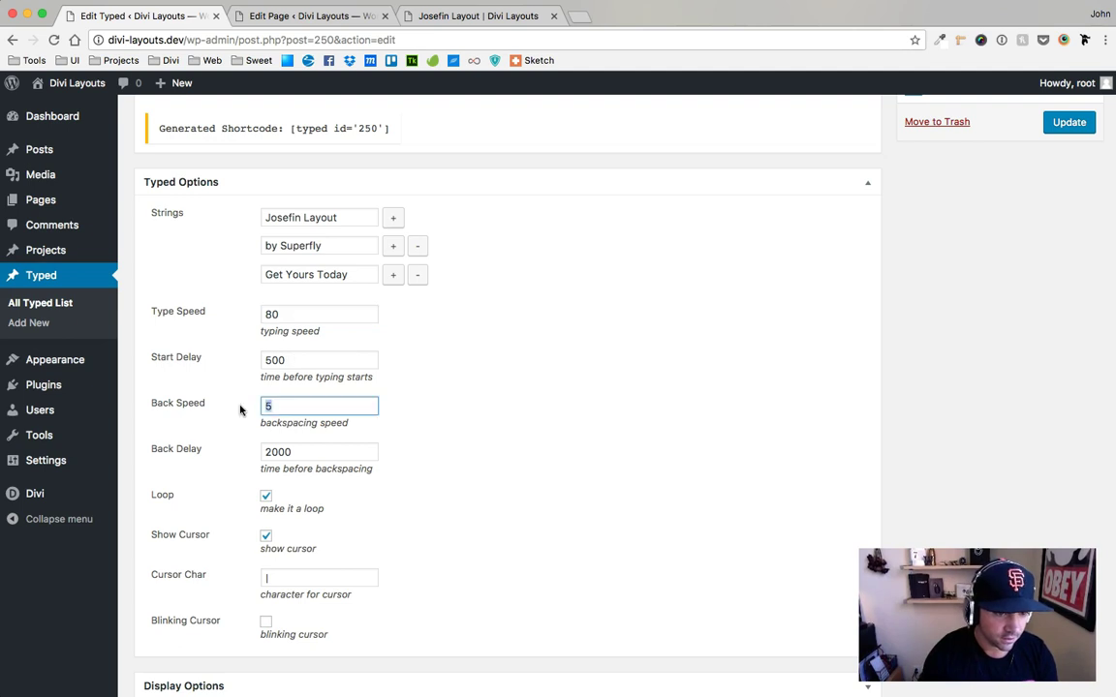
pyautogui.write('0')
pyautogui.click(508, 406)
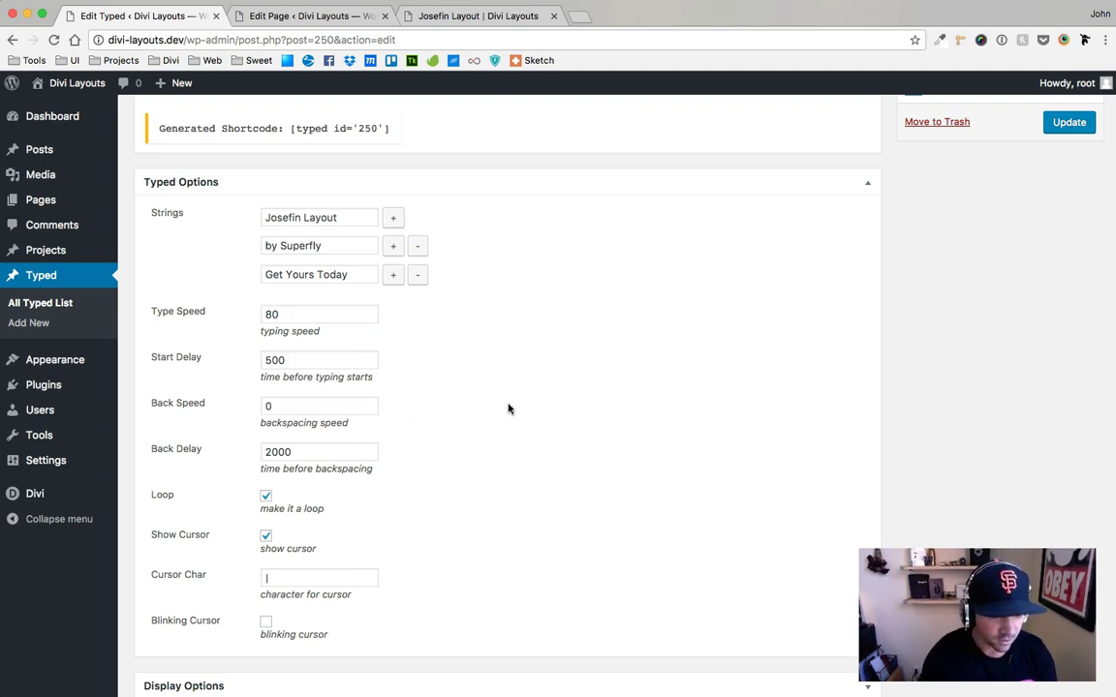
# Step: Enable the blinking cursor for the Site Headline entry and update the entry
pyautogui.scroll(-2, 448, 455)
pyautogui.click(274, 559)
pyautogui.scroll(5, 1008, 283)
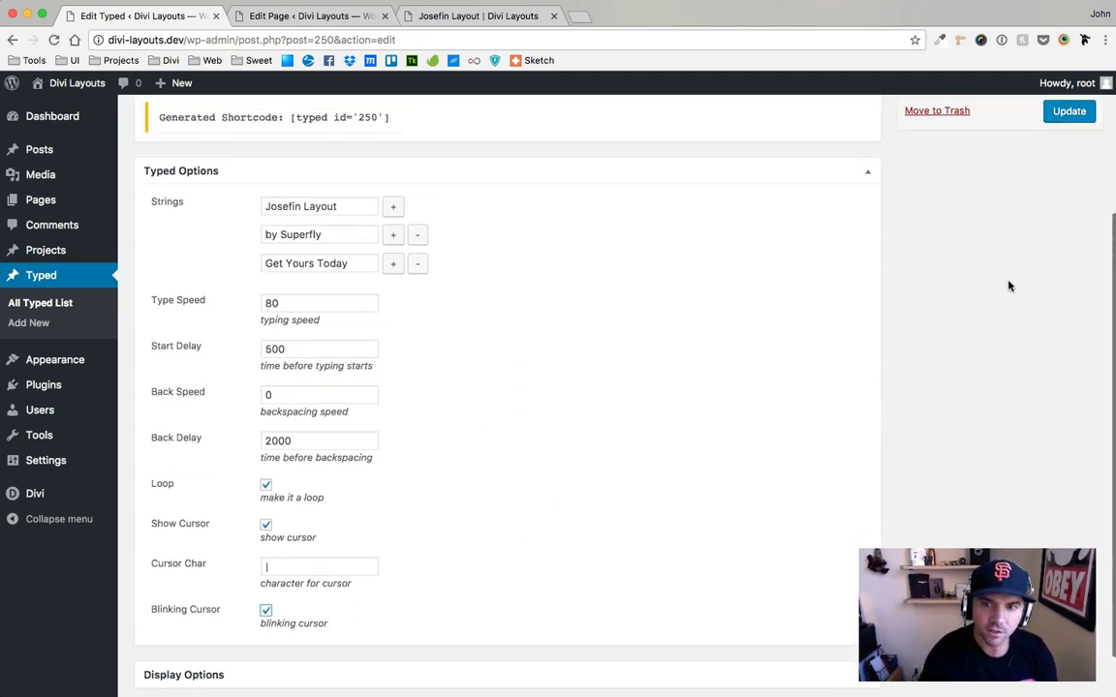
pyautogui.click(1069, 309)
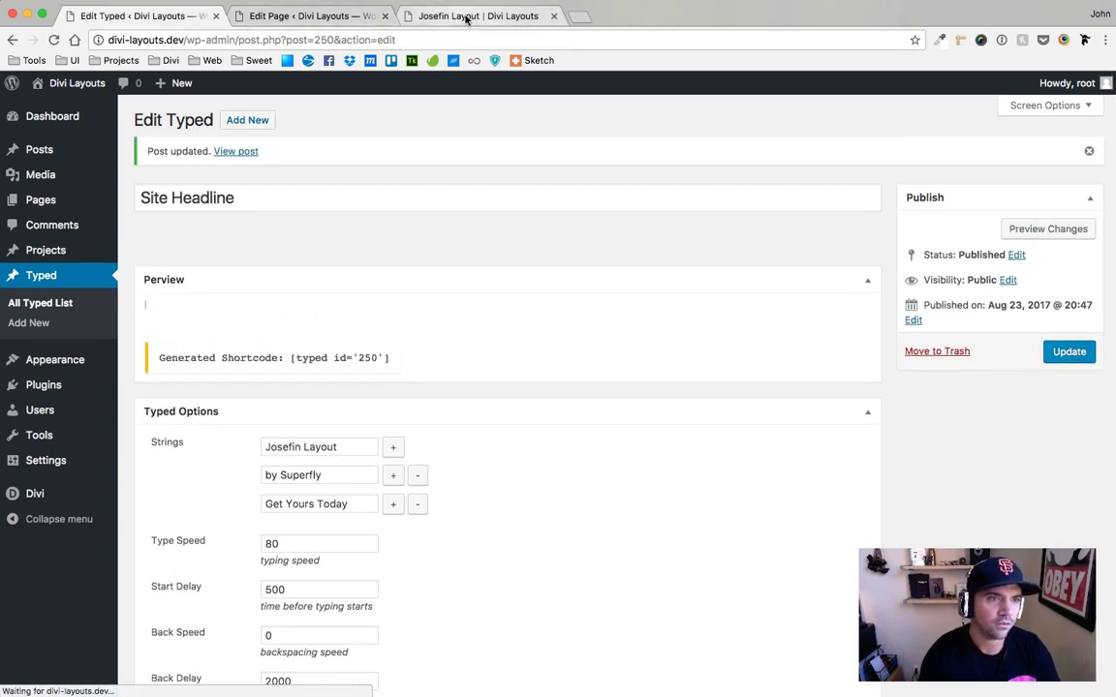
# Step: Reload the live Josefin Layout page and compare the headline animation with the entry's Typed Options
pyautogui.click(463, 17)
pyautogui.click(55, 41)
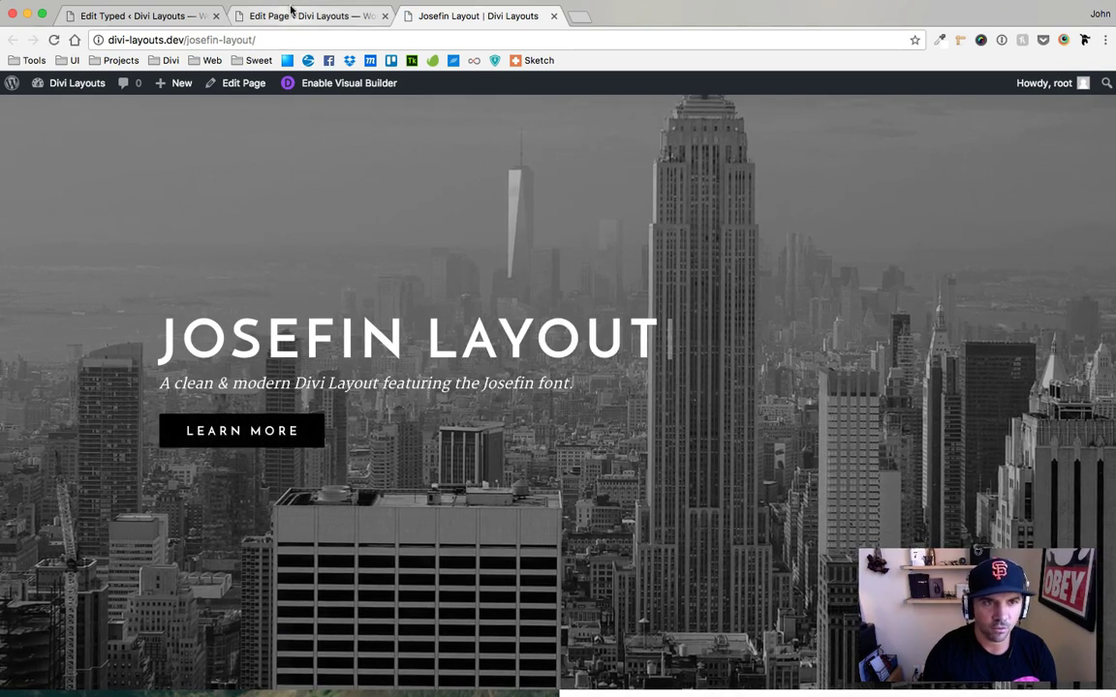
pyautogui.click(166, 16)
pyautogui.scroll(-5, 417, 389)
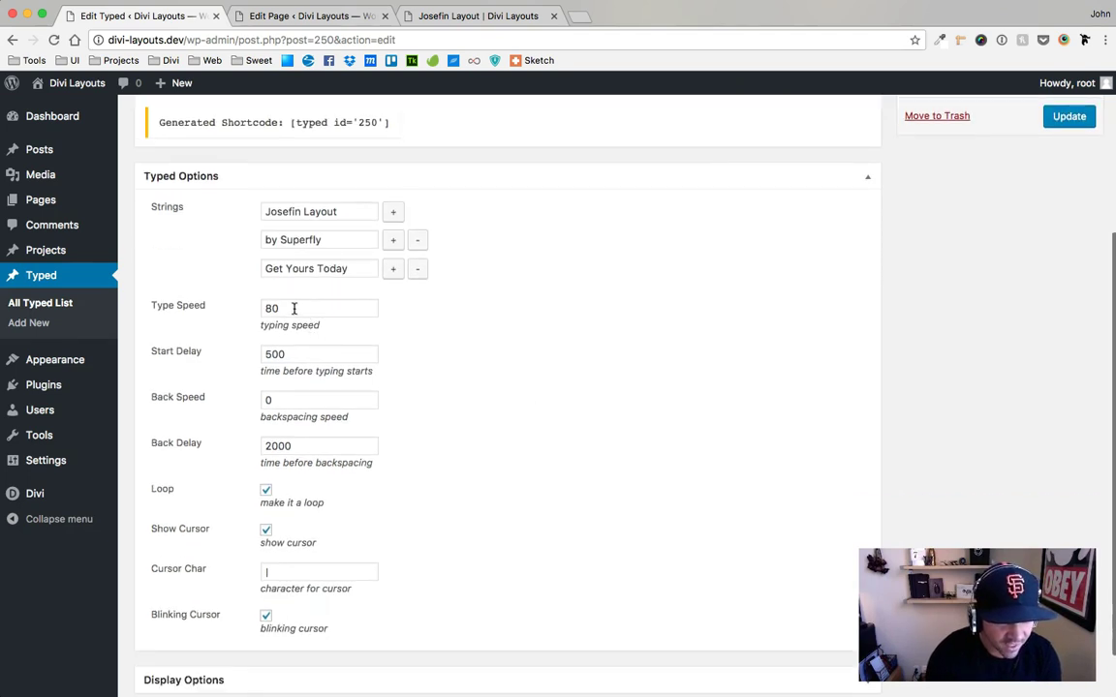
pyautogui.click(443, 17)
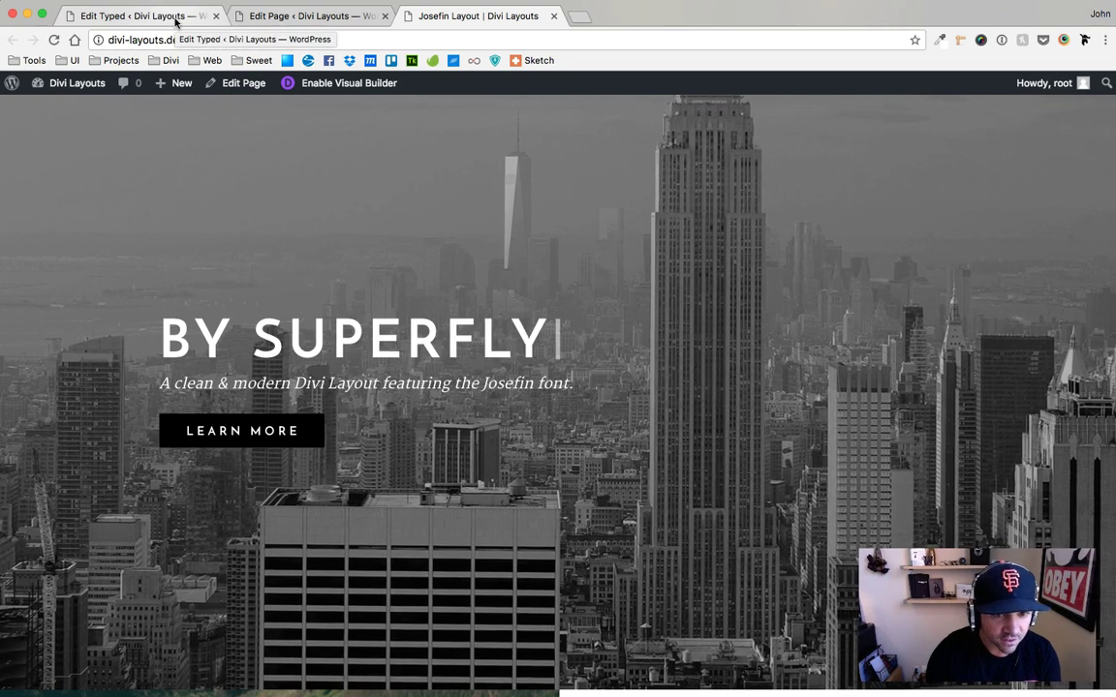
# Step: Set the Site Headline entry's Type Speed to 25, update it and return to the live page
pyautogui.click(177, 18)
pyautogui.moveTo(269, 311); pyautogui.dragTo(258, 310)
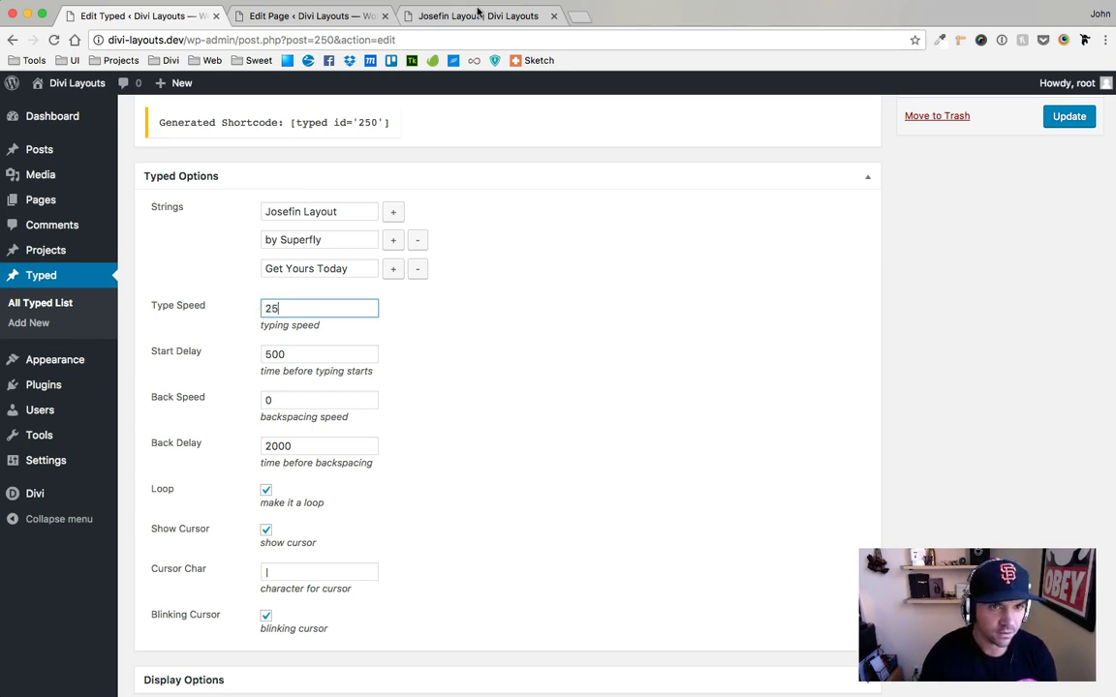
pyautogui.click(1069, 117)
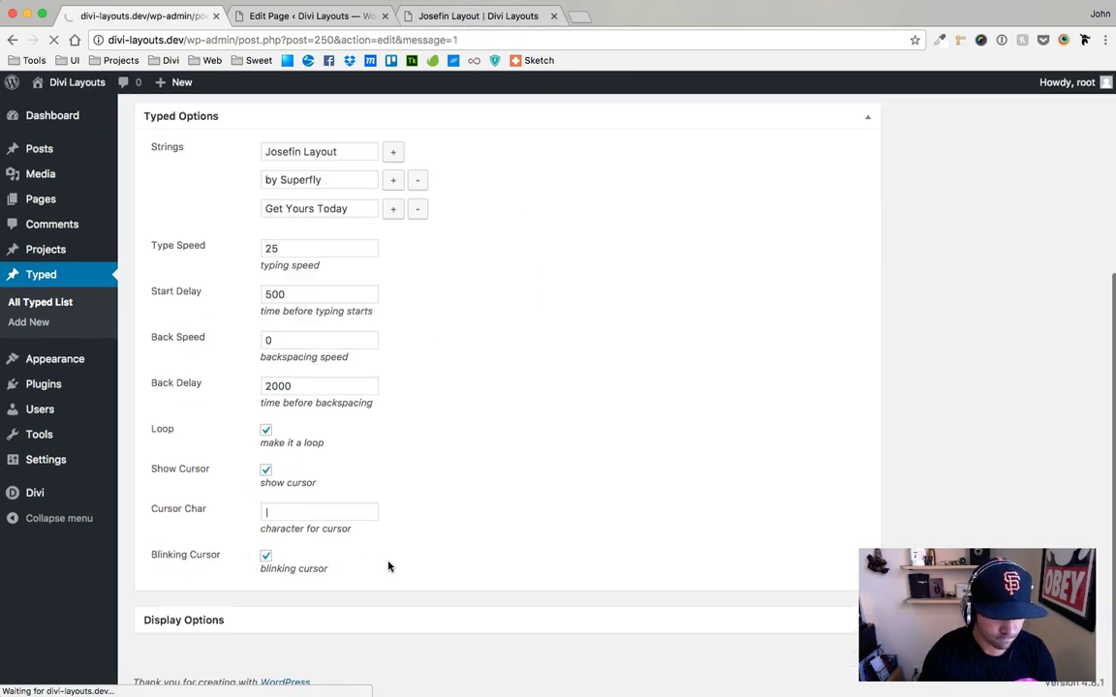
pyautogui.click(455, 15)
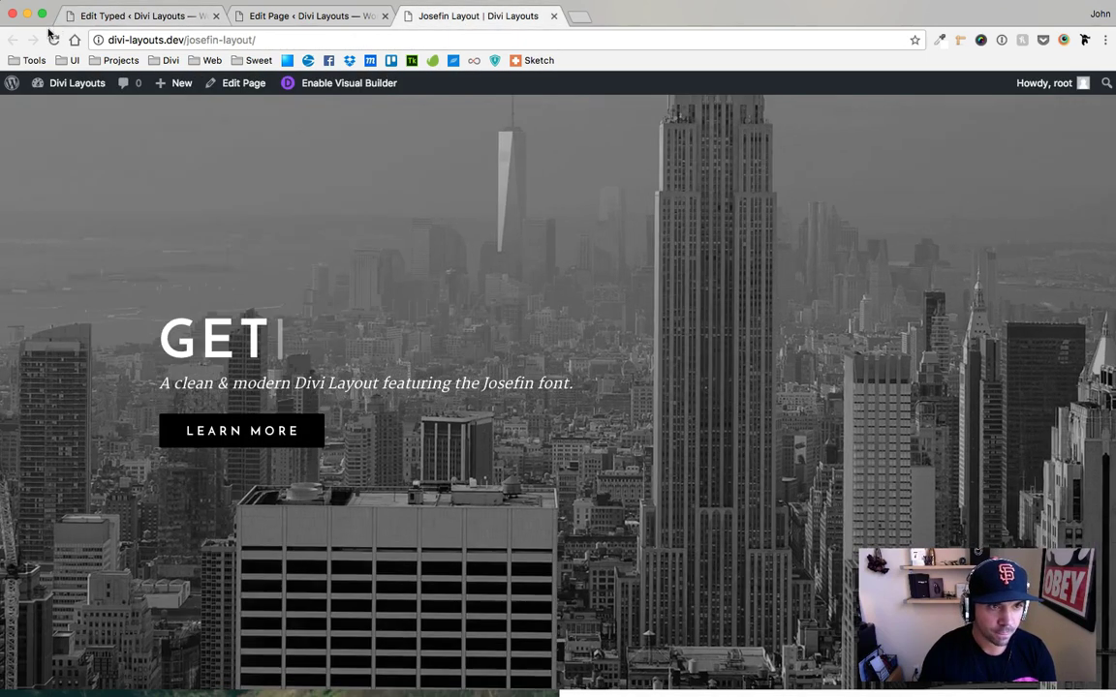
# Step: Reload the live Josefin Layout page and check the headline's typing animation with the developer tools closed
pyautogui.click(53, 40)
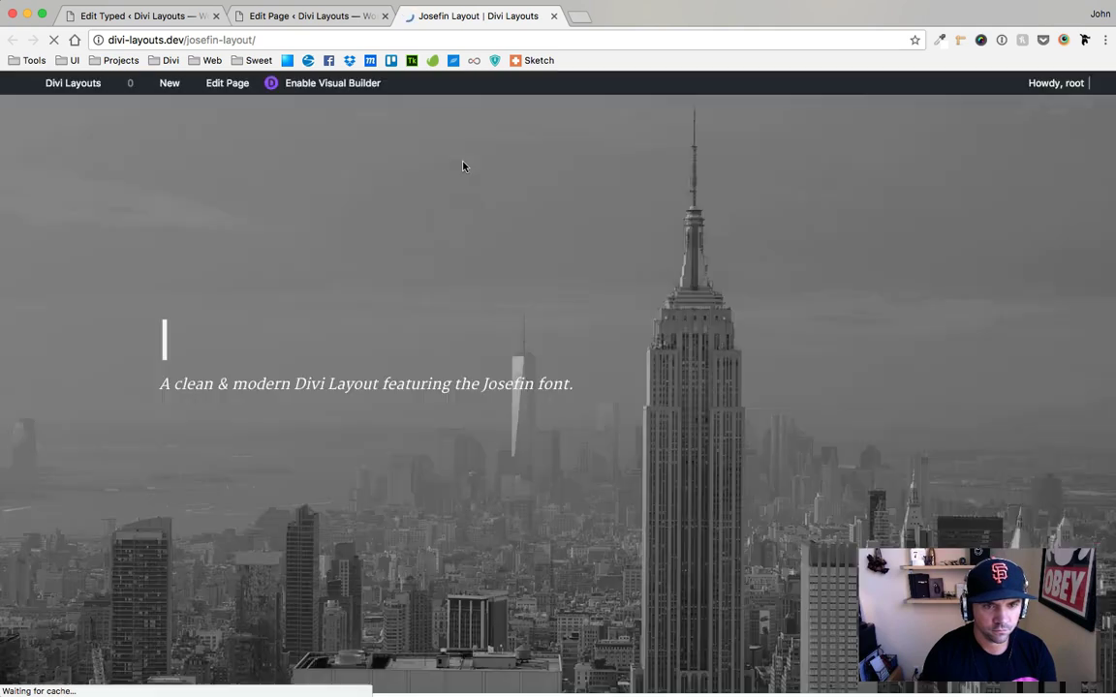
pyautogui.press('super+alt+i')
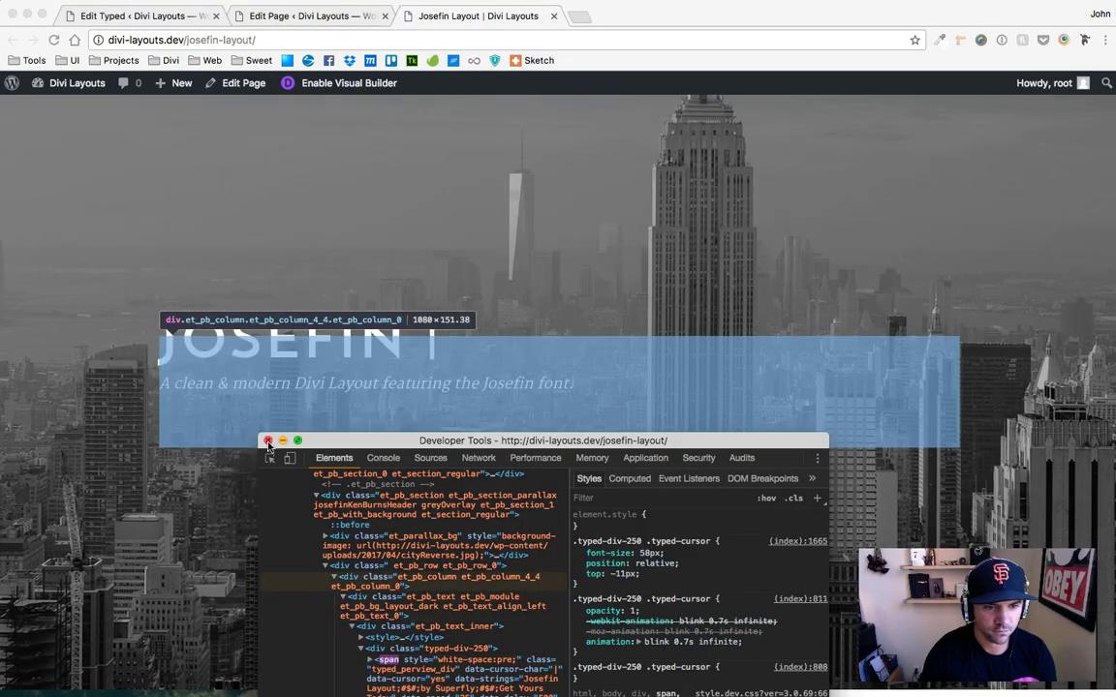
pyautogui.click(268, 441)
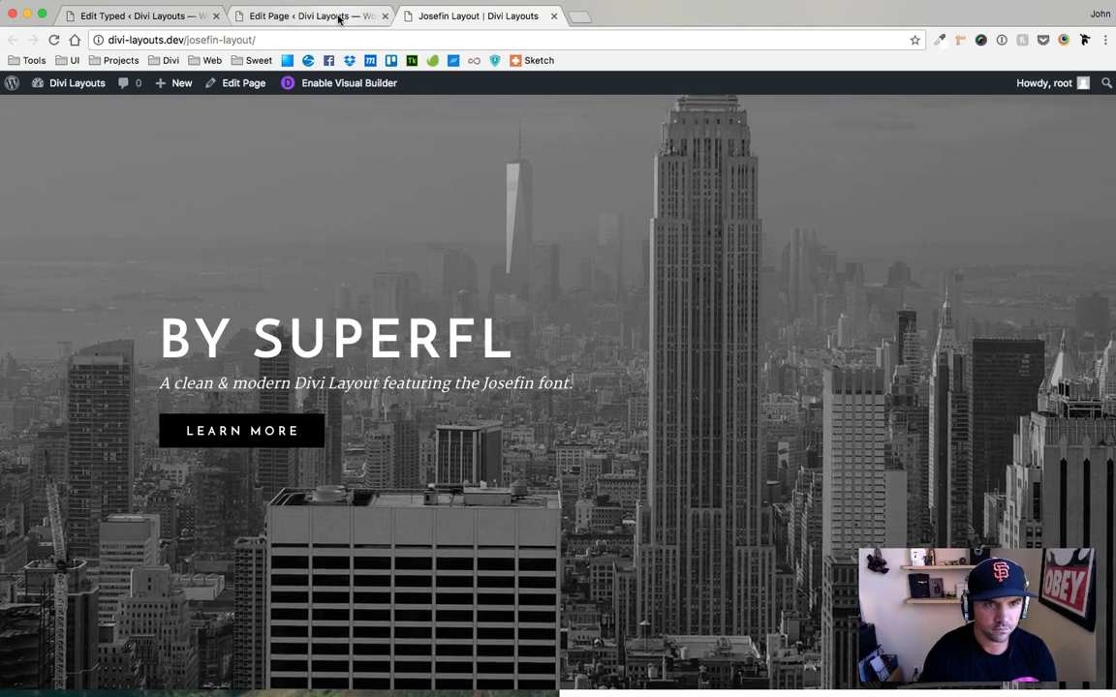
# Step: Set the Site Headline entry's Type Speed to 40 and Cursor Char to &raquo;, update it and reload the live page
pyautogui.click(159, 16)
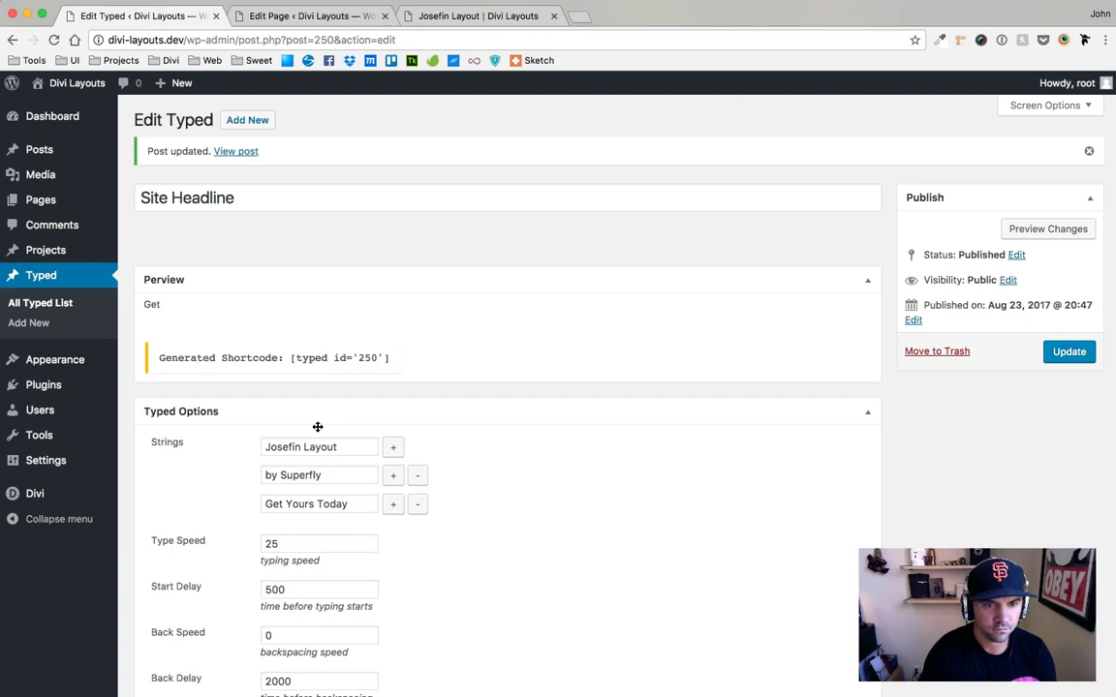
pyautogui.click(210, 542)
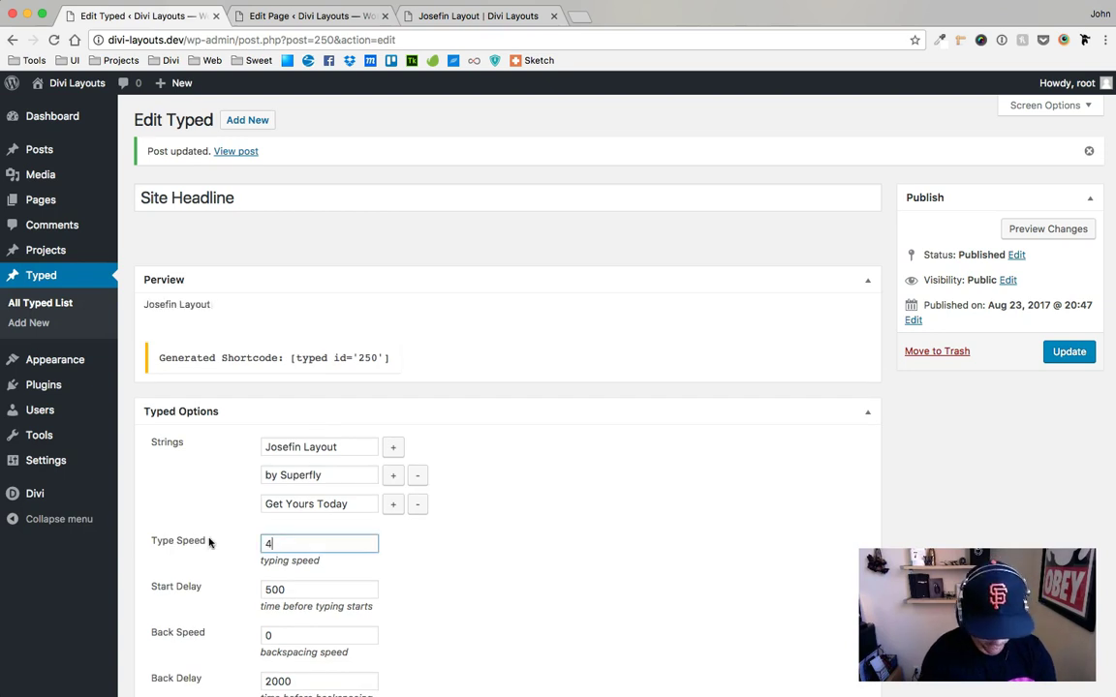
pyautogui.scroll(-5, 528, 530)
pyautogui.click(219, 510)
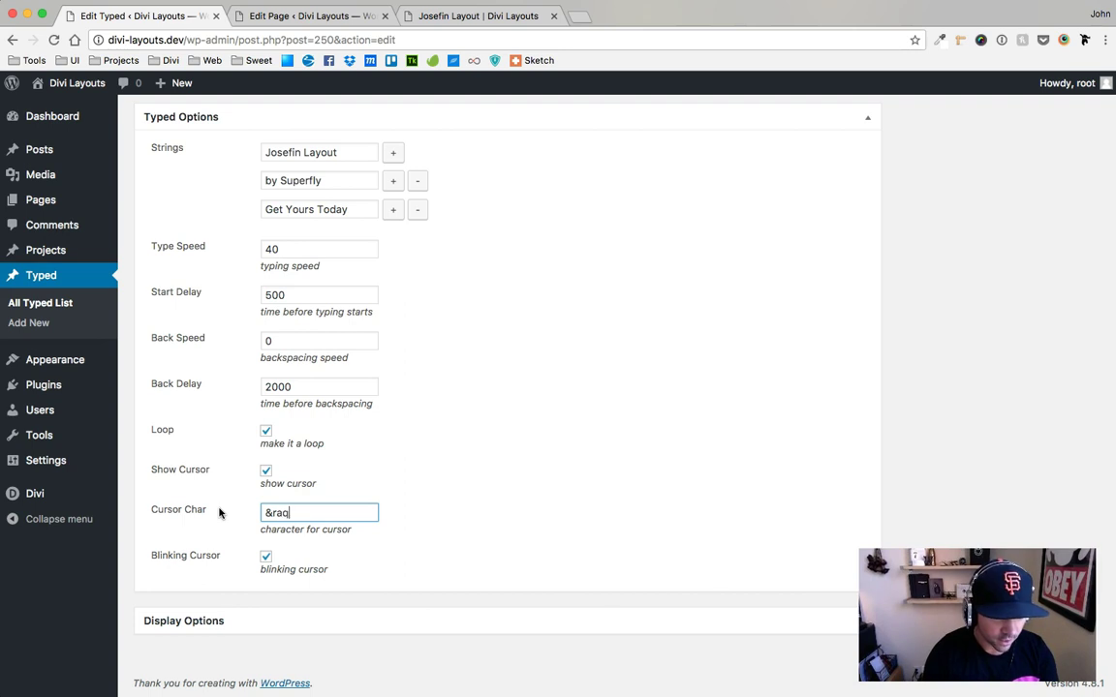
pyautogui.scroll(5, 1023, 298)
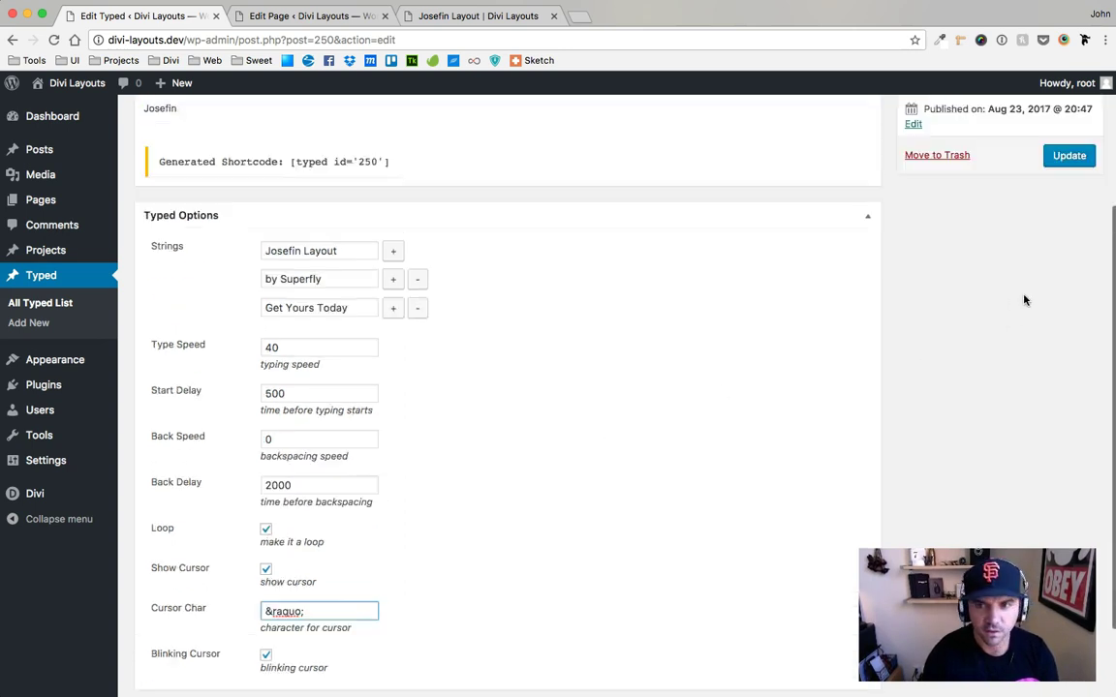
pyautogui.click(1066, 308)
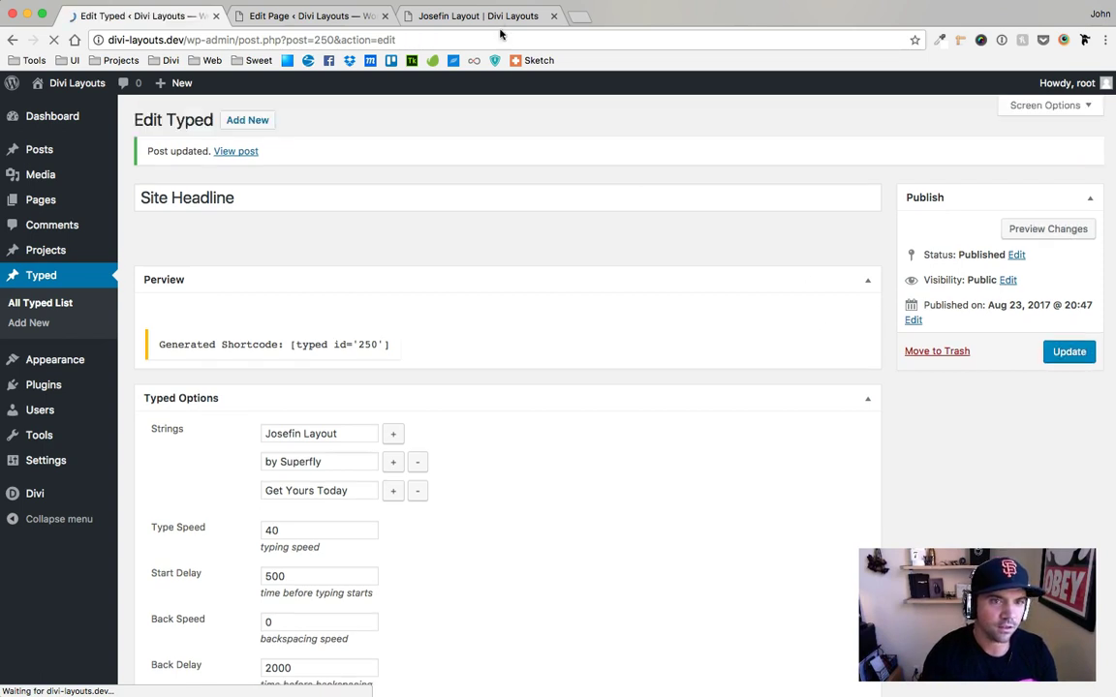
pyautogui.click(494, 17)
pyautogui.click(54, 40)
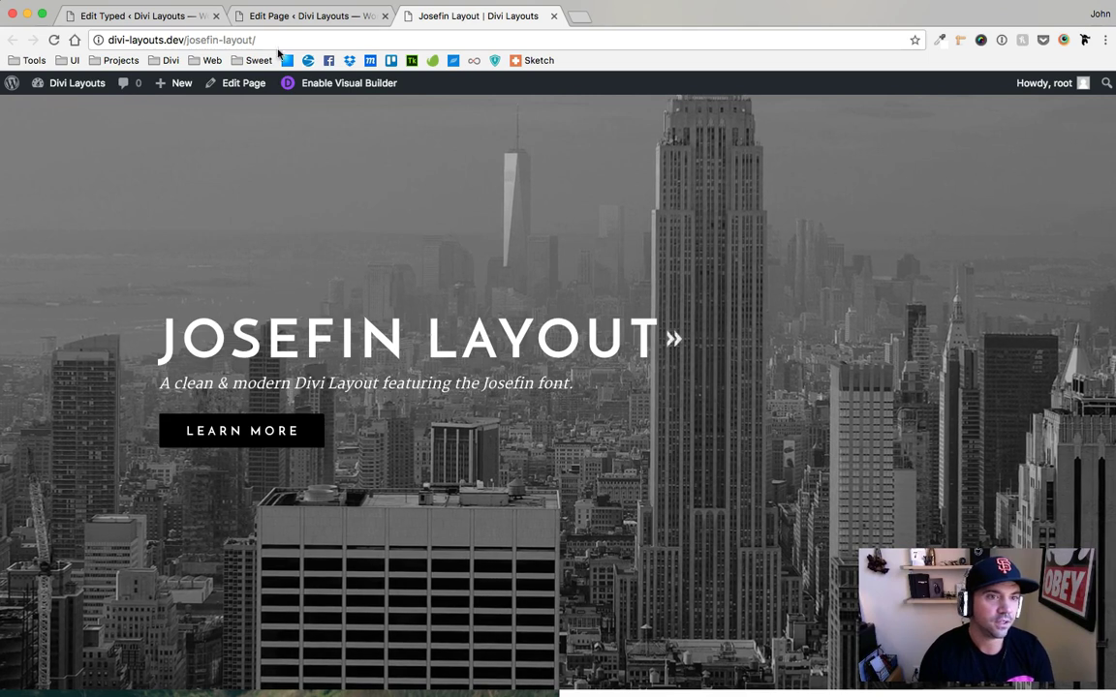
# Step: Set the Site Headline entry's Cursor Char to a vertical bar (|), update it and reload the live page
pyautogui.click(140, 15)
pyautogui.scroll(-5, 437, 425)
pyautogui.click(244, 509)
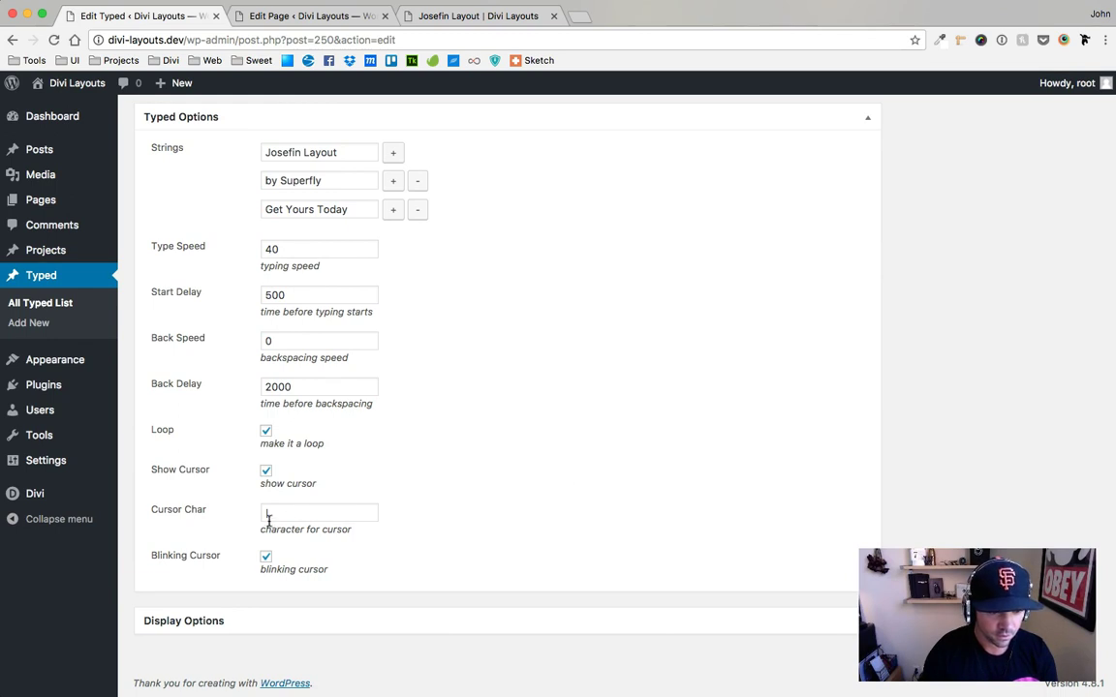
pyautogui.scroll(3, 975, 307)
pyautogui.click(1067, 282)
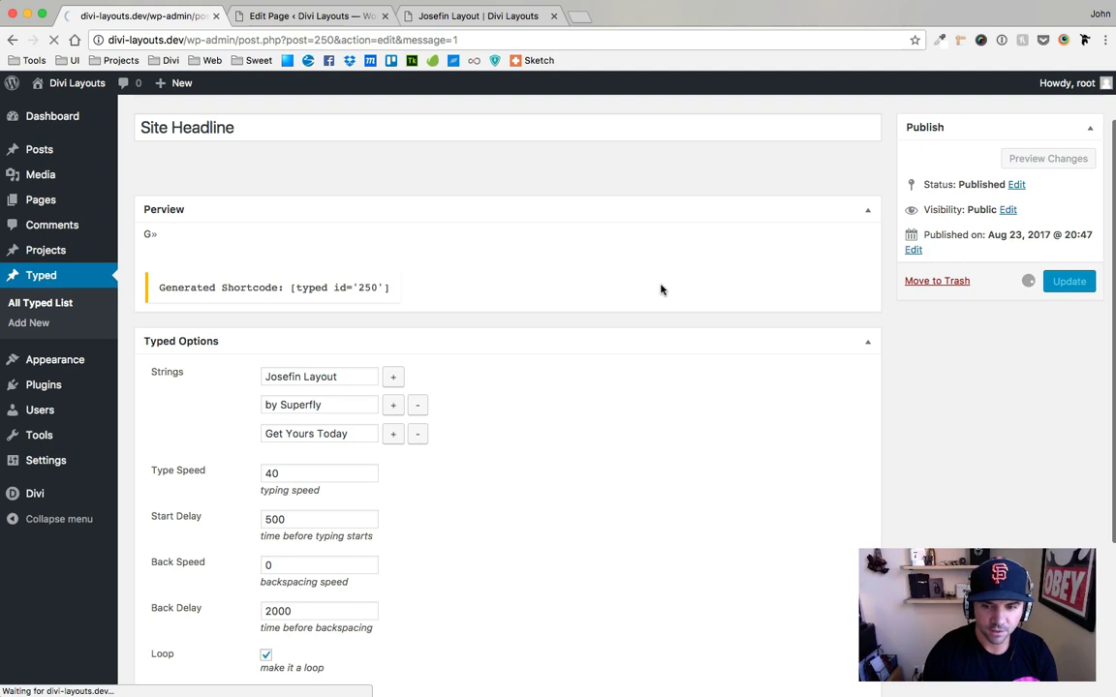
pyautogui.click(448, 19)
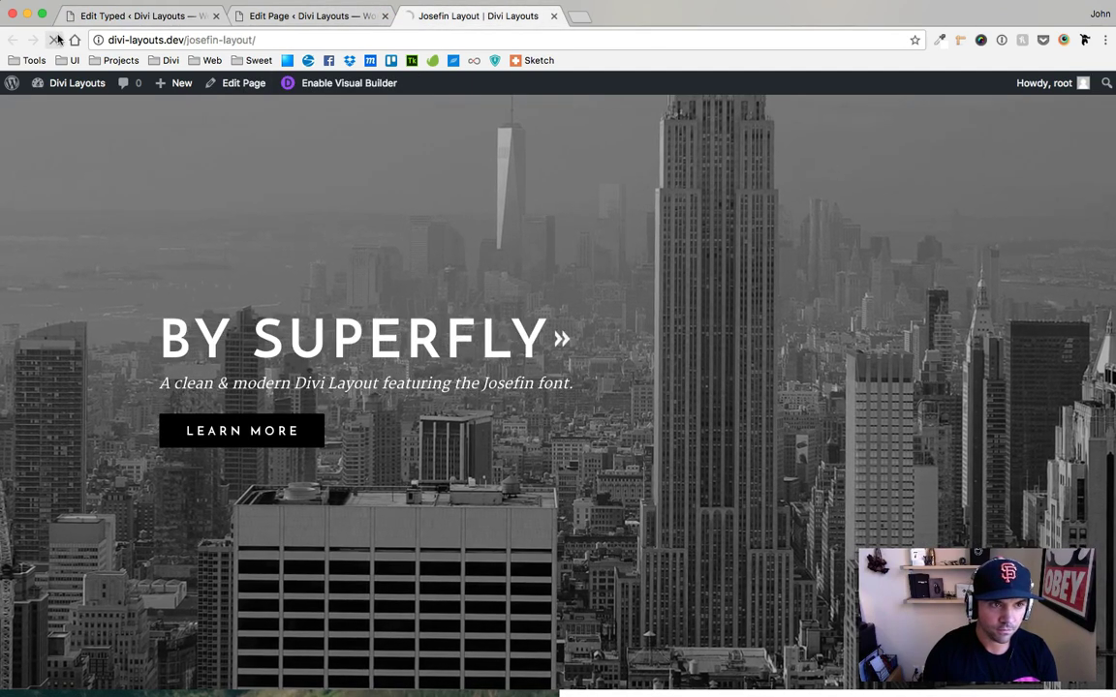
pyautogui.click(53, 40)
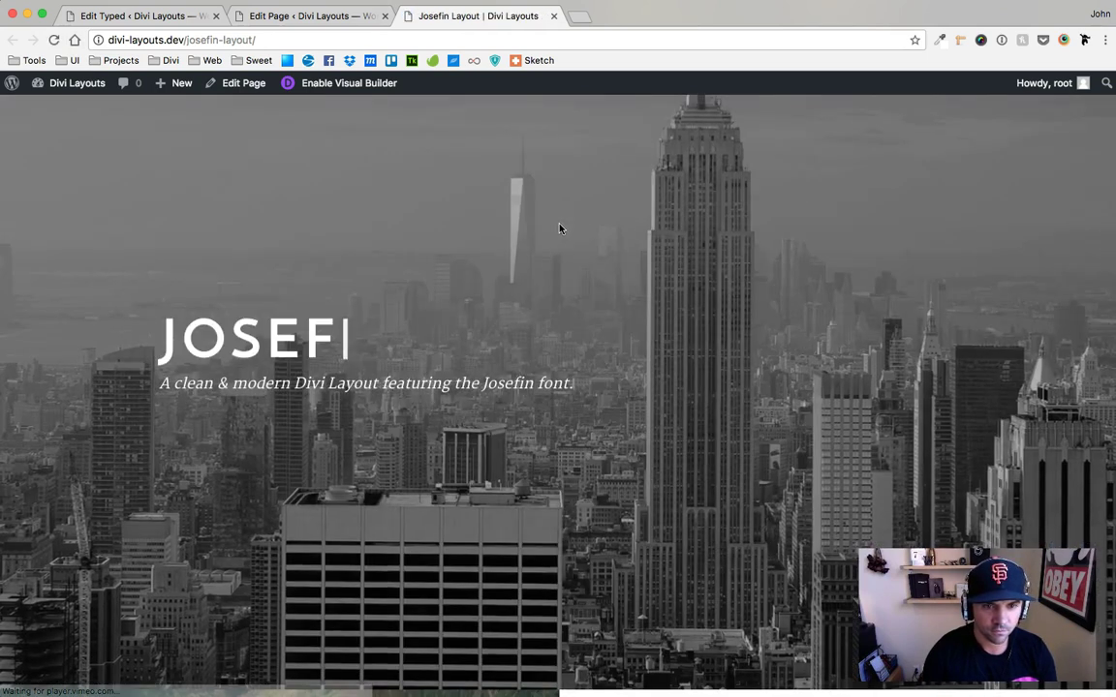
# Step: Copy the plus icon's character from the live page's feature blurbs into the Site Headline entry's Cursor Char and update the entry
pyautogui.scroll(-10, 733, 350)
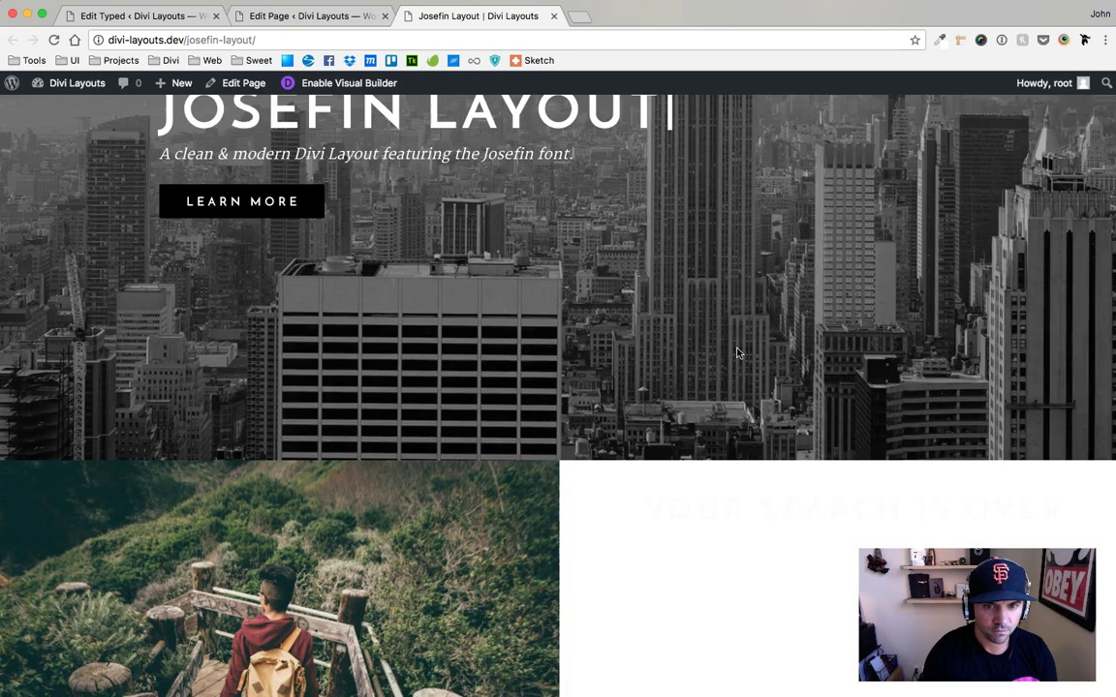
pyautogui.scroll(-15, 734, 349)
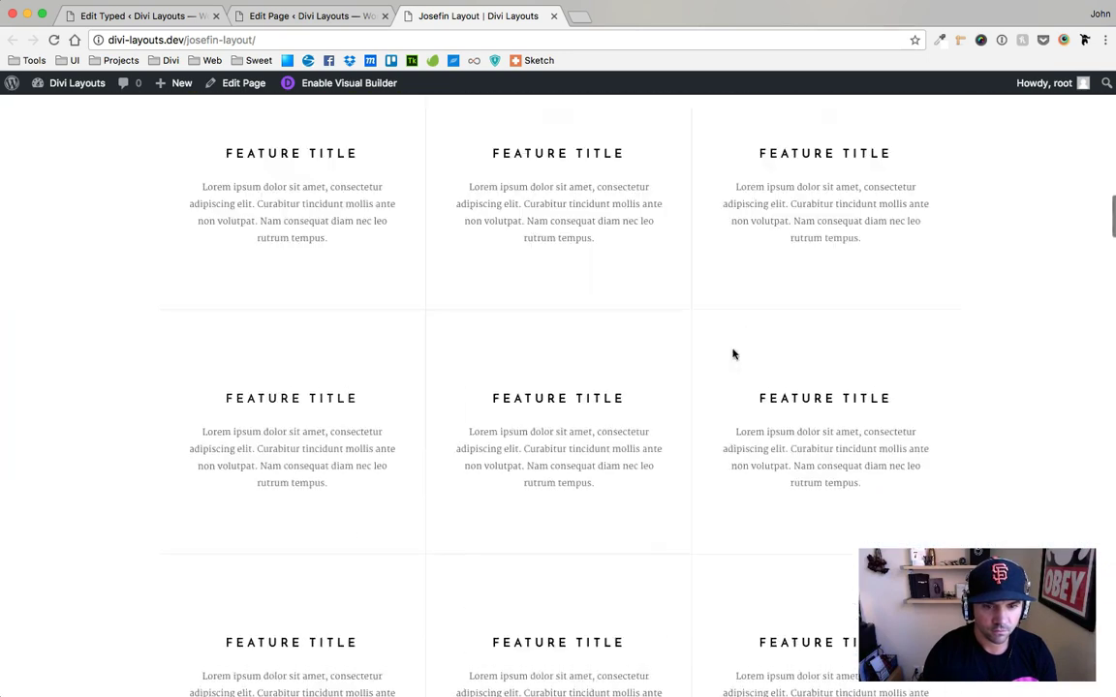
pyautogui.scroll(5, 723, 351)
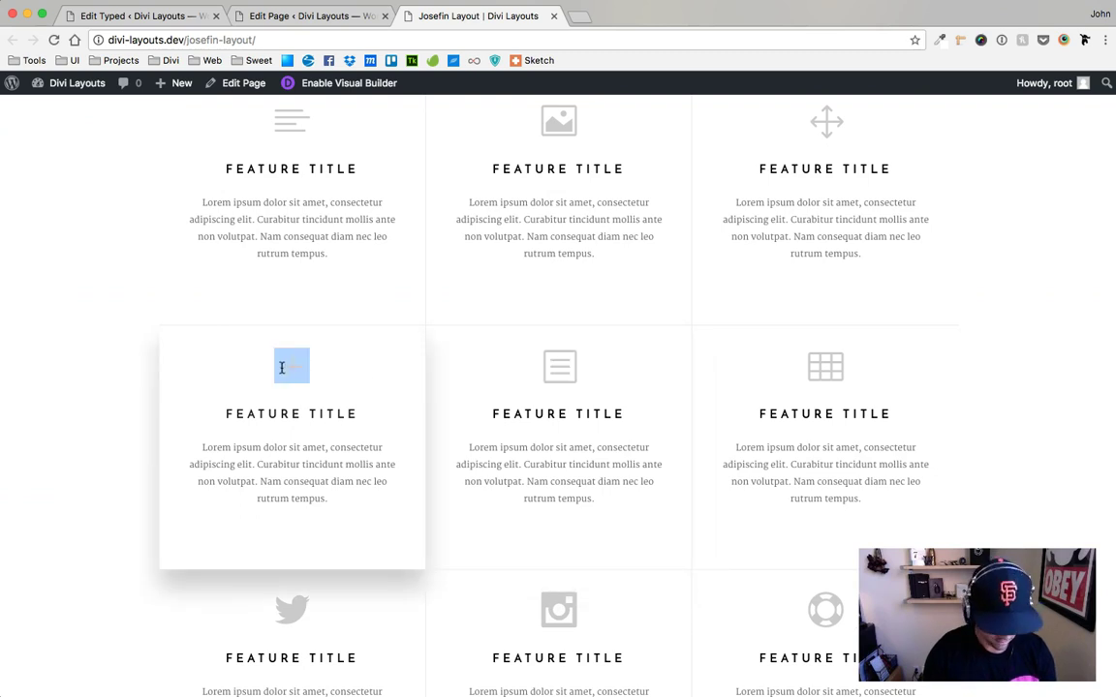
pyautogui.click(136, 17)
pyautogui.scroll(-5, 461, 496)
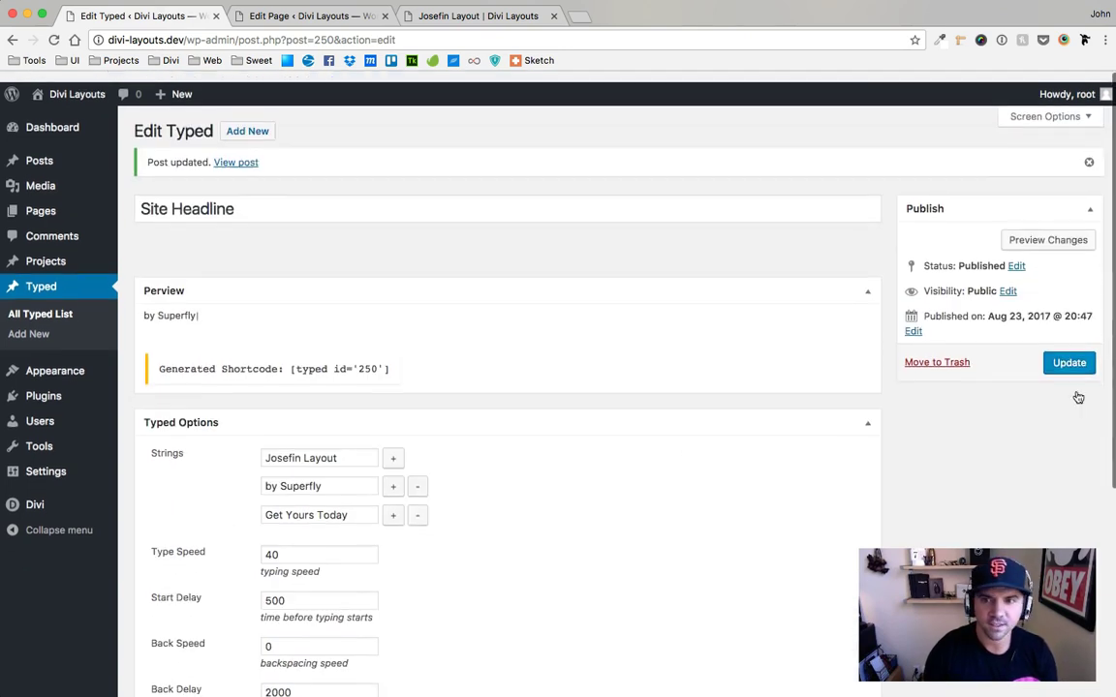
pyautogui.click(1069, 351)
# Step: Reload the live Josefin Layout page and check the headline with the pasted cursor character
pyautogui.click(444, 18)
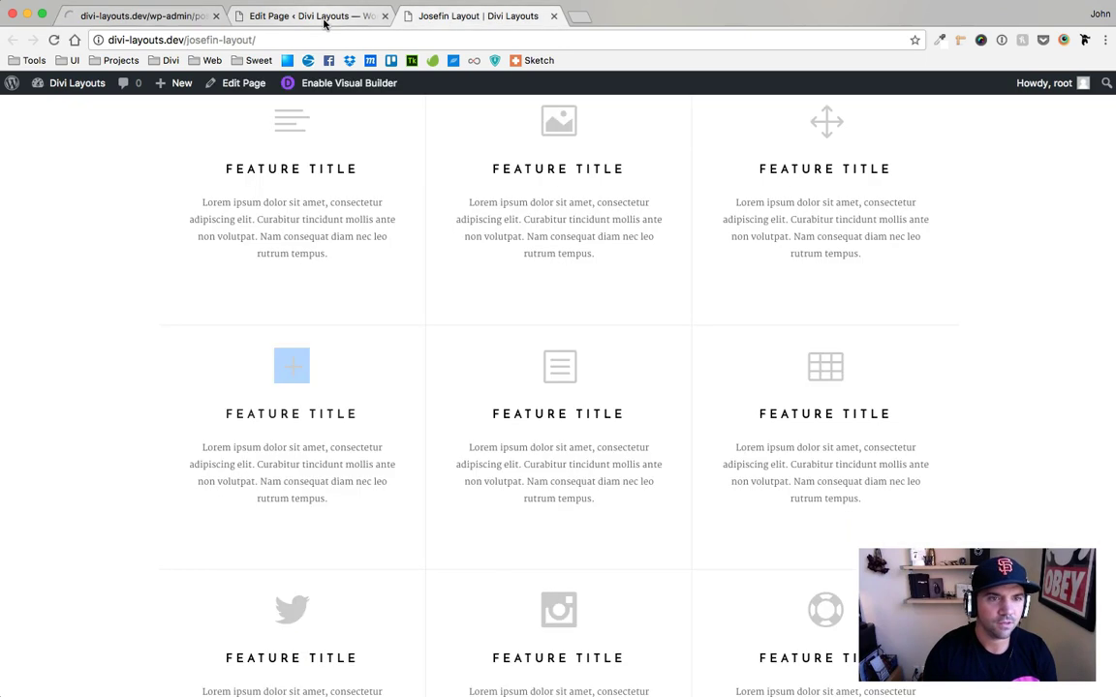
pyautogui.click(325, 20)
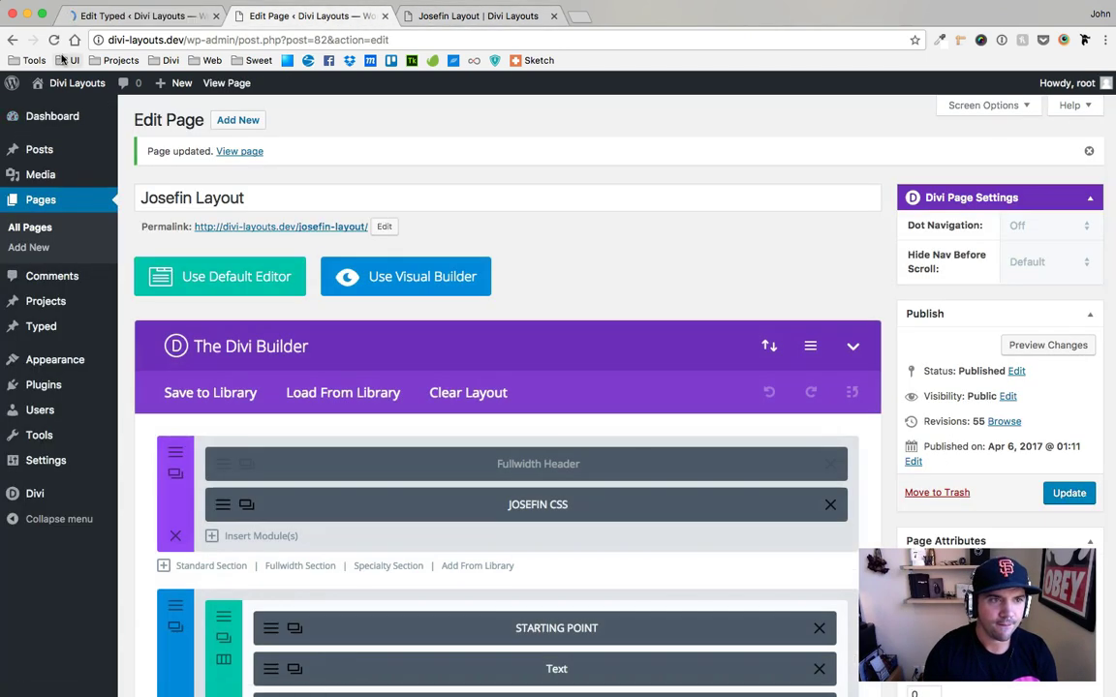
pyautogui.click(402, 16)
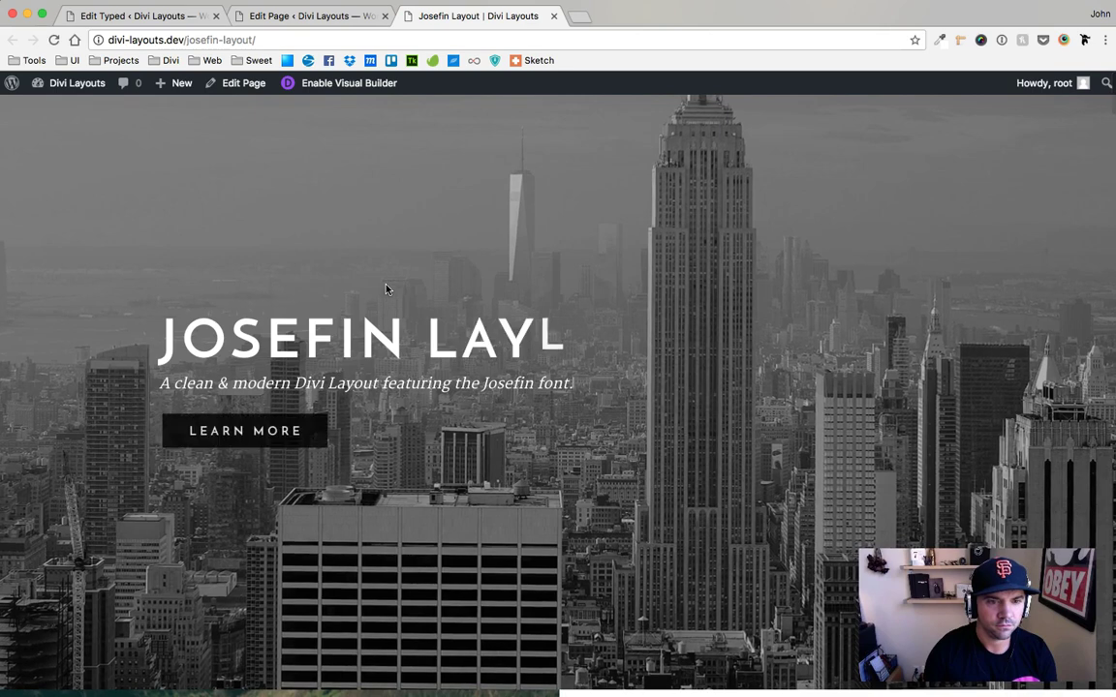
# Step: Inspect the plus icon in the features section and copy its font-family: "ETmodules" declaration from the .et-pb-icon rule
pyautogui.scroll(-15, 385, 288)
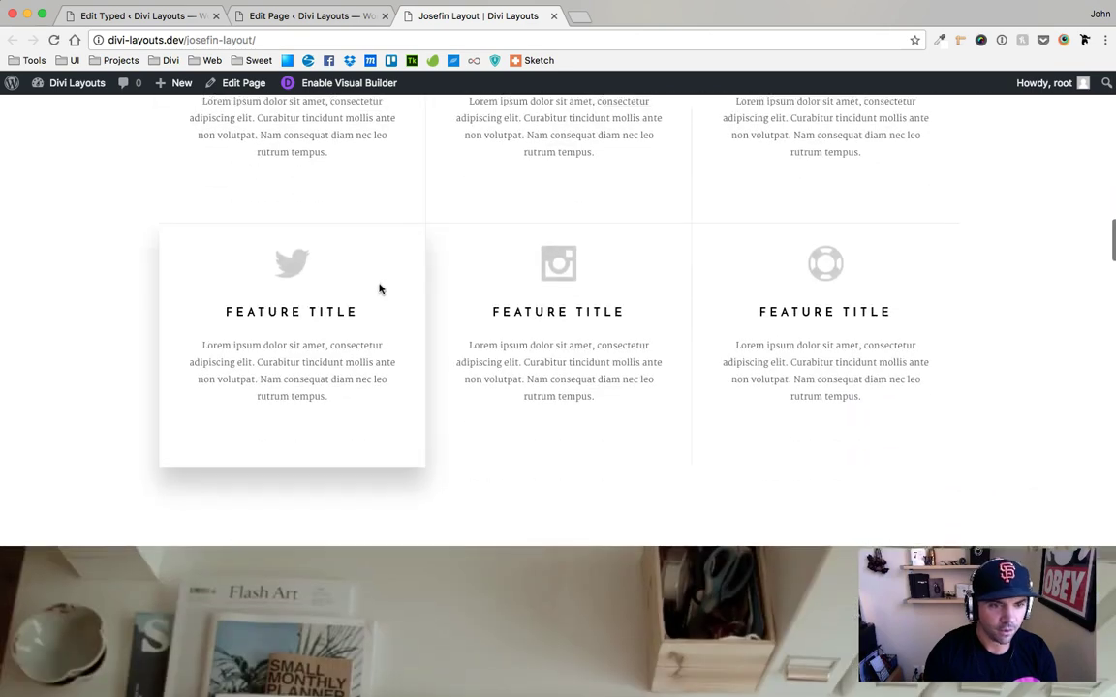
pyautogui.doubleClick(286, 402)
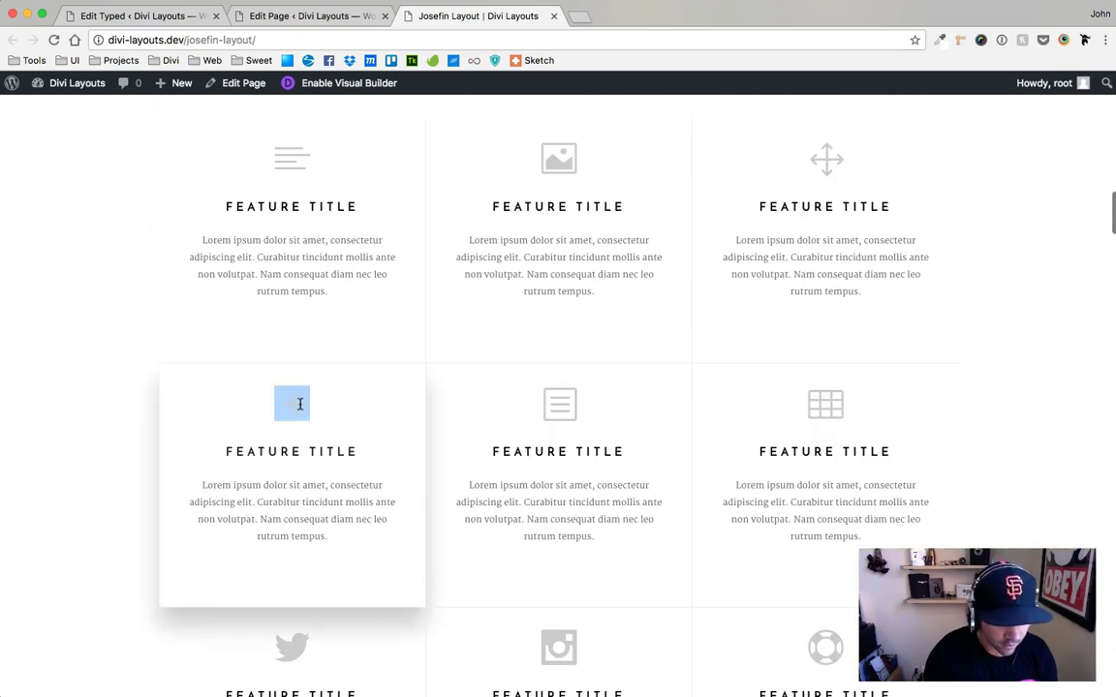
pyautogui.rightClick(291, 403)
pyautogui.press('Escape')
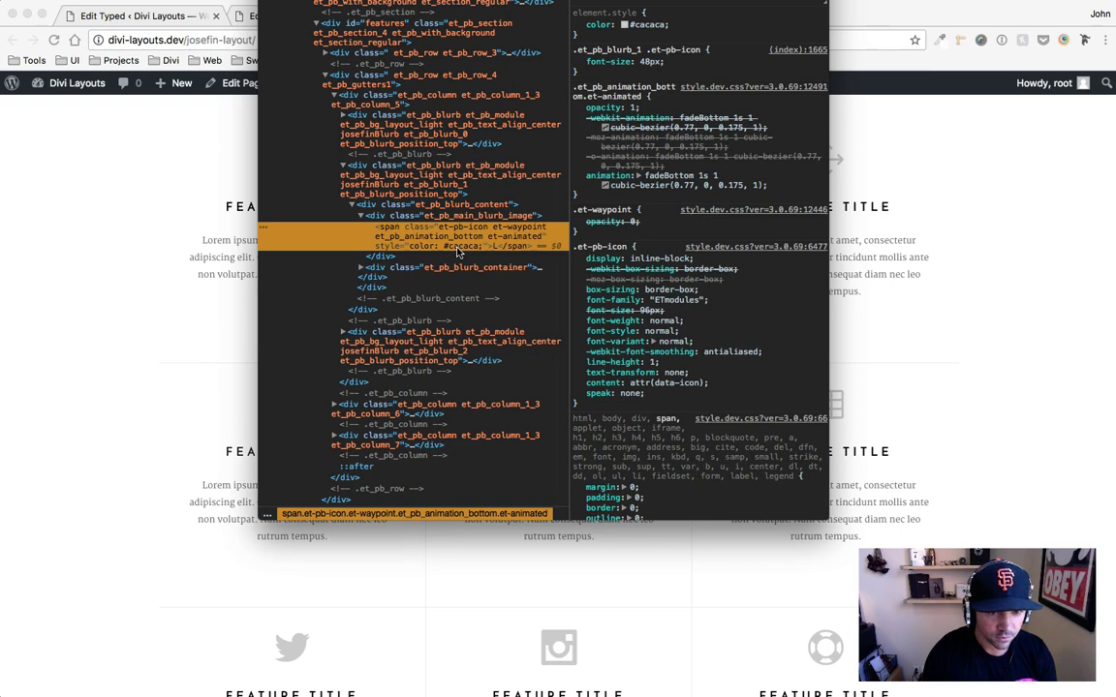
pyautogui.doubleClick(468, 249)
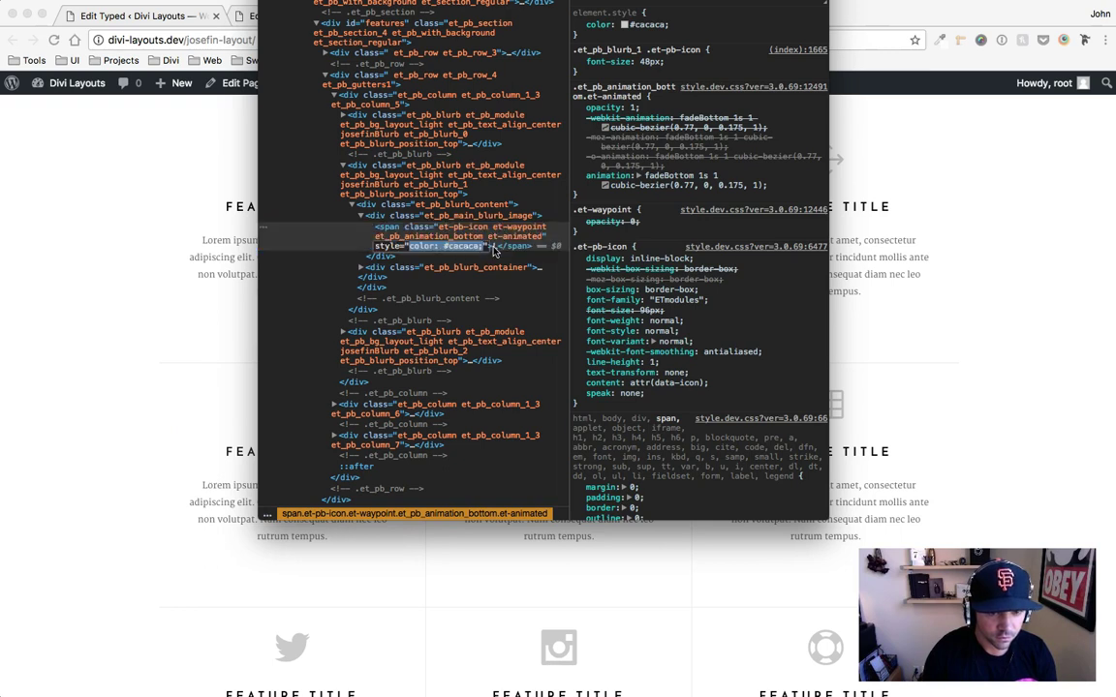
pyautogui.click(511, 235)
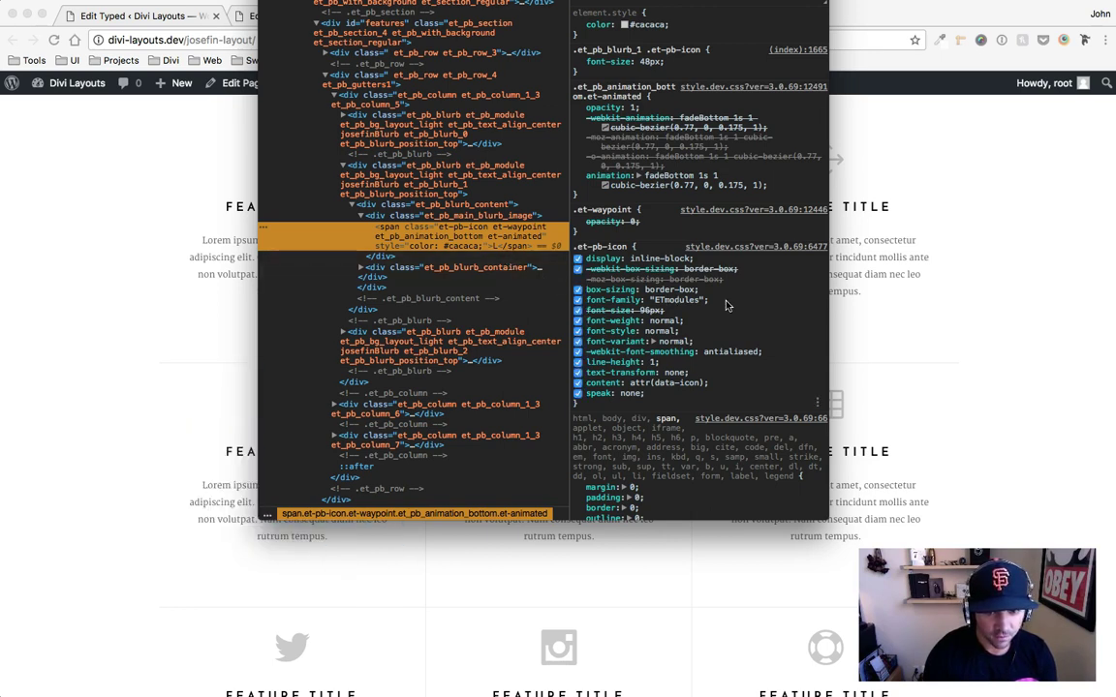
pyautogui.moveTo(727, 306); pyautogui.dragTo(677, 301)
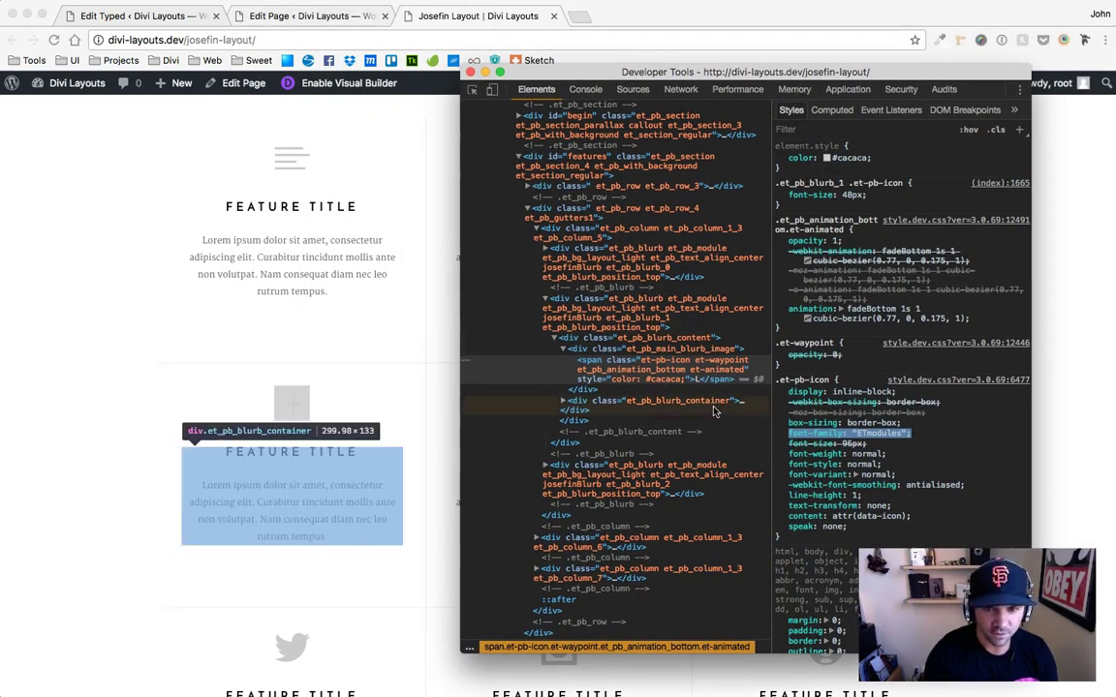
# Step: Add font-family: "ETmodules"; to the .typed-div-250 .typed-cursor rule in the Josefin Layout page's Custom CSS, save and update the page
pyautogui.click(299, 19)
pyautogui.scroll(-3, 520, 353)
pyautogui.scroll(3, 678, 358)
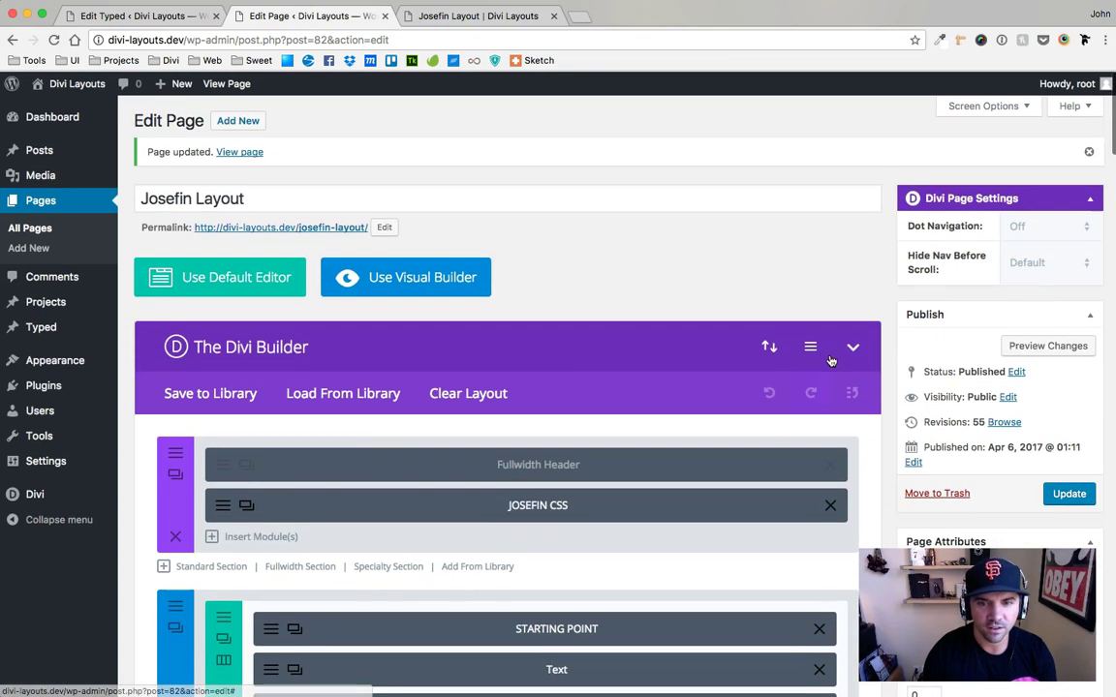
pyautogui.click(810, 347)
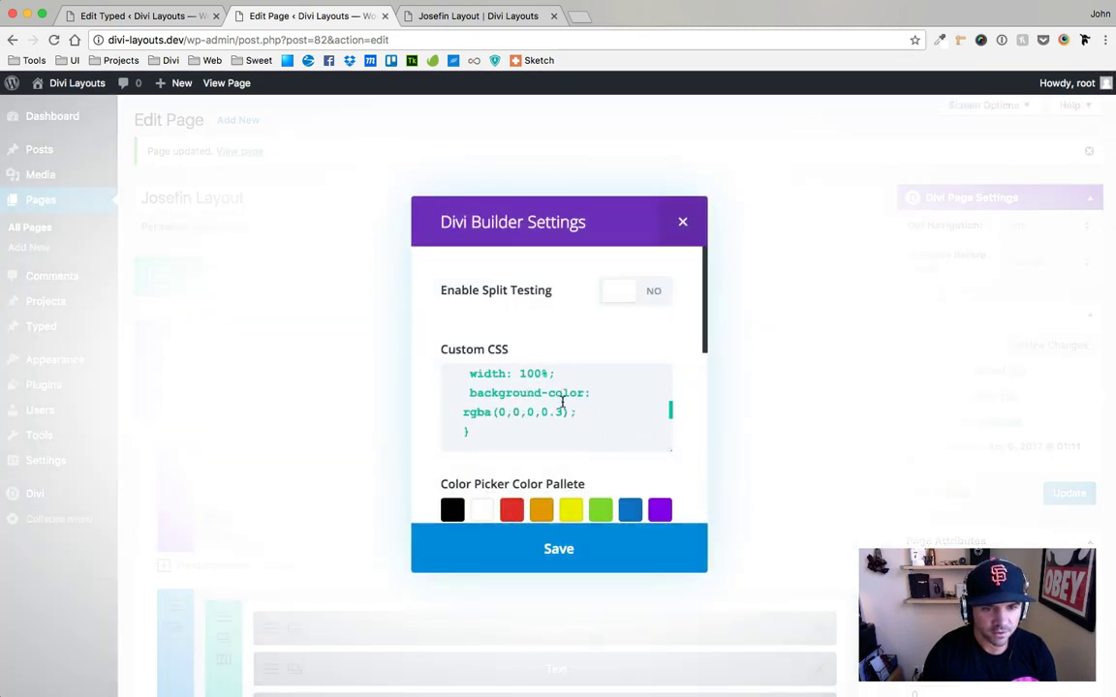
pyautogui.scroll(-5, 562, 402)
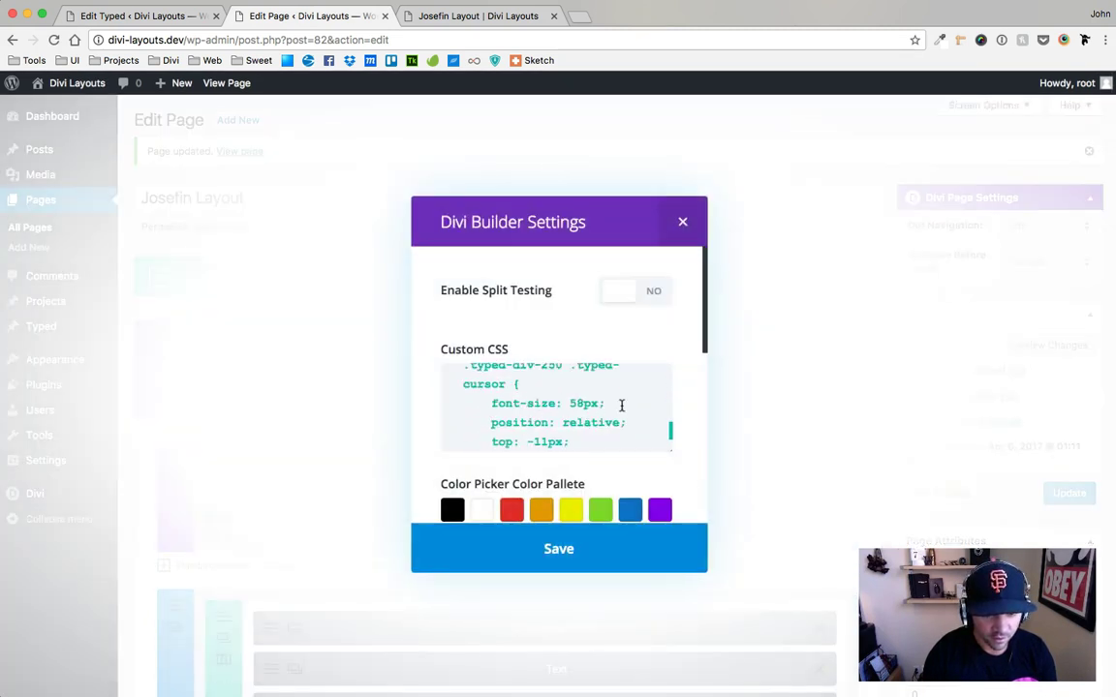
pyautogui.click(520, 387)
pyautogui.press('Return')
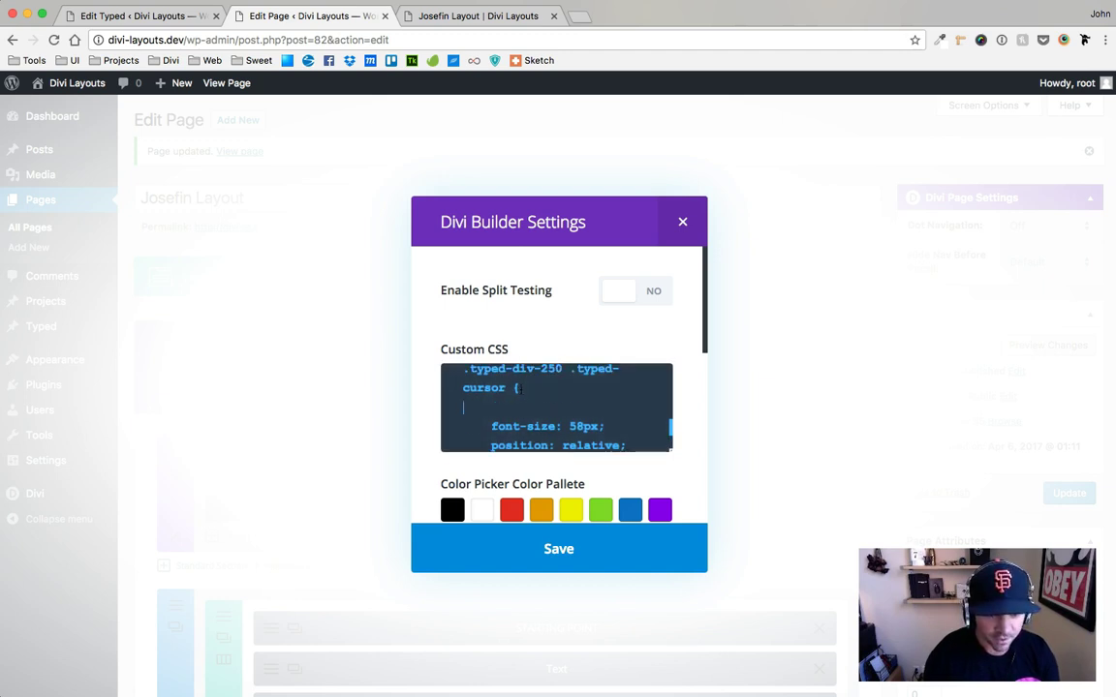
pyautogui.write('font-family: "ETmodules";')
pyautogui.click(558, 549)
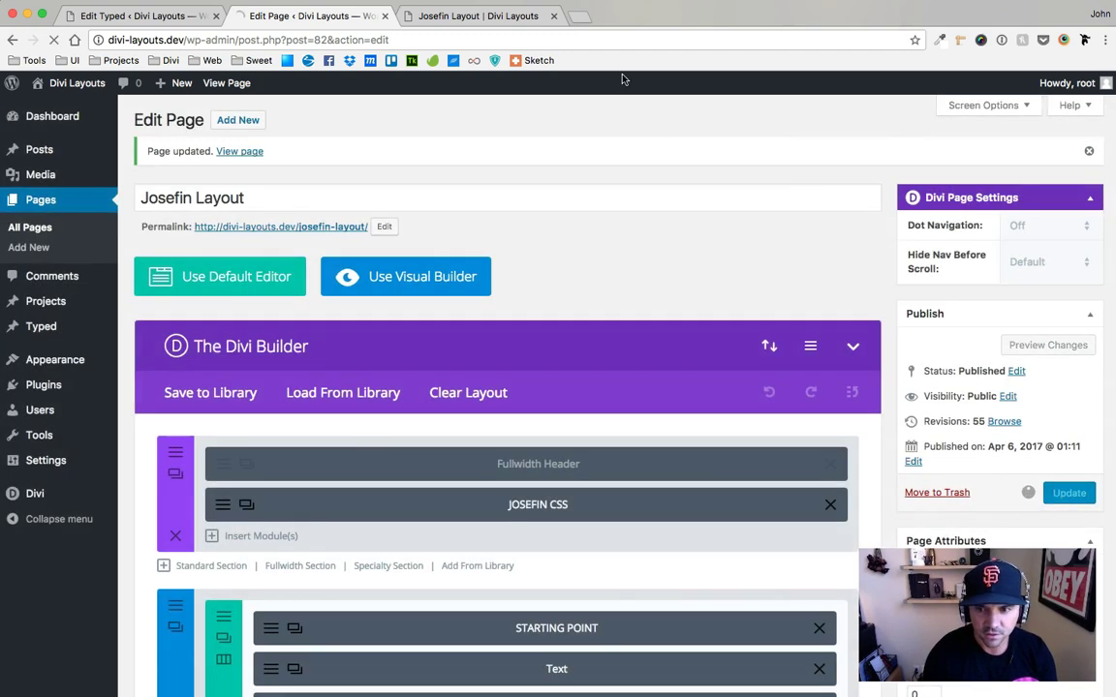
# Step: Reload the live Josefin Layout page and check the headline's plus-icon cursor
pyautogui.click(478, 16)
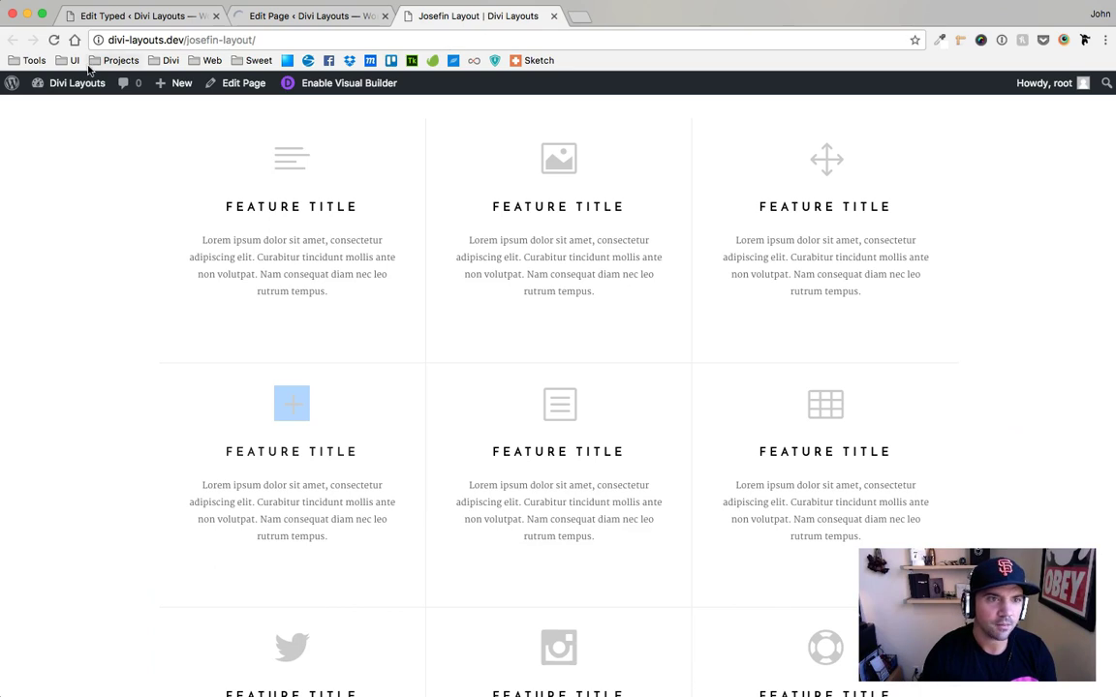
pyautogui.press('super+r')
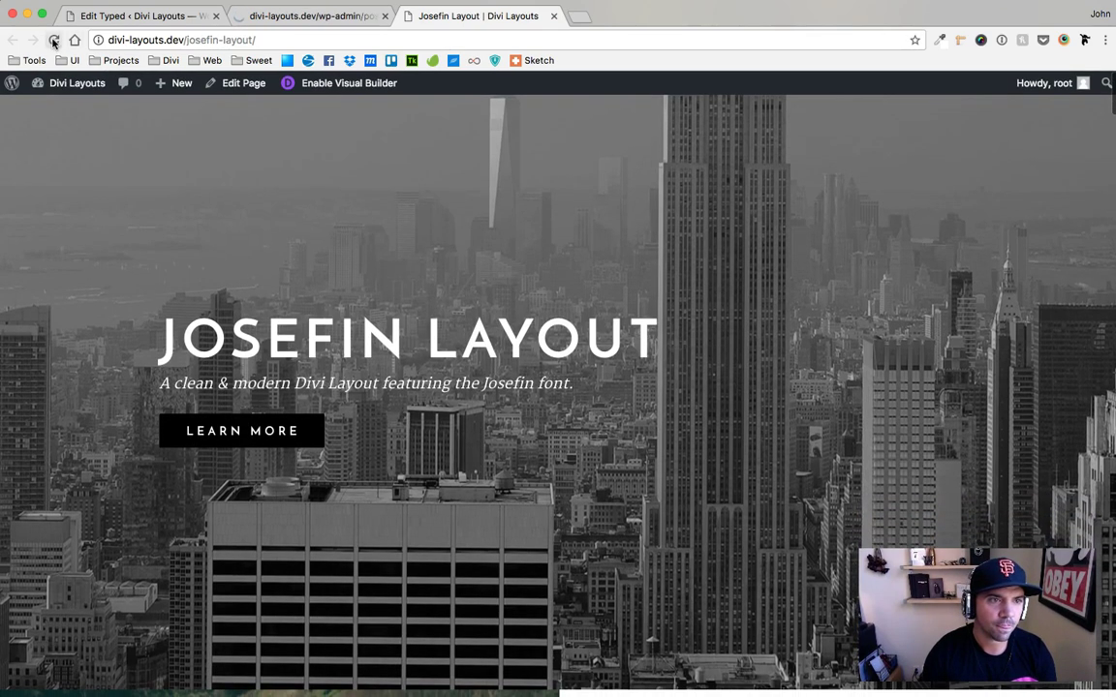
pyautogui.click(53, 40)
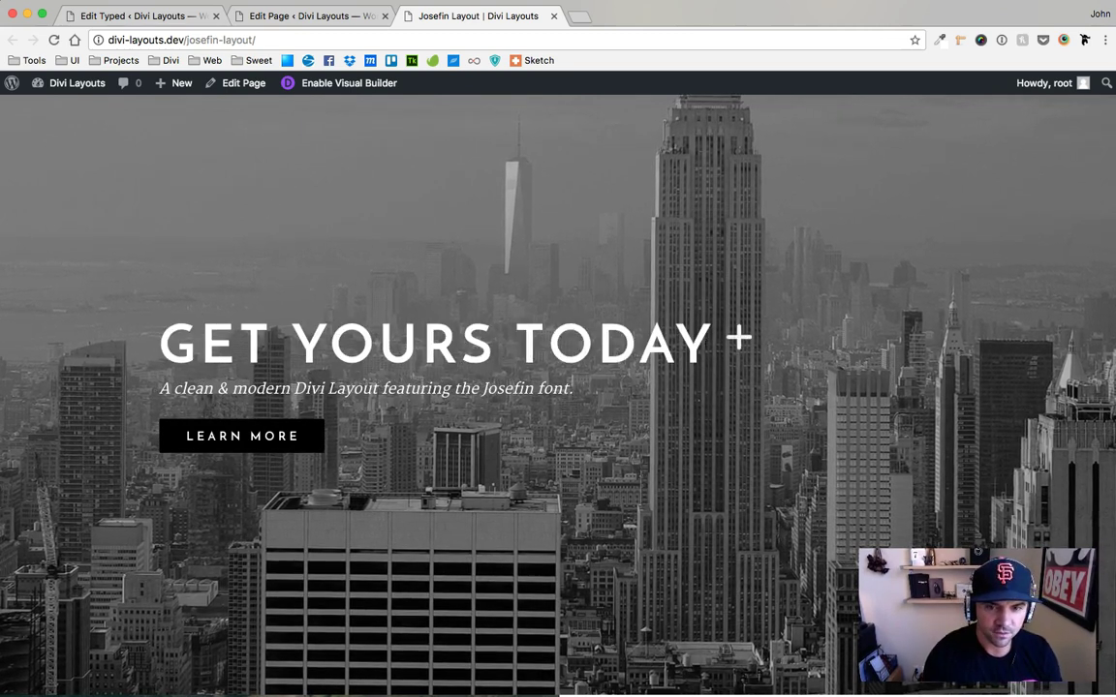
# Step: Inspect the animated headline's plus cursor and select its typed-cursor span to view the CSS rules
pyautogui.rightClick(728, 334)
pyautogui.click(806, 457)
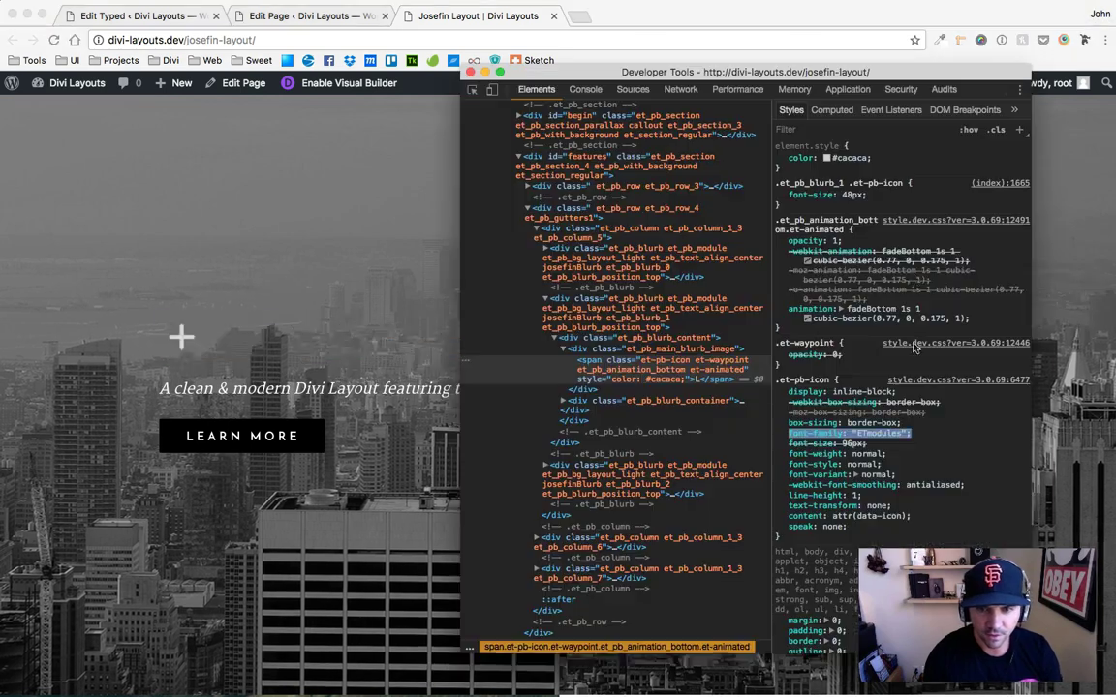
pyautogui.moveTo(805, 67); pyautogui.dragTo(949, 76)
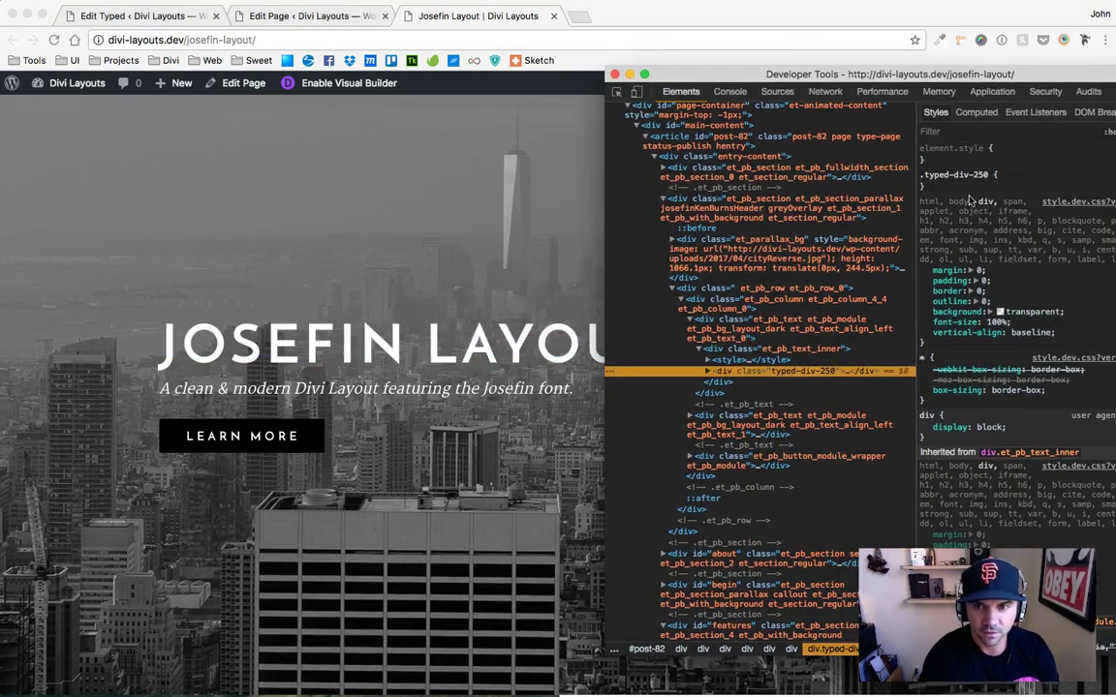
pyautogui.click(707, 371)
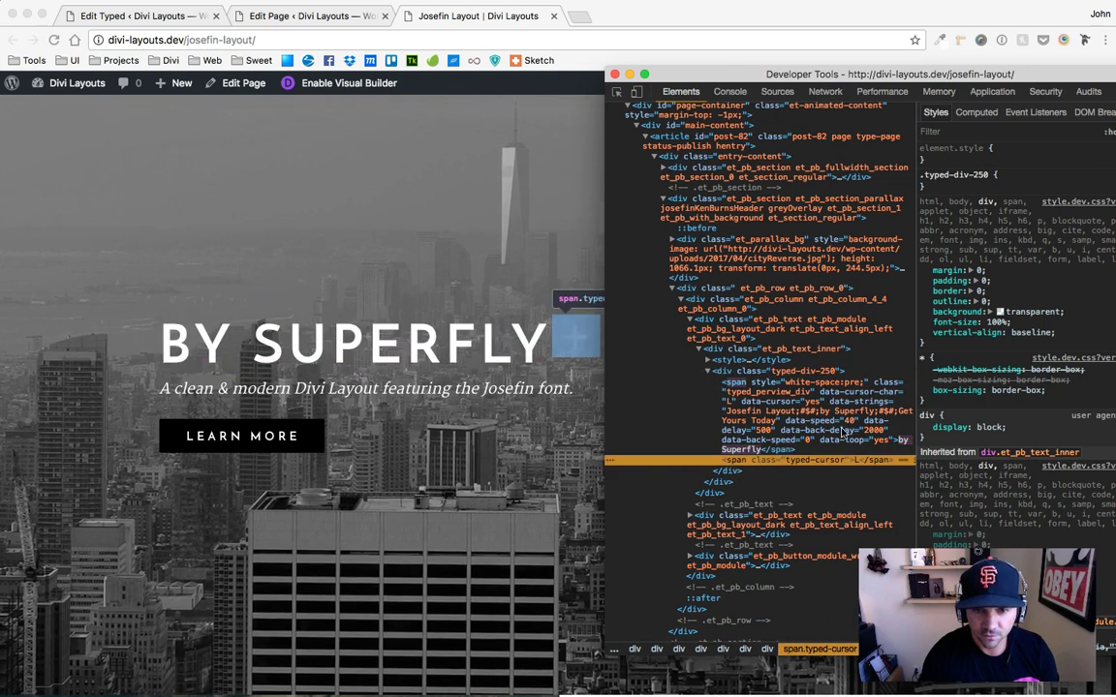
pyautogui.click(760, 461)
# Step: Test the icon cursor's vertical alignment by adjusting the inspected .typed-div-250 .typed-cursor rule's top value to -3px
pyautogui.click(970, 218)
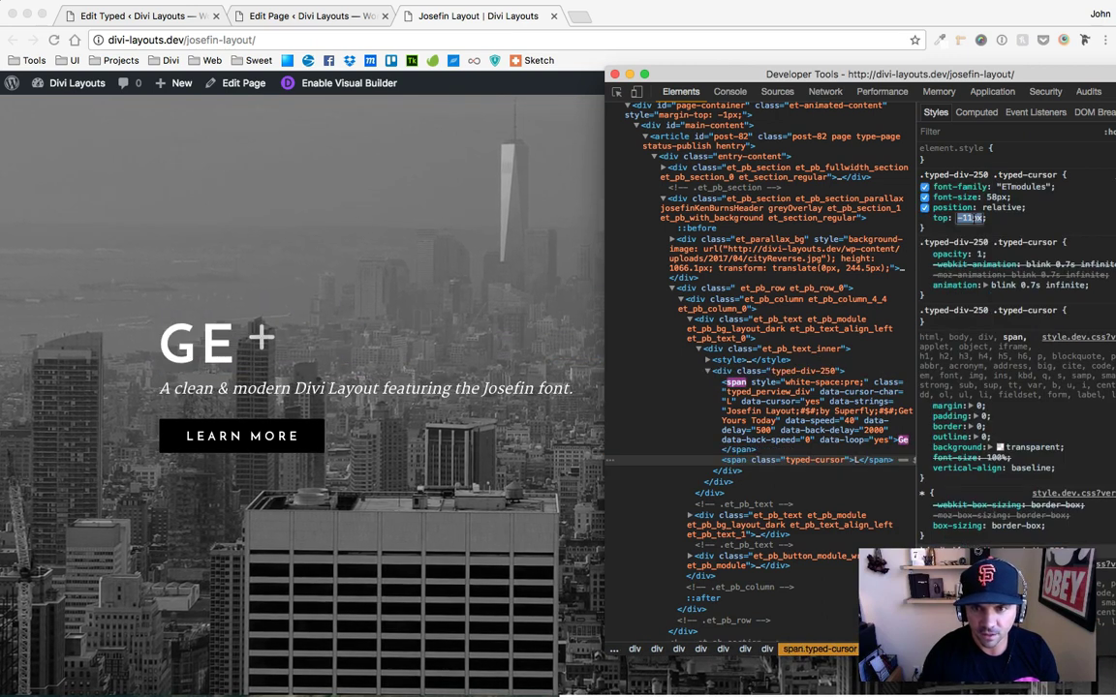
pyautogui.press('Down')
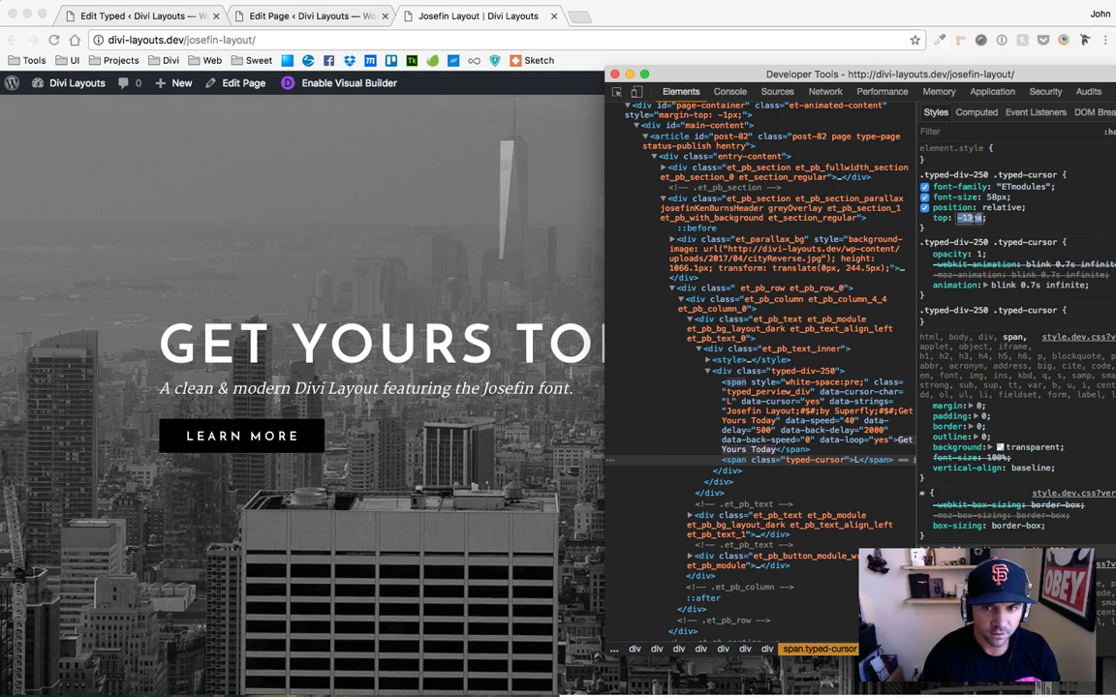
pyautogui.press('Up')
pyautogui.press('Up')
pyautogui.press('Up')
pyautogui.press('Up')
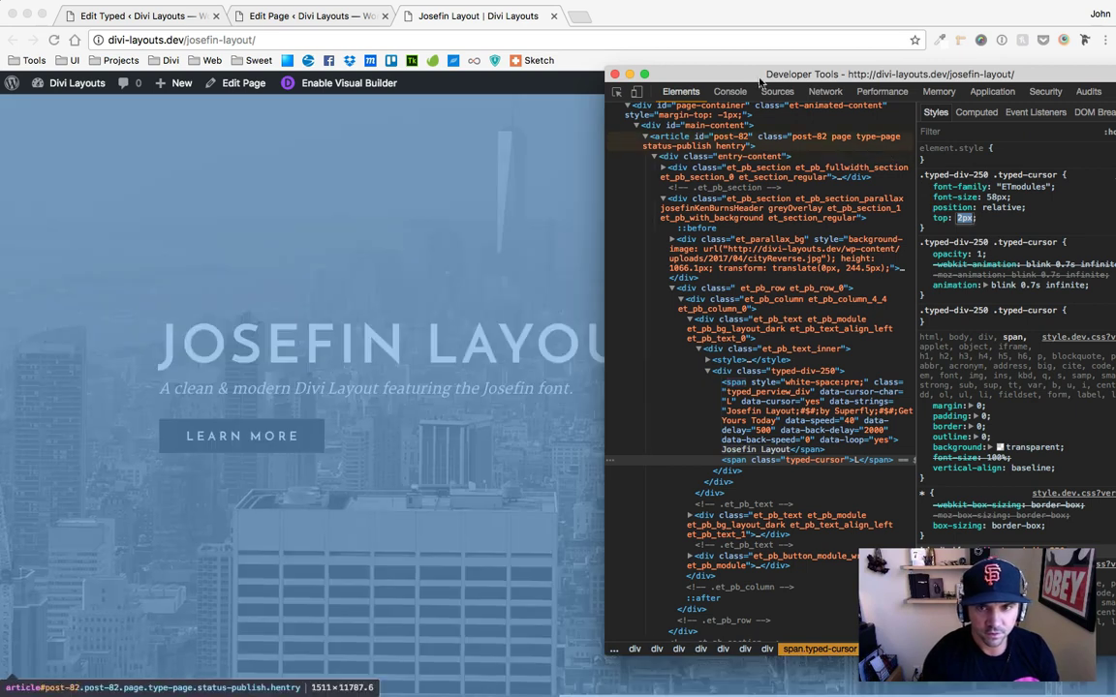
pyautogui.moveTo(753, 77); pyautogui.dragTo(954, 88)
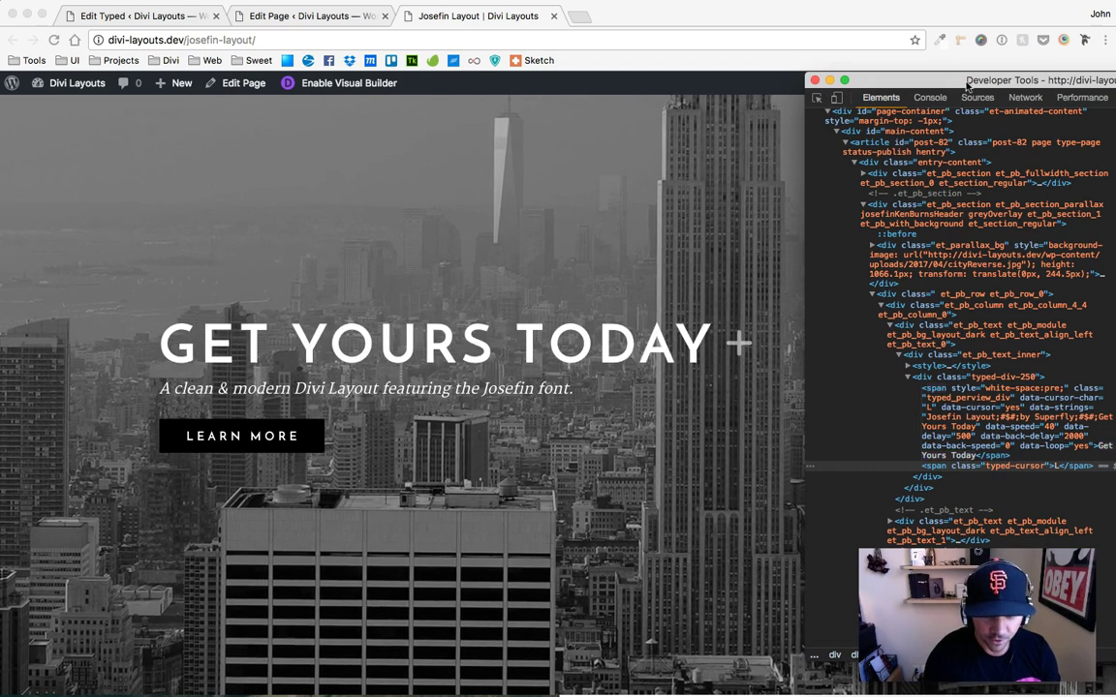
pyautogui.moveTo(1104, 81); pyautogui.dragTo(1005, 97)
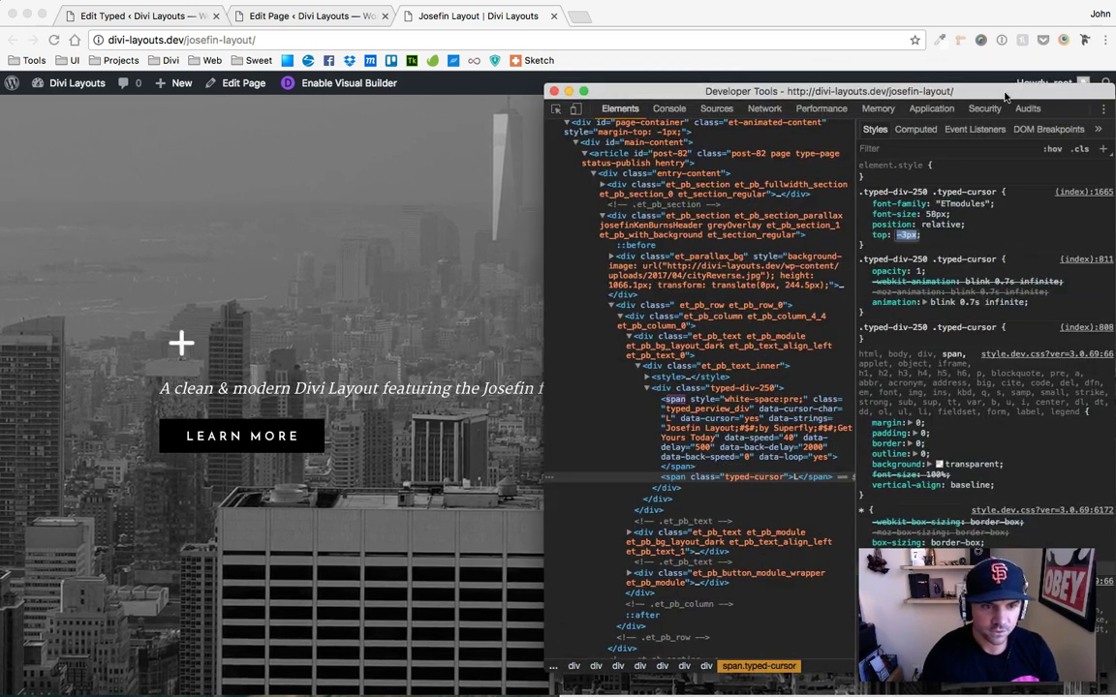
pyautogui.click(450, 69)
# Step: Remove the font-family: "ETmodules"; declaration from the .typed-cursor rule in the page's Custom CSS, save and update the page
pyautogui.click(310, 16)
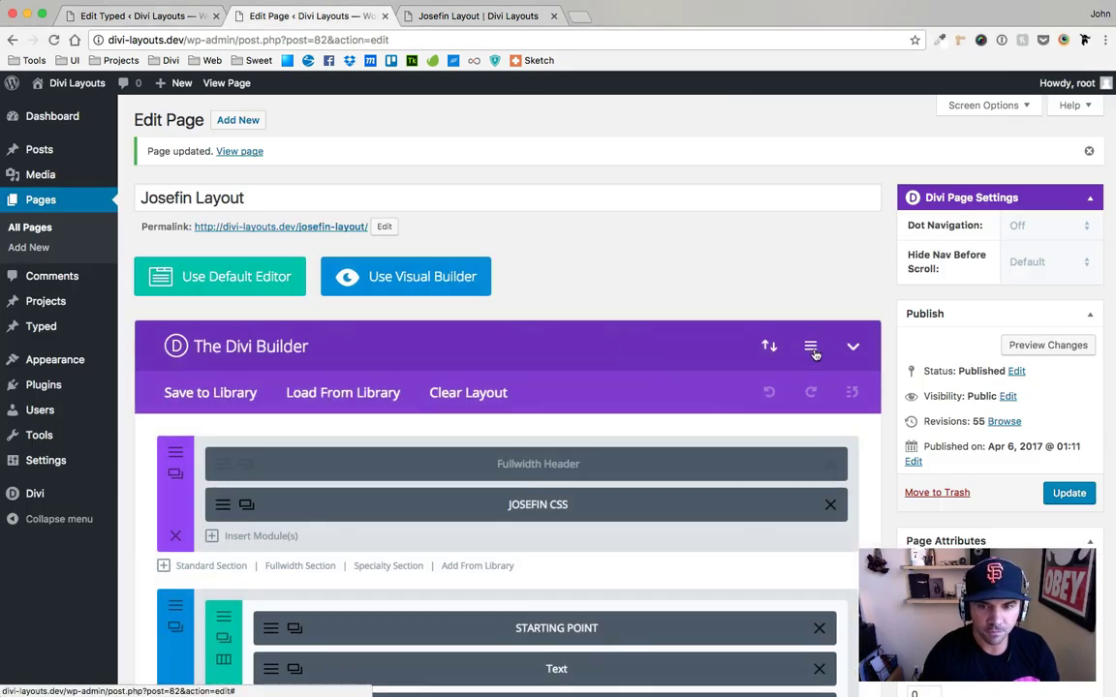
pyautogui.click(799, 380)
pyautogui.scroll(-5, 593, 426)
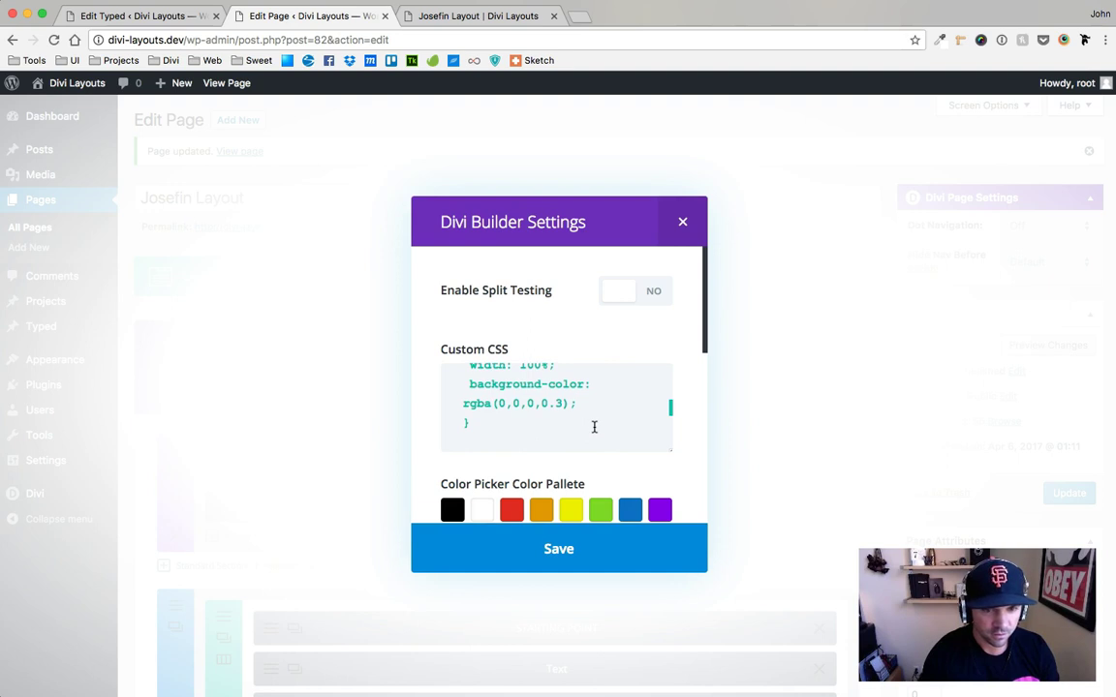
pyautogui.scroll(6, 591, 423)
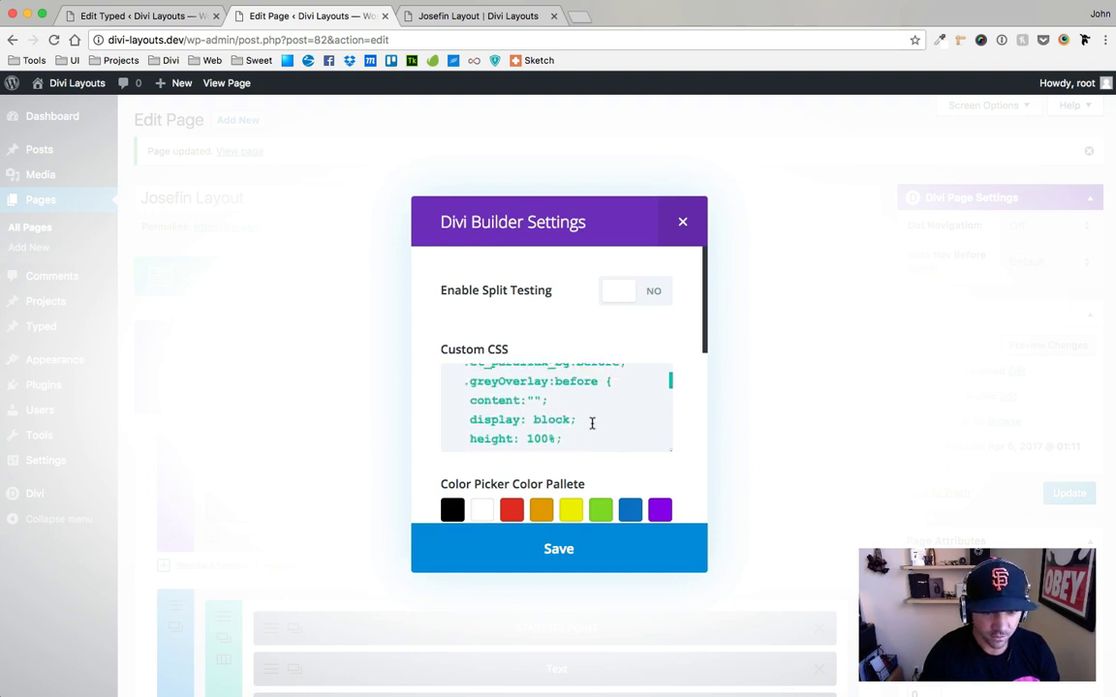
pyautogui.scroll(-6, 592, 424)
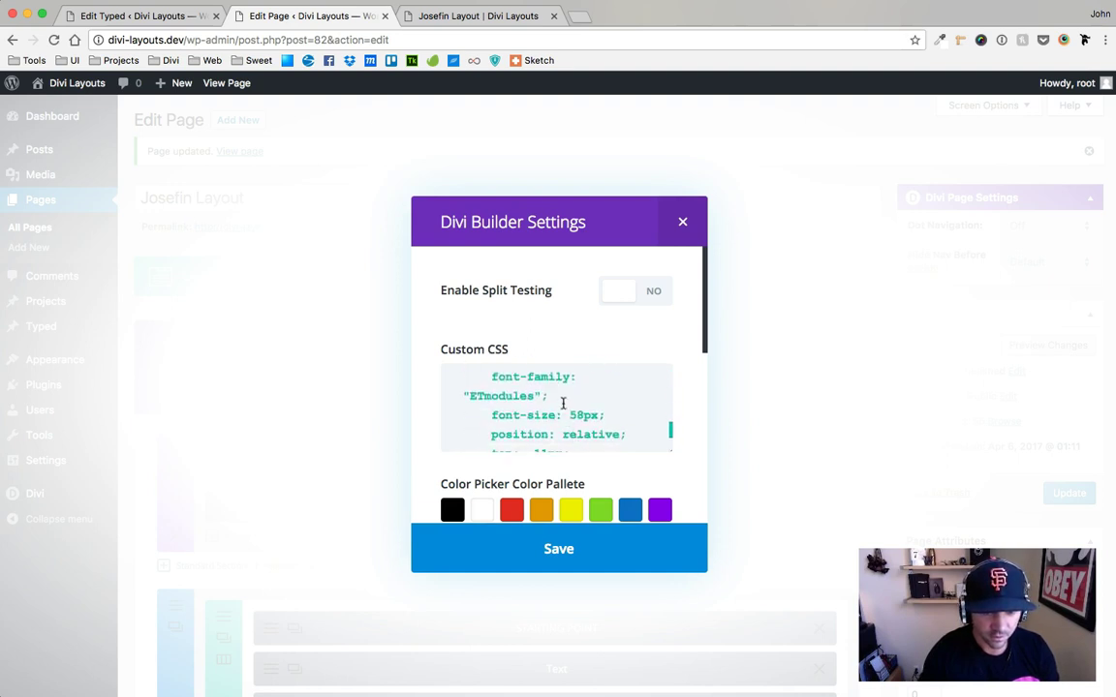
pyautogui.moveTo(547, 399); pyautogui.dragTo(457, 378)
pyautogui.press('BackSpace')
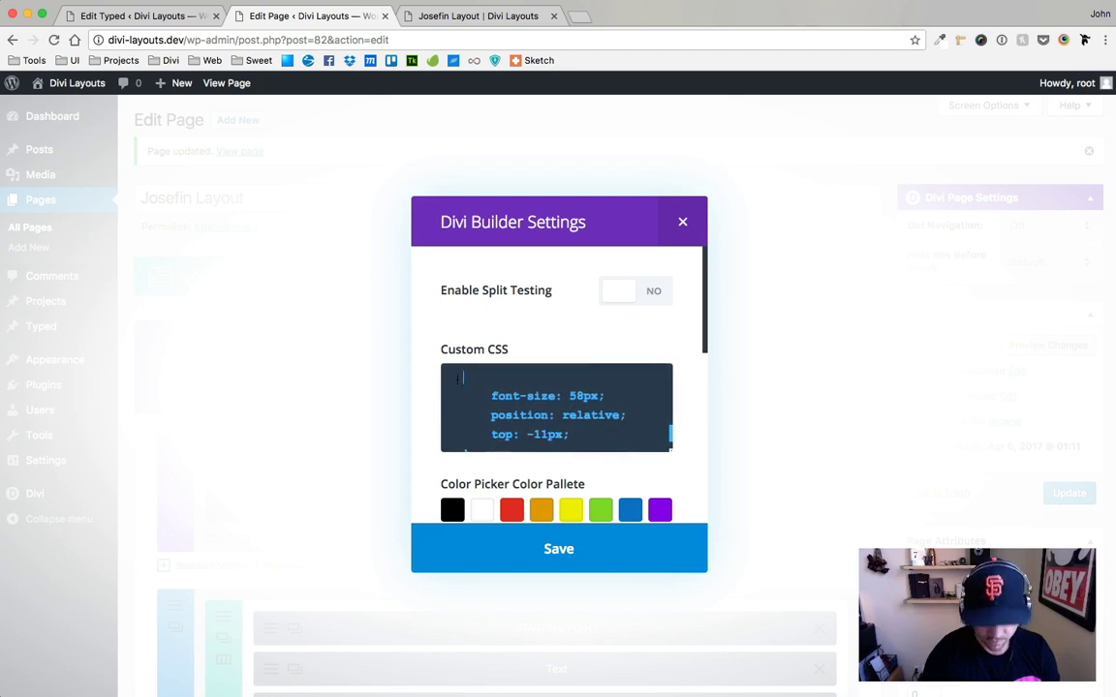
pyautogui.click(569, 540)
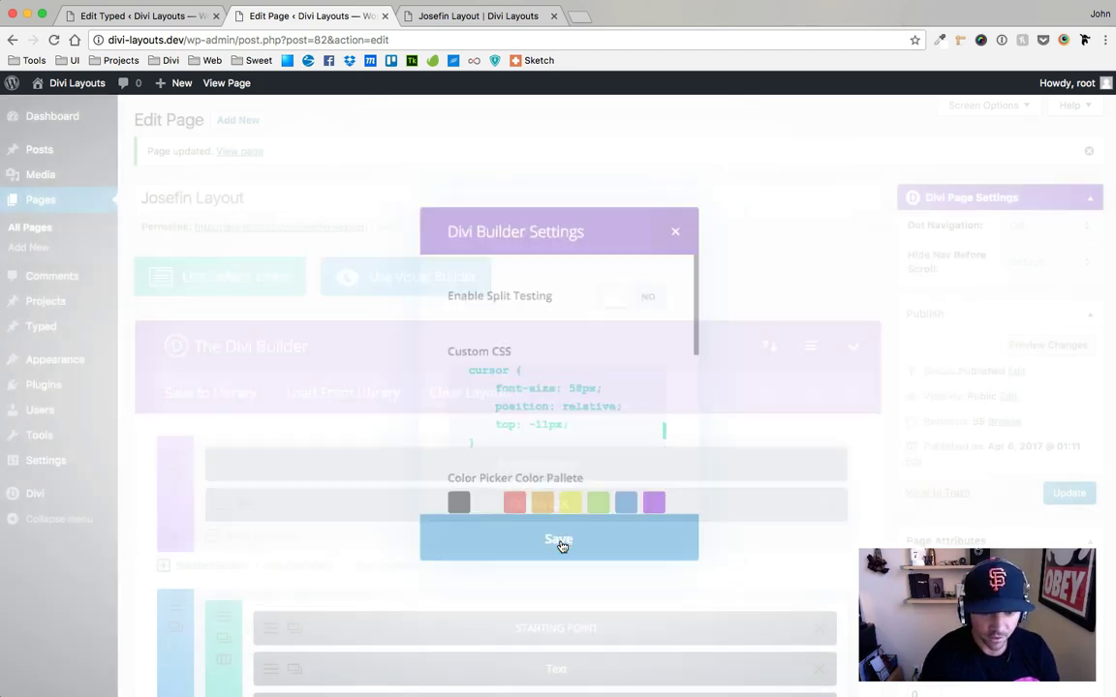
pyautogui.click(1070, 495)
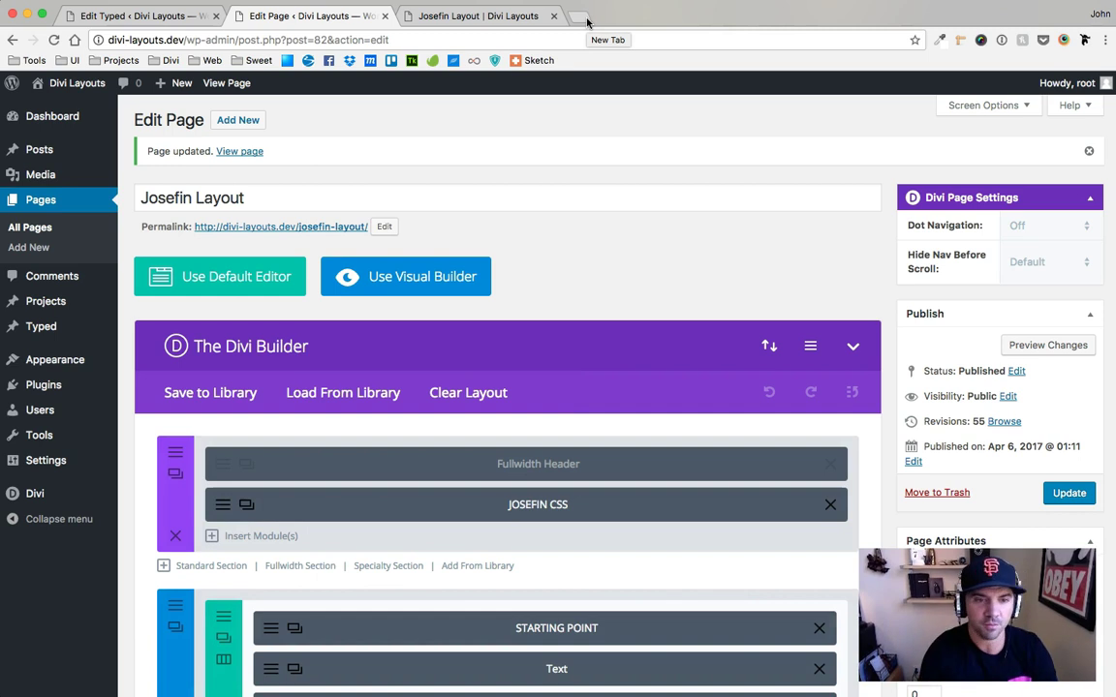
# Step: Set the Site Headline entry's Cursor Char to |, update the entry and reload the live page
pyautogui.click(157, 17)
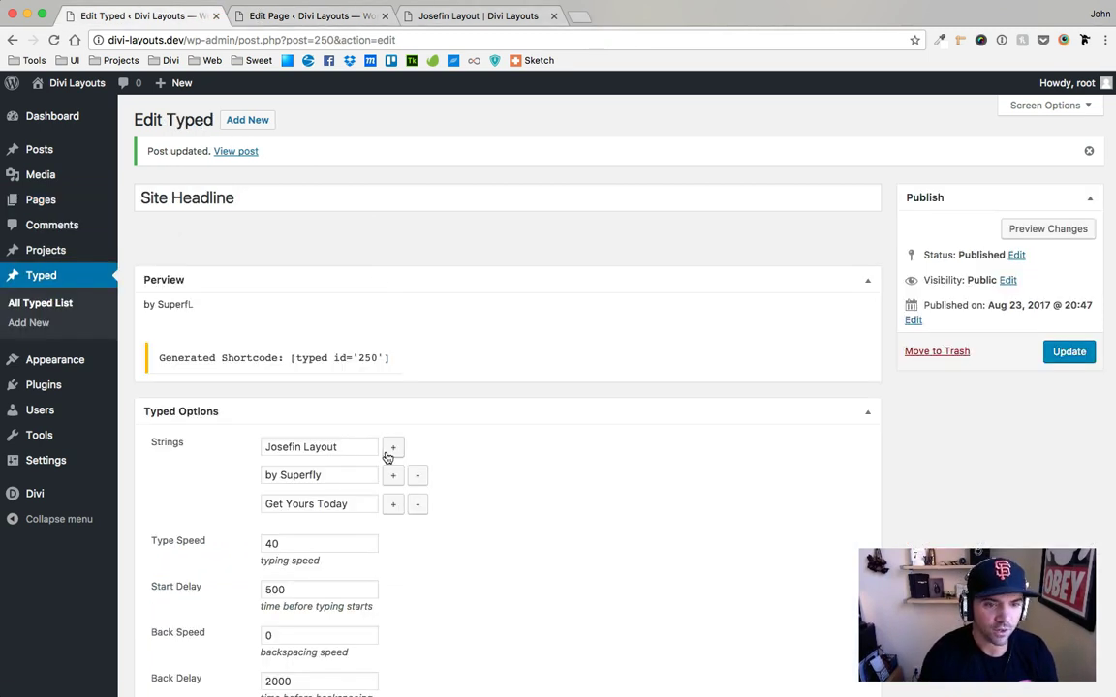
pyautogui.scroll(-5, 436, 445)
pyautogui.click(190, 505)
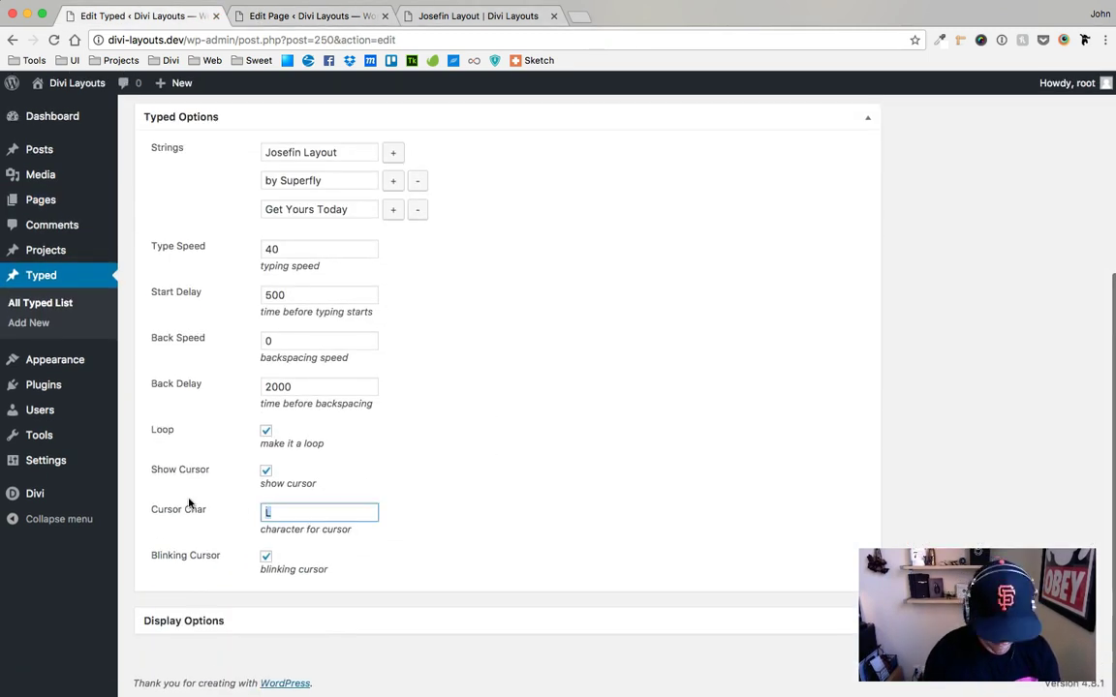
pyautogui.scroll(5, 941, 376)
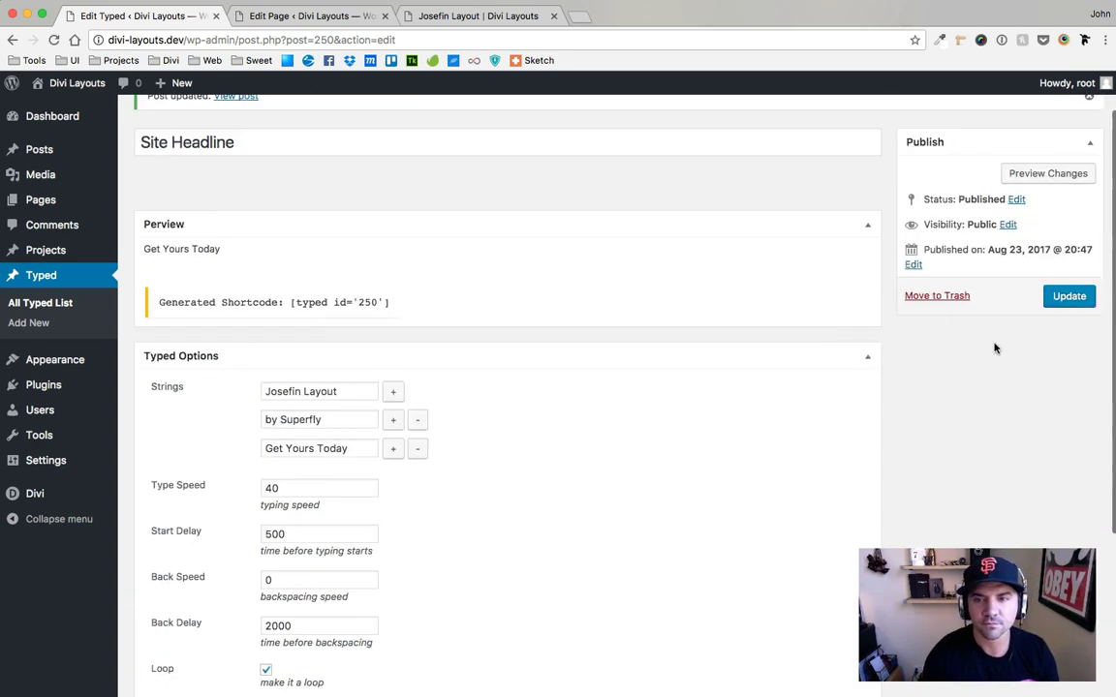
pyautogui.click(1069, 352)
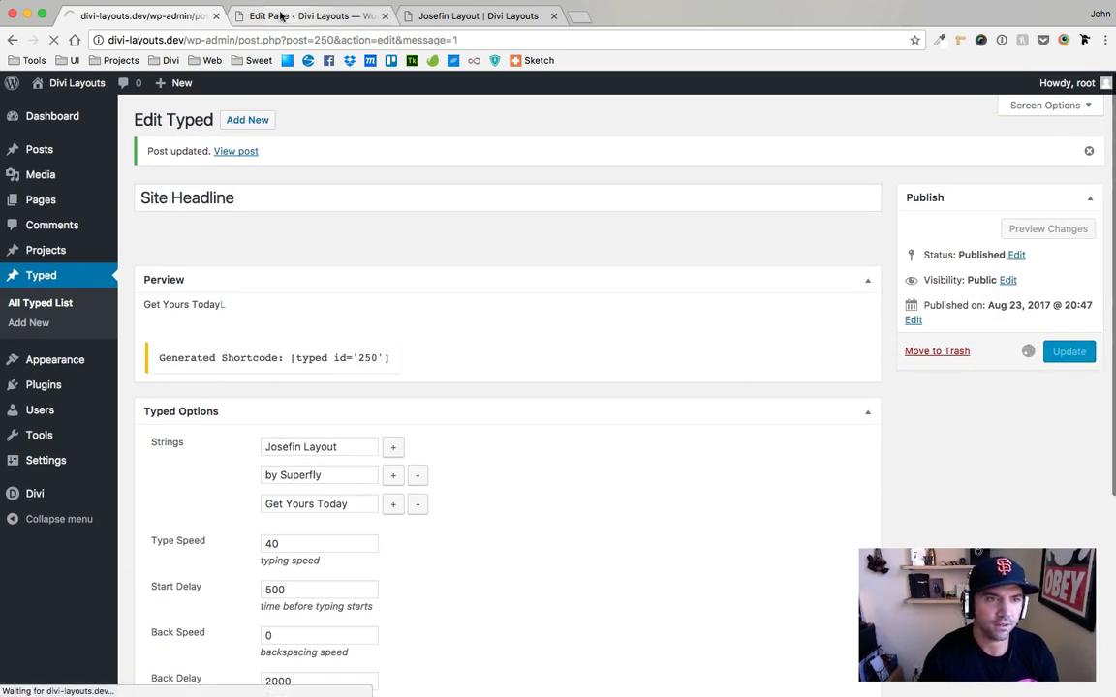
pyautogui.click(478, 16)
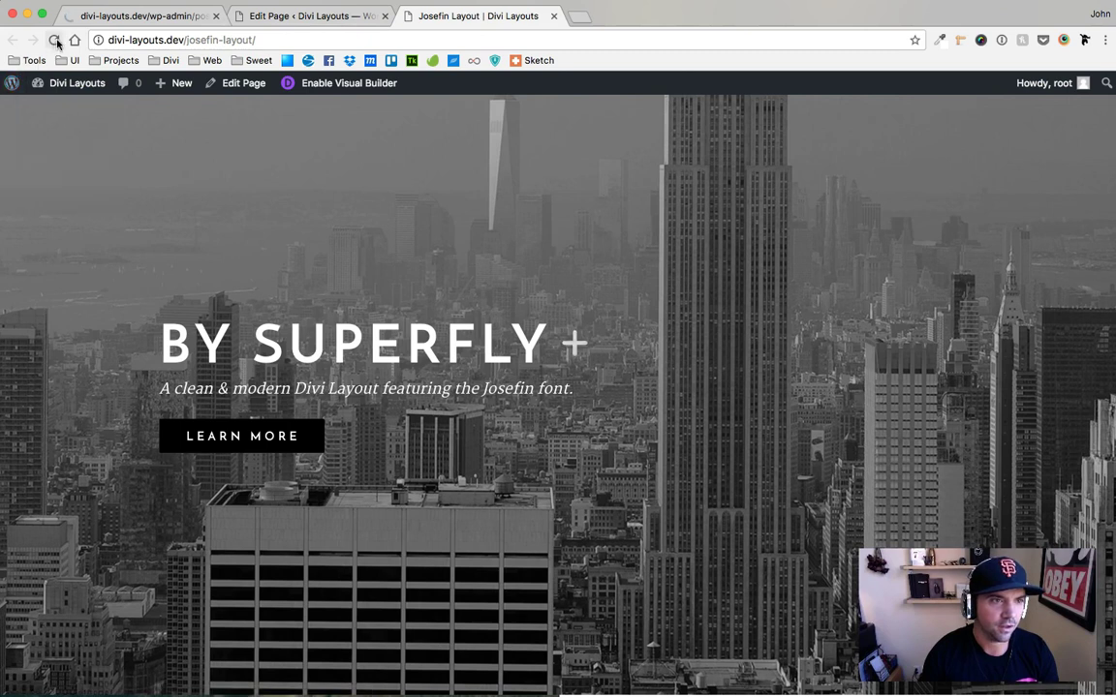
pyautogui.click(55, 41)
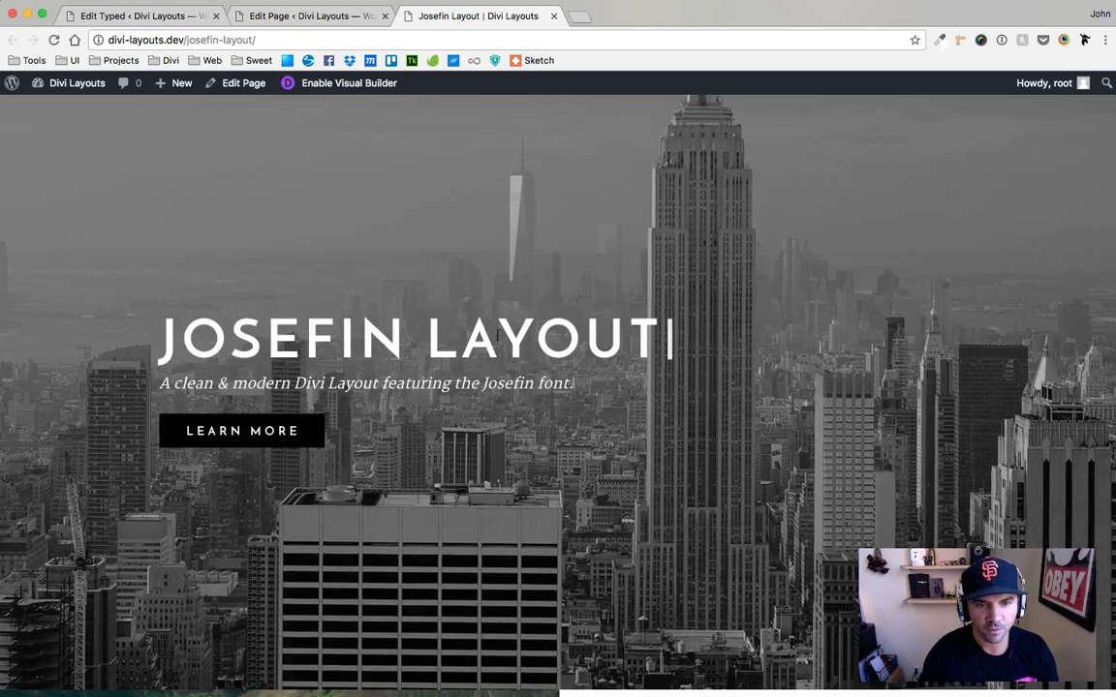
# Step: Search the web for typed.js, open its GitHub repository and look through the README's setup and customization examples
pyautogui.click(578, 16)
pyautogui.write('typed.js')
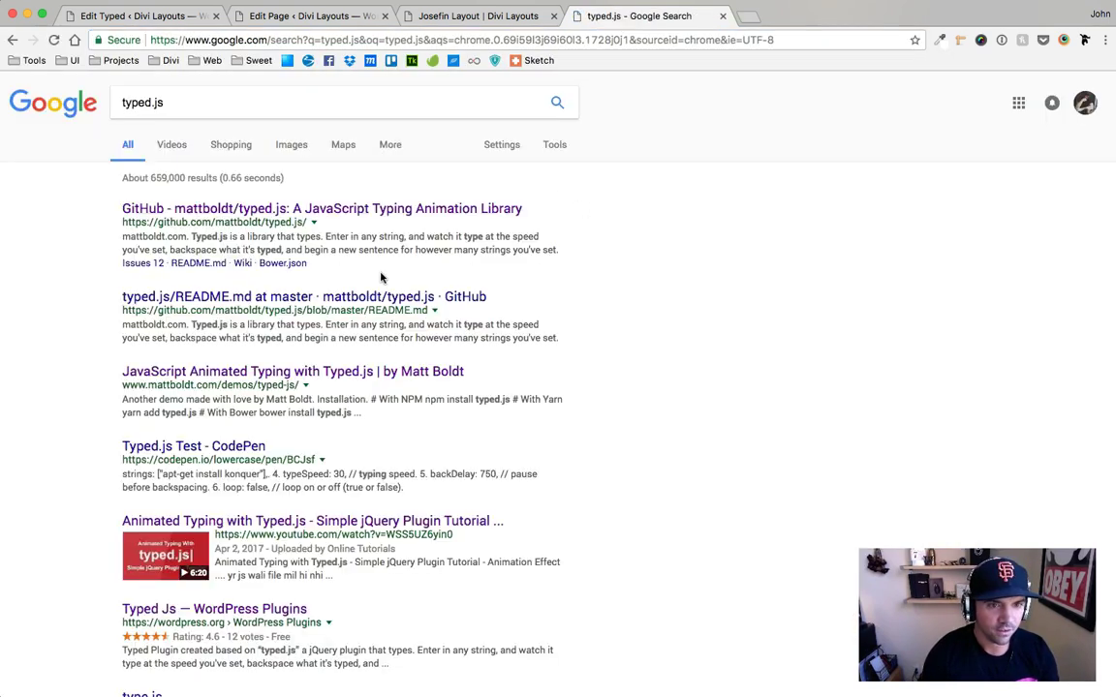
pyautogui.click(337, 210)
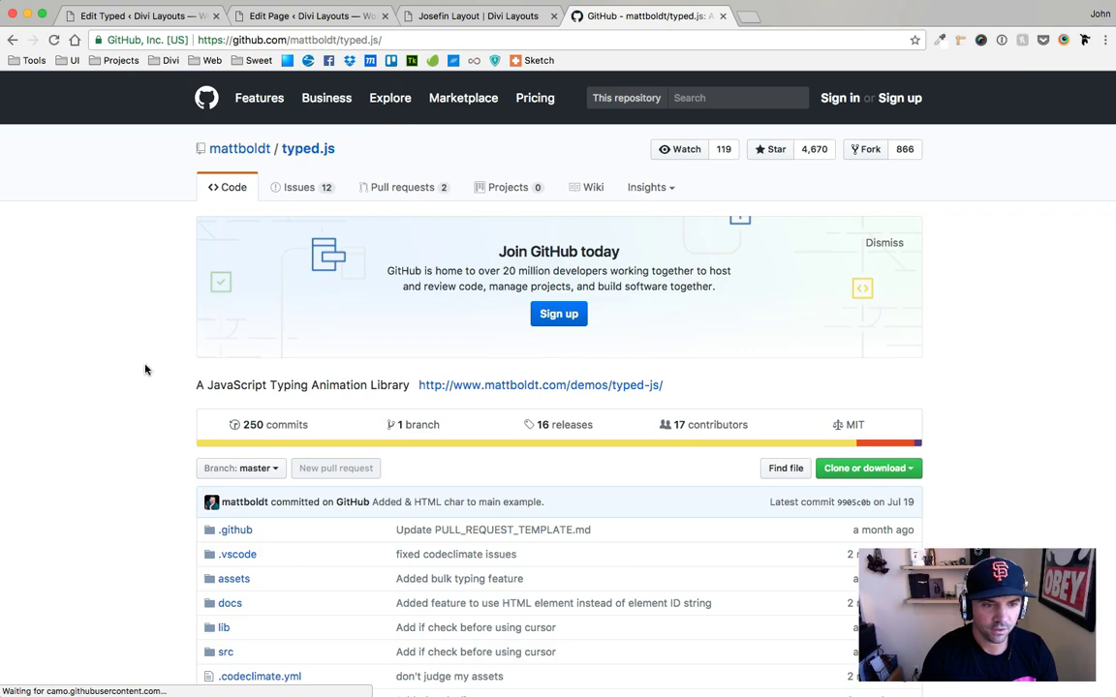
pyautogui.scroll(-15, 145, 370)
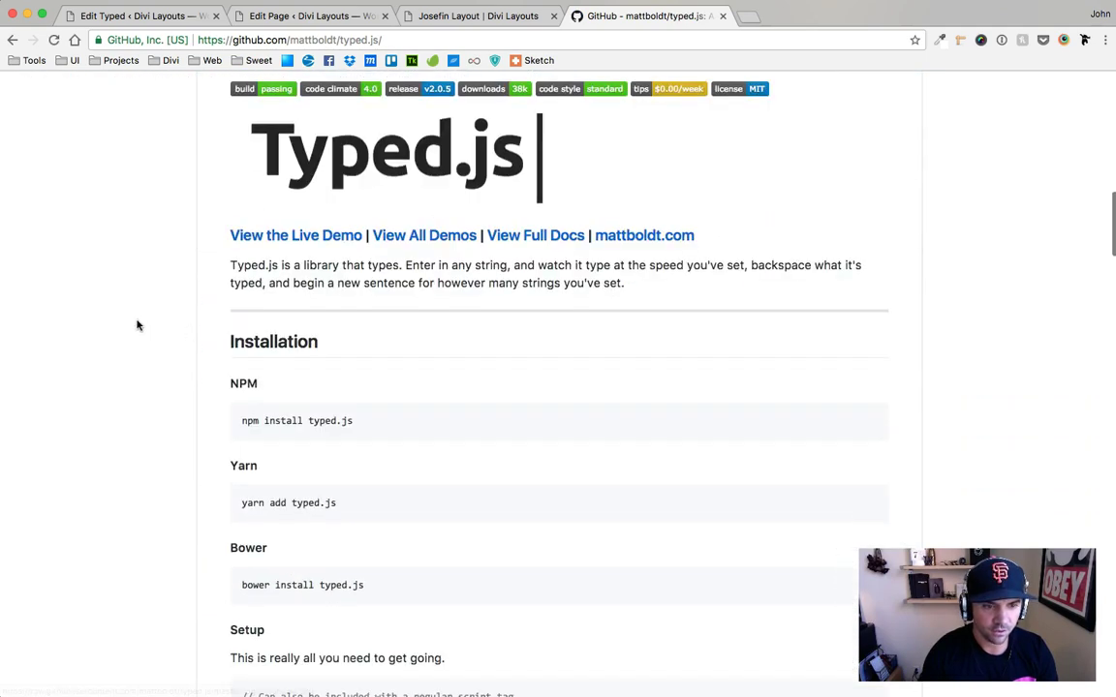
pyautogui.scroll(-5, 373, 227)
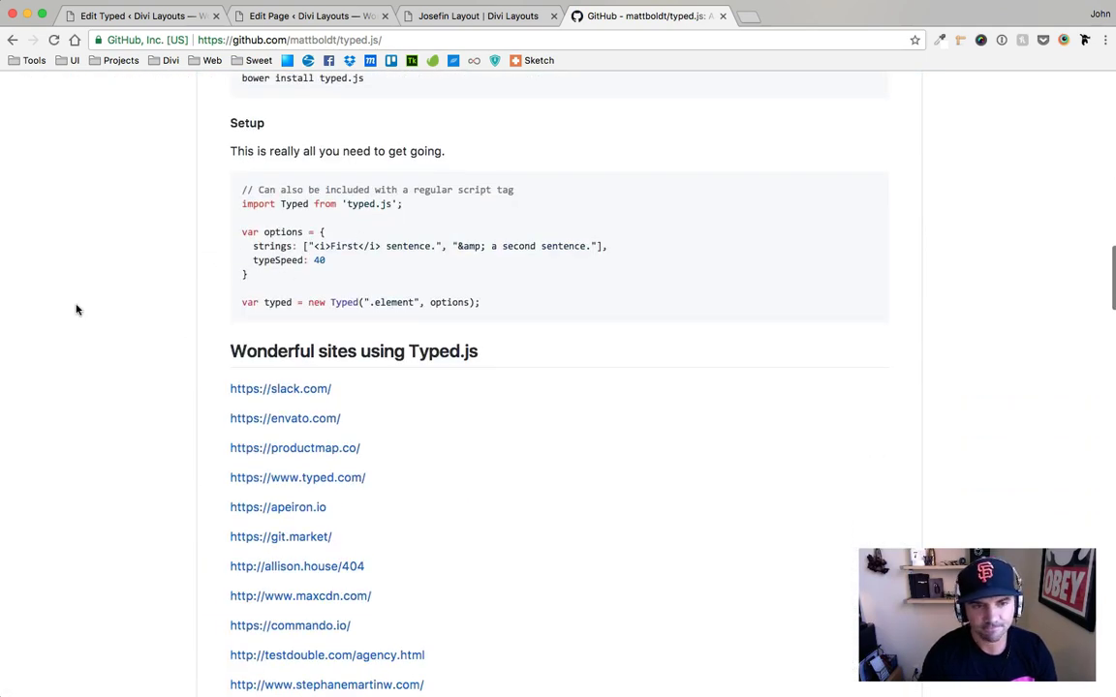
pyautogui.scroll(-10, 77, 310)
pyautogui.scroll(-4, 168, 309)
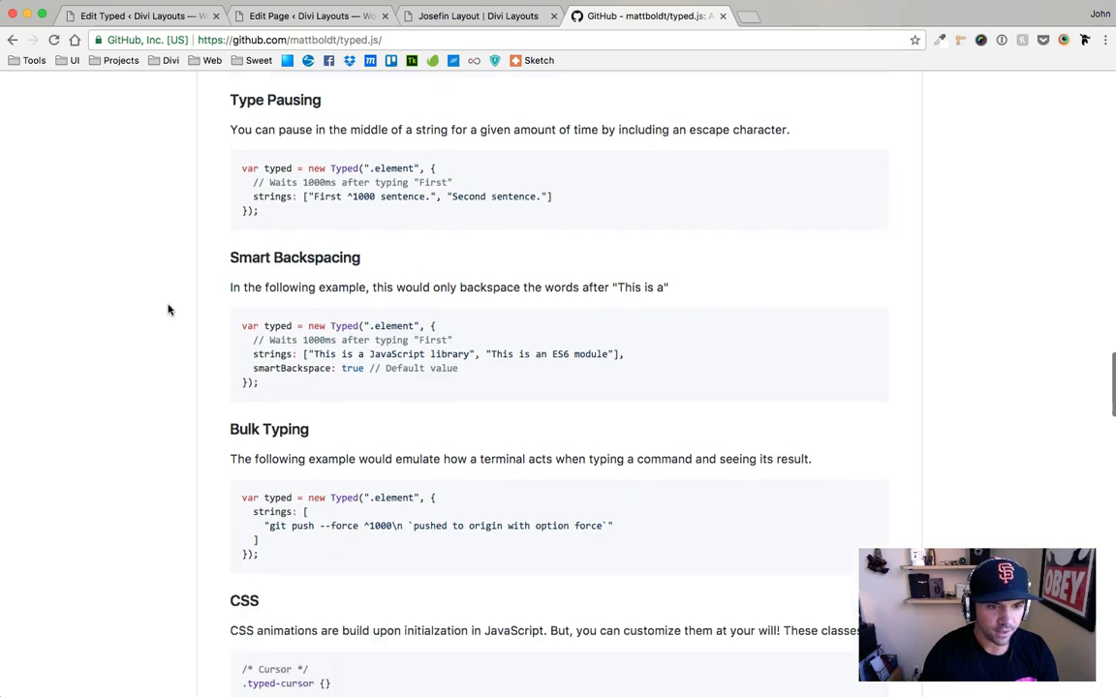
pyautogui.scroll(20, 465, 191)
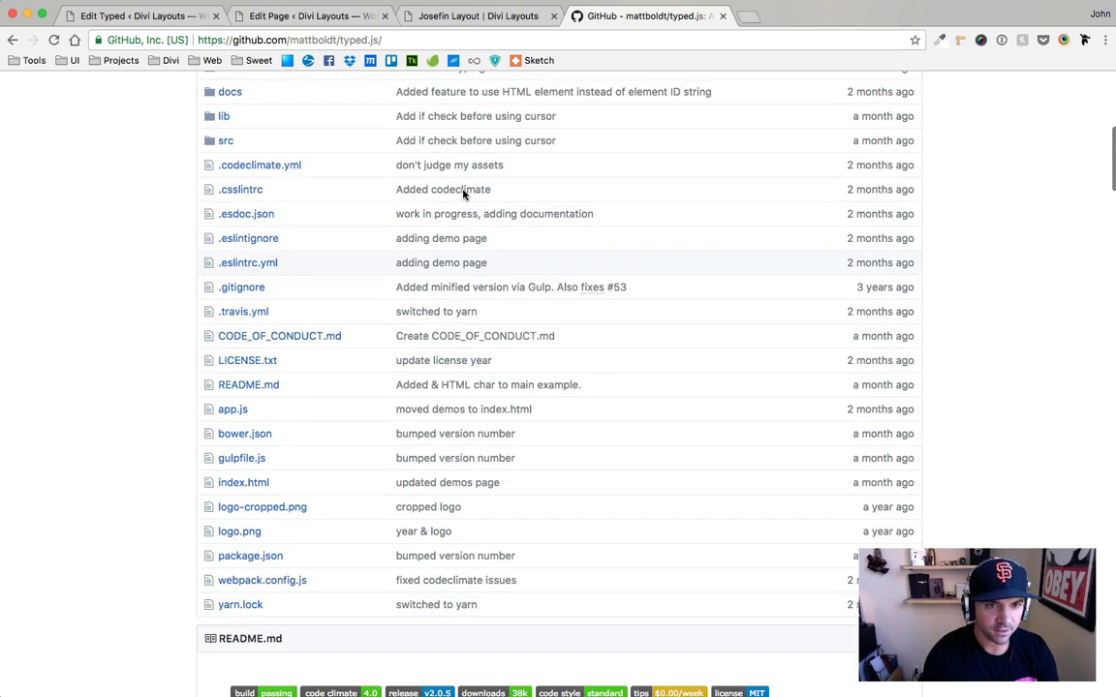
pyautogui.scroll(-8, 455, 197)
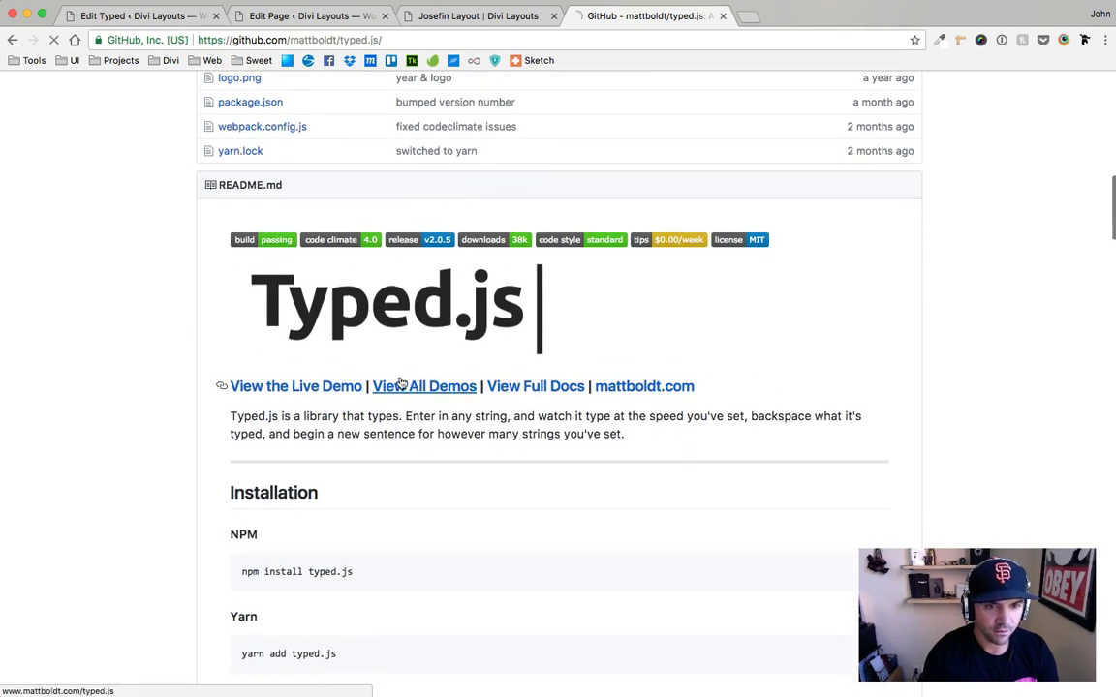
# Step: Open the Typed.js demos page, examine the Fade Out and Smart Backspace examples, and close the page
pyautogui.click(392, 386)
pyautogui.scroll(-6, 201, 298)
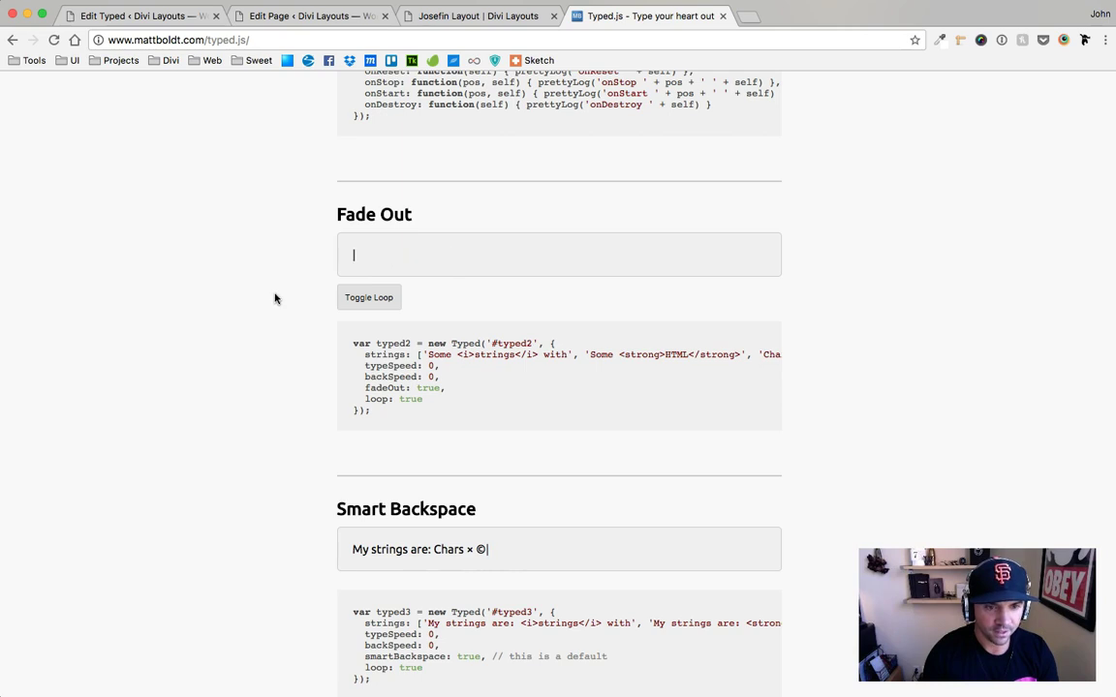
pyautogui.scroll(-4, 274, 302)
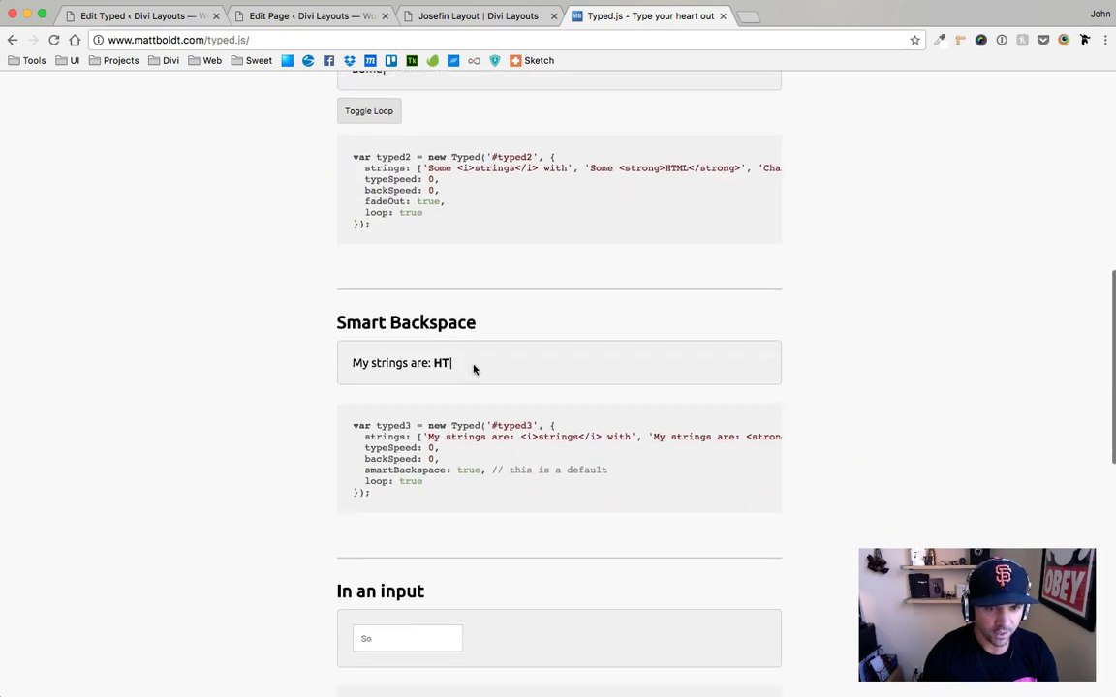
pyautogui.click(722, 15)
# Step: Insert the text "We are: " before the [typed id='250'] shortcode in the STARTING POINT module, save, update the page and reload the live page
pyautogui.click(254, 15)
pyautogui.scroll(-5, 510, 464)
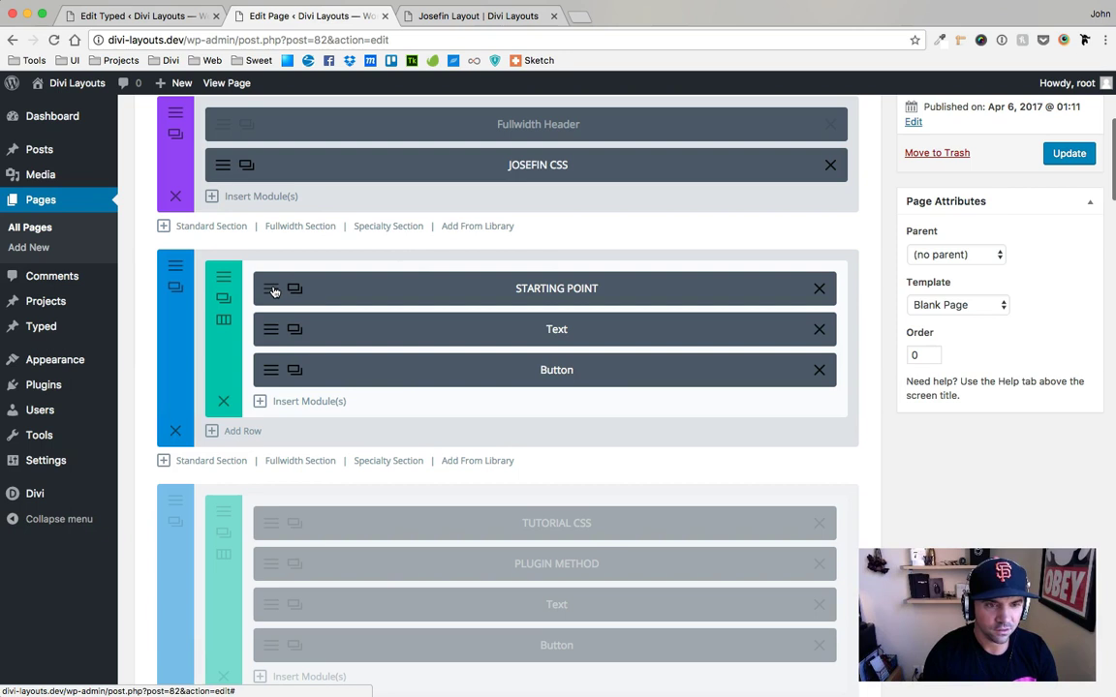
pyautogui.click(385, 322)
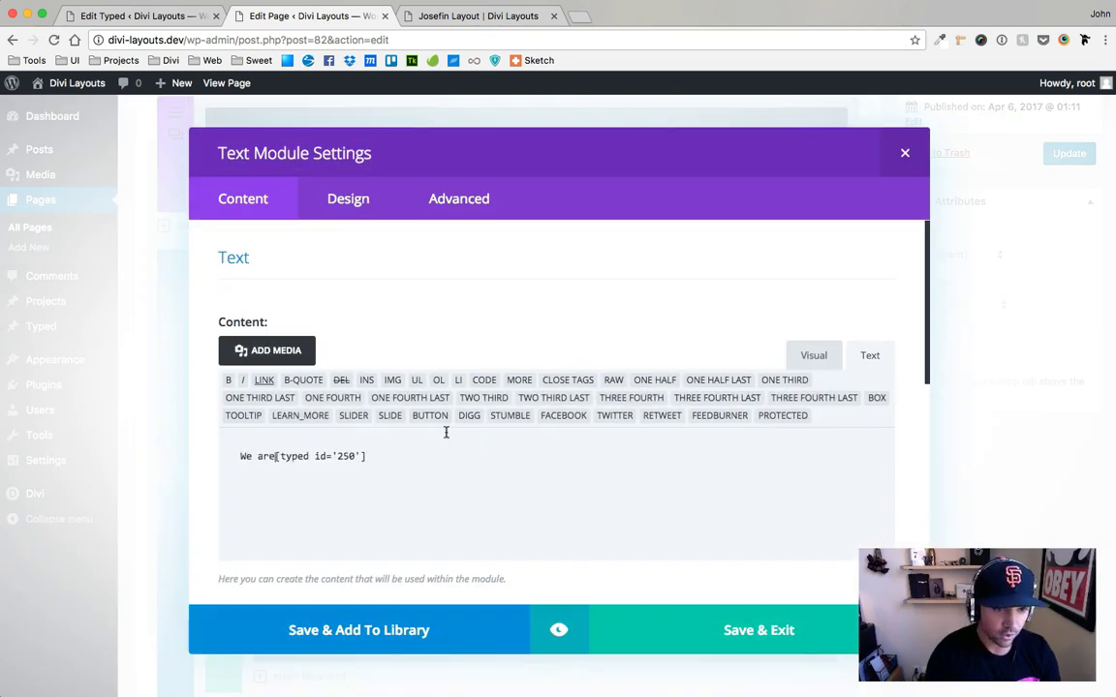
pyautogui.click(759, 628)
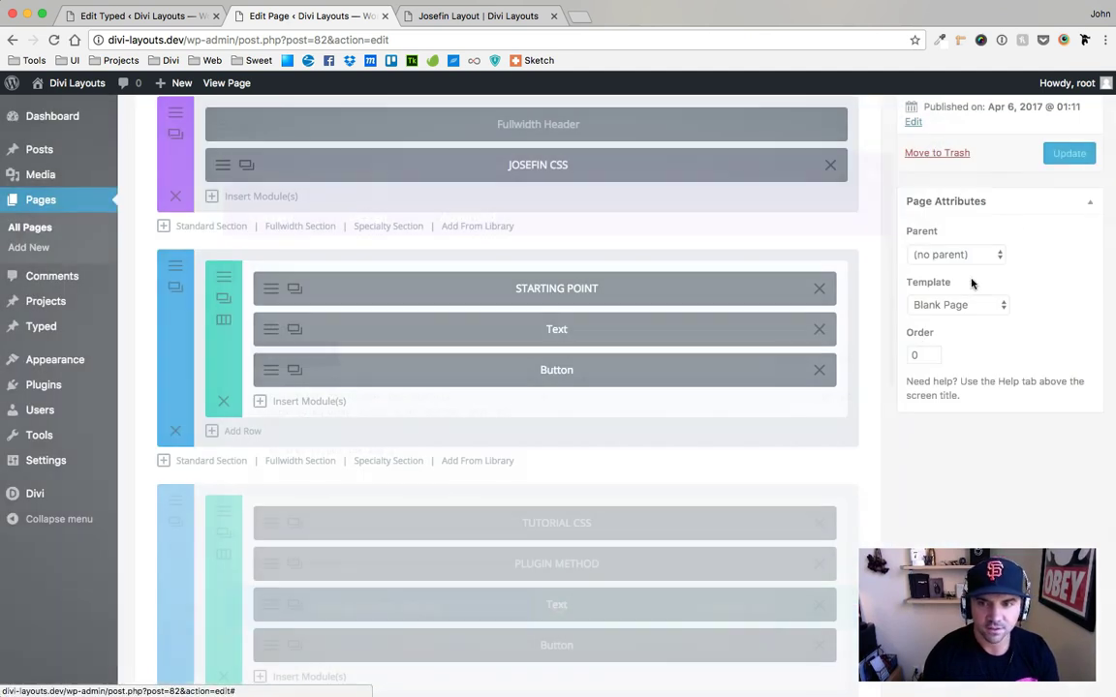
pyautogui.click(1068, 155)
pyautogui.click(499, 17)
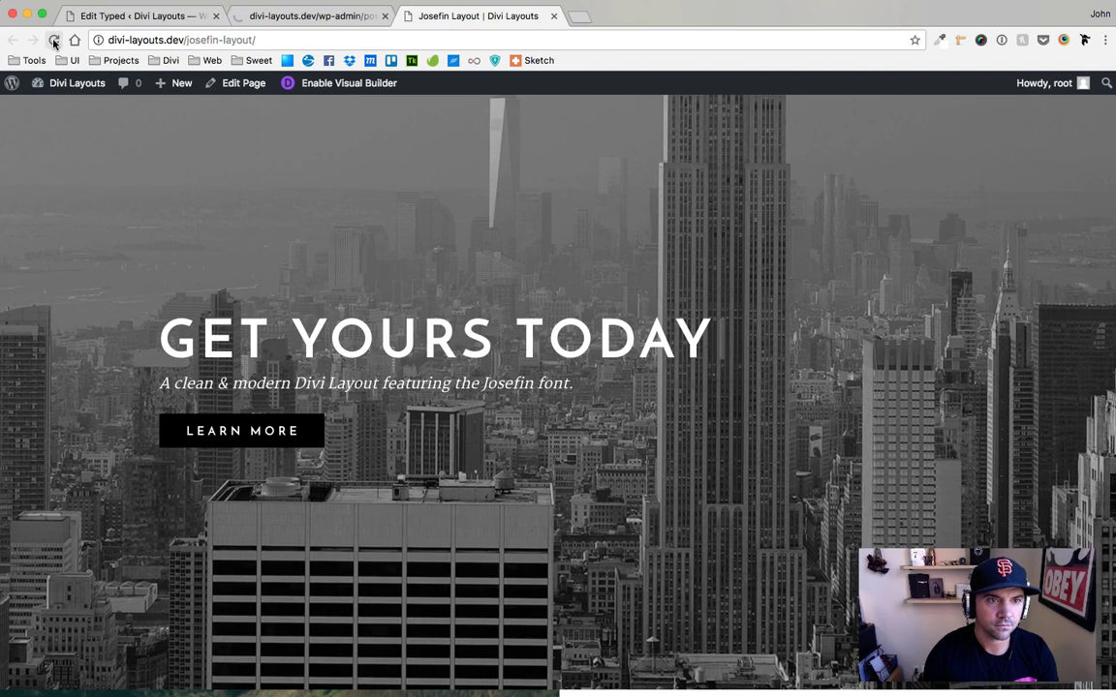
pyautogui.click(55, 41)
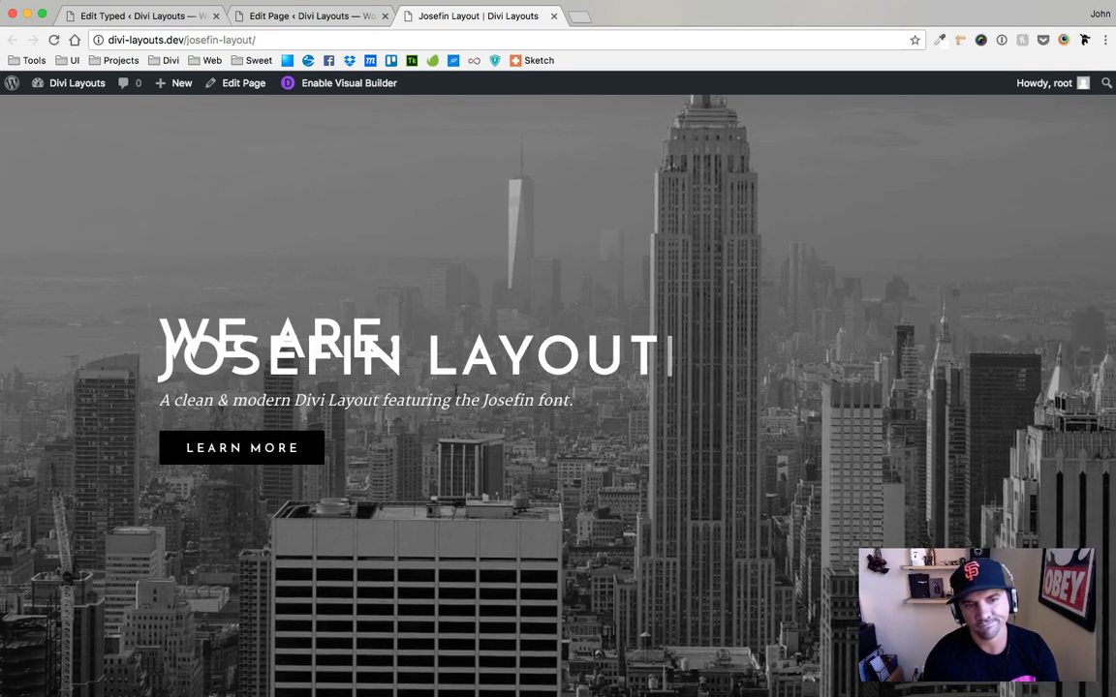
# Step: Inspect the animated headline's typed-div-250 element and its styles in the developer tools, then close them
pyautogui.rightClick(441, 351)
pyautogui.click(513, 468)
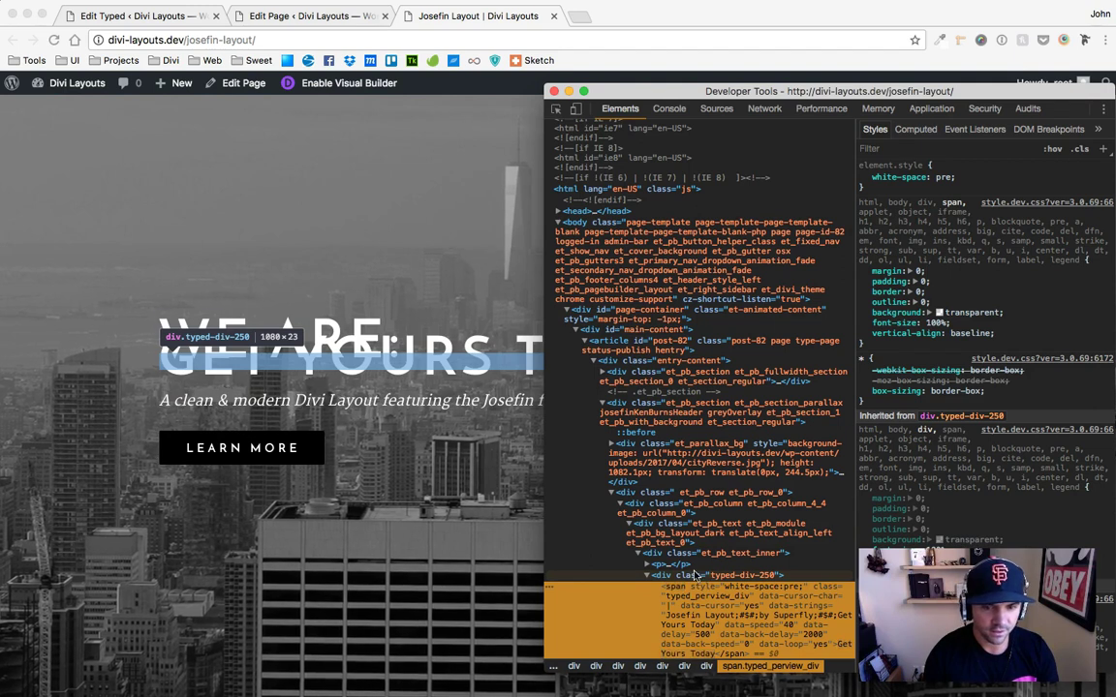
pyautogui.click(692, 575)
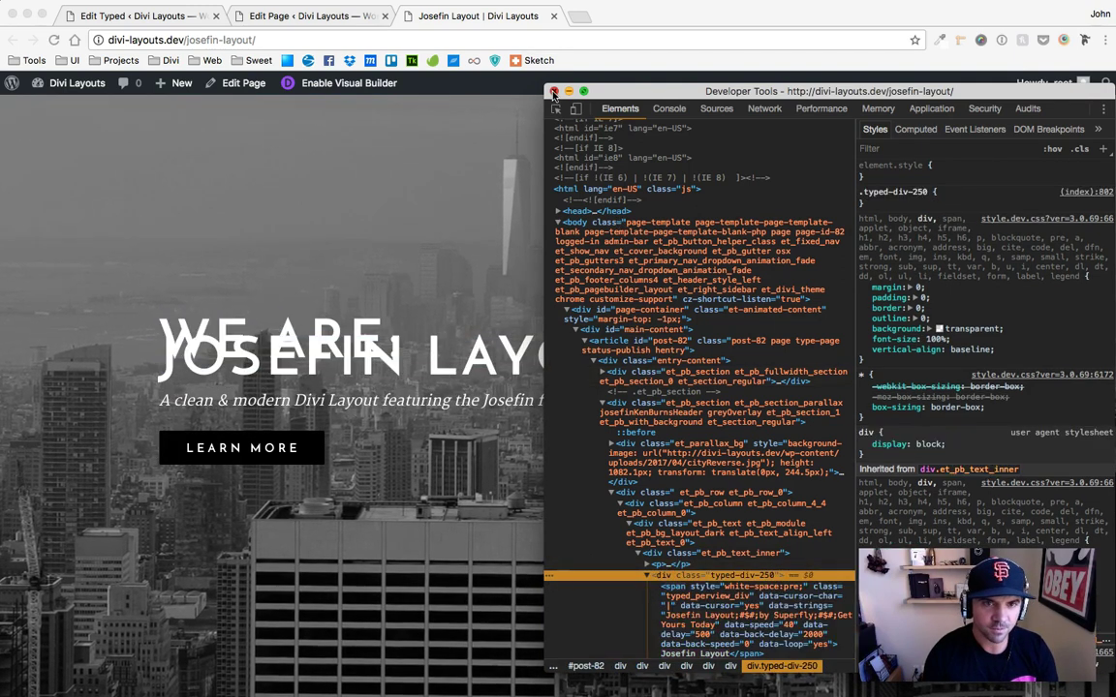
pyautogui.click(553, 91)
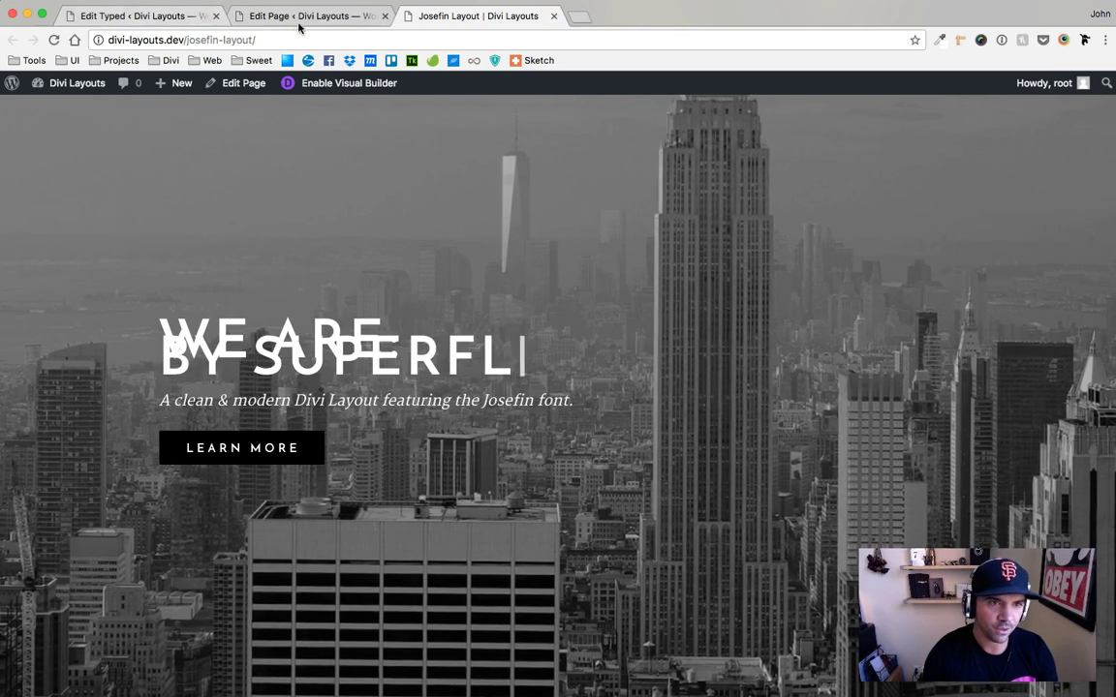
# Step: Remove "We are: " before the typed shortcode in the STARTING POINT module, save, update the page and reload the live page
pyautogui.click(299, 17)
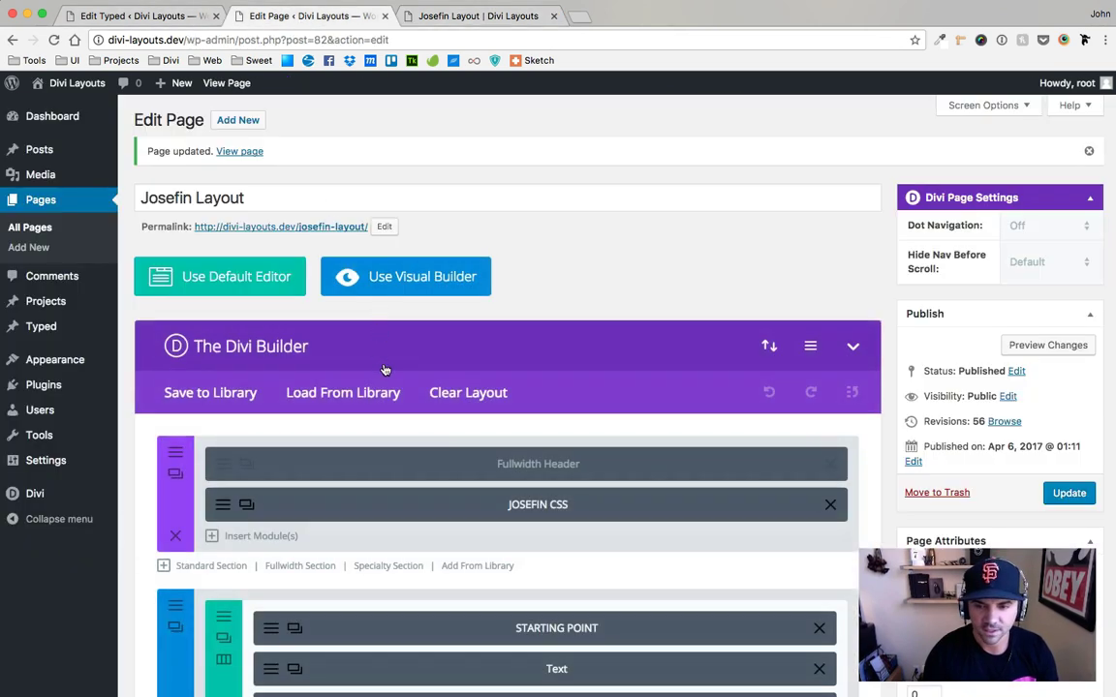
pyautogui.scroll(-3, 357, 392)
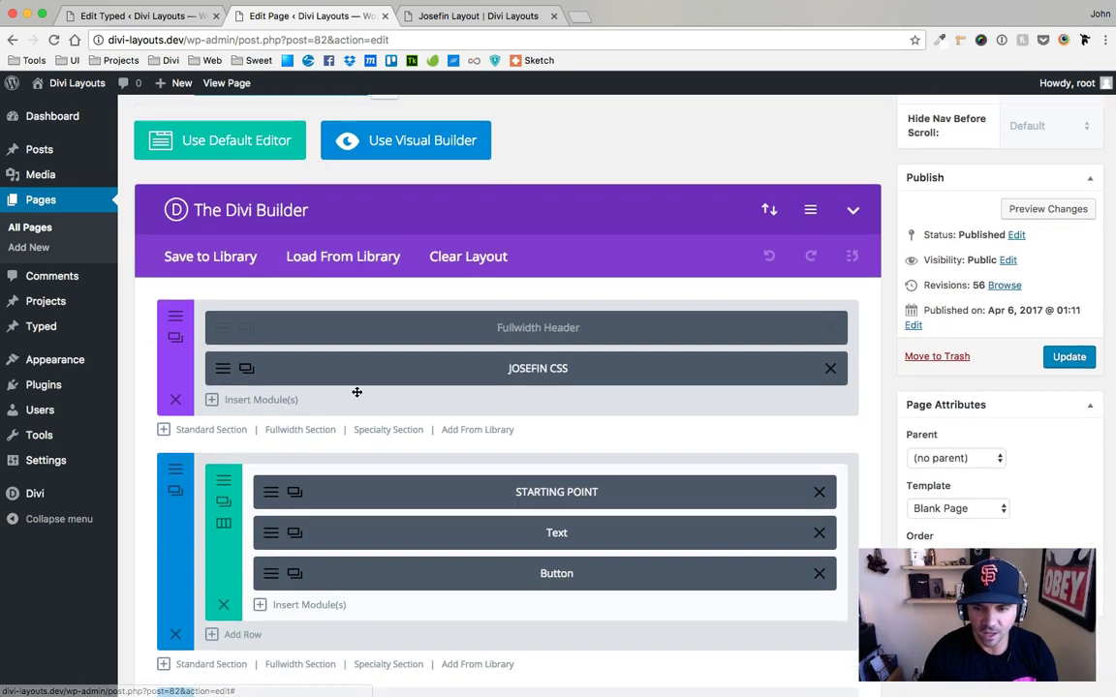
pyautogui.click(293, 530)
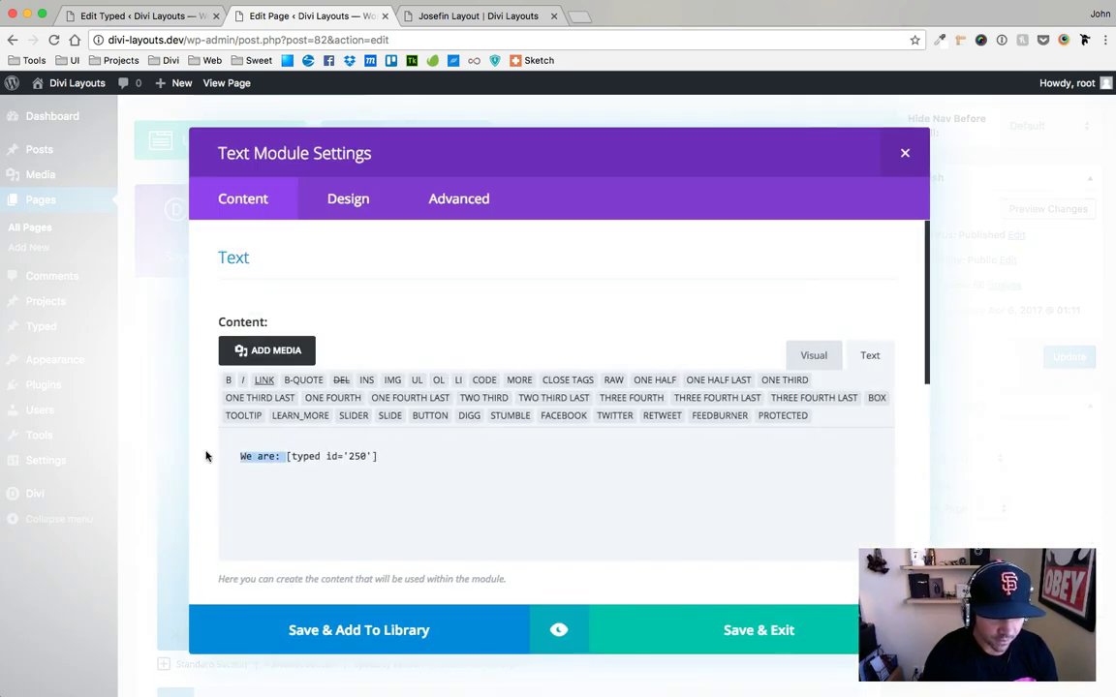
pyautogui.press('BackSpace')
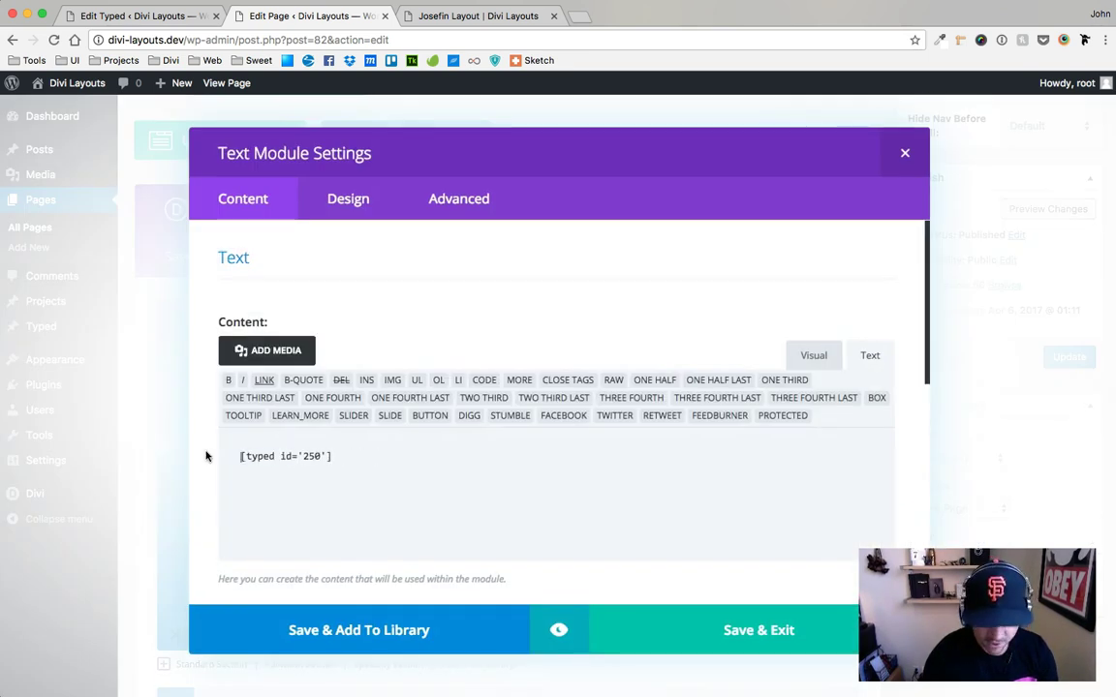
pyautogui.click(762, 631)
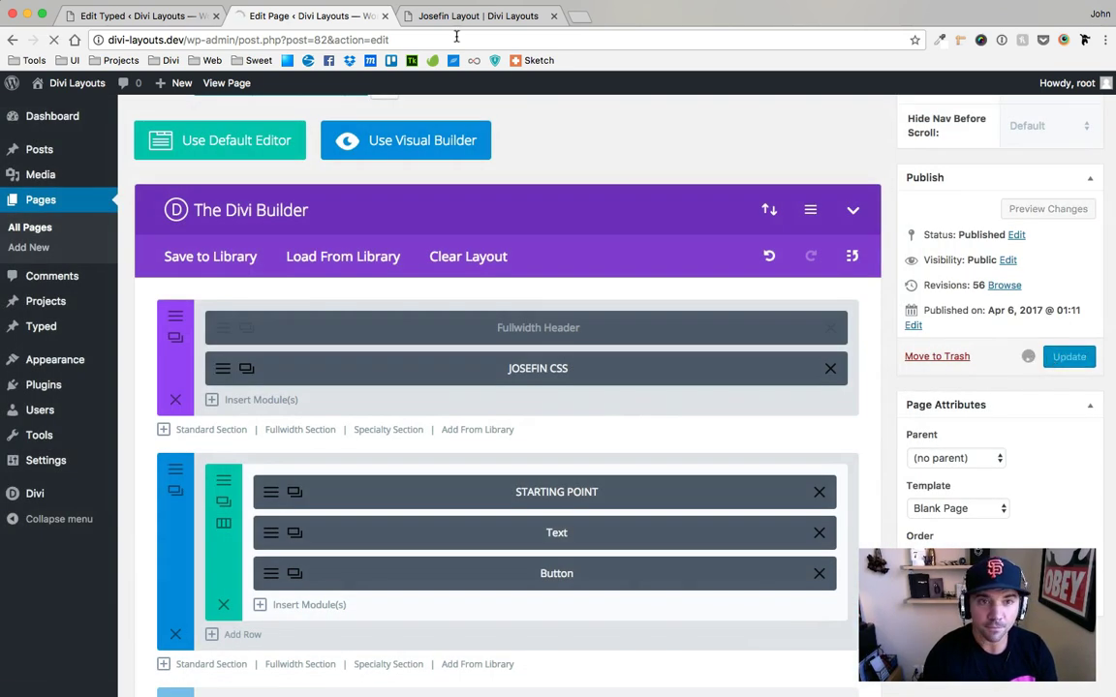
pyautogui.click(453, 21)
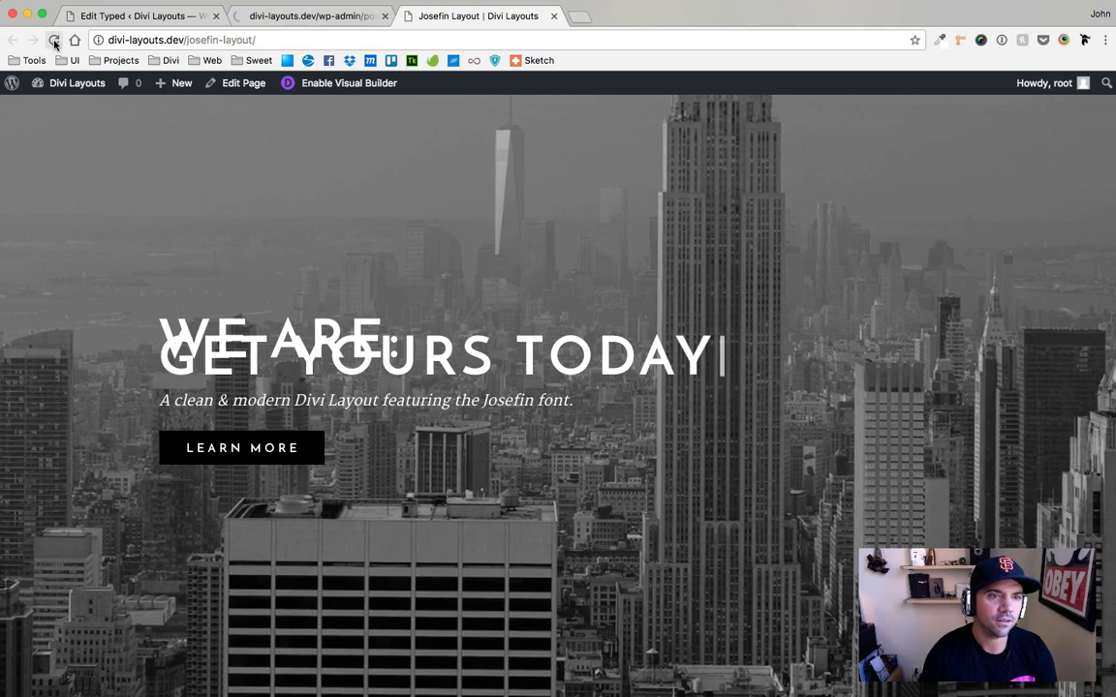
pyautogui.click(54, 41)
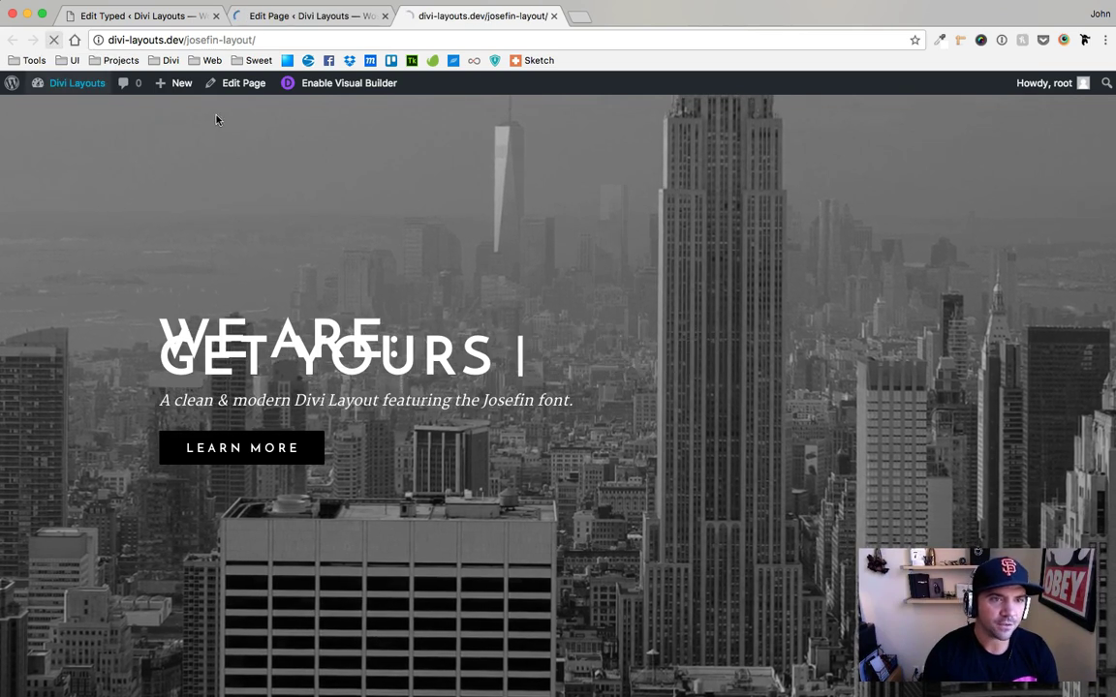